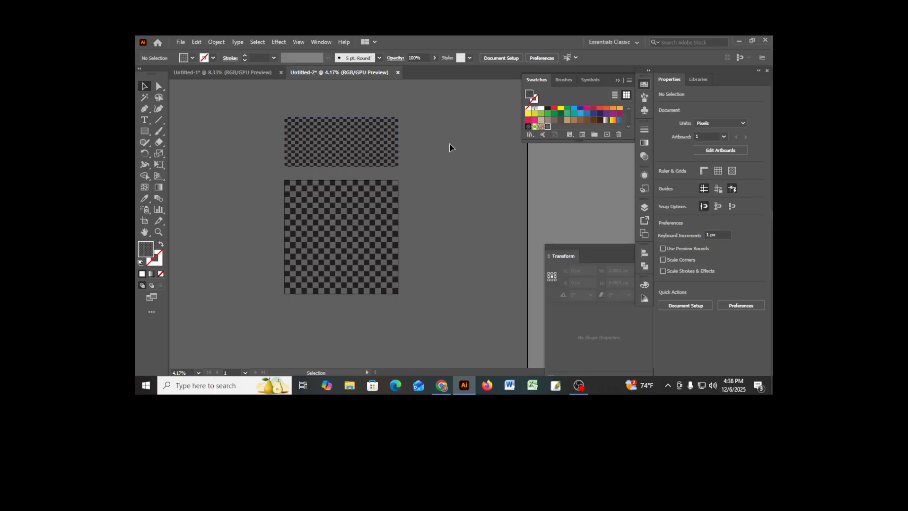
- Move the upper checkered rectangle slightly to the right and deselect it
{"action": "left_click_drag", "start_coordinate": [326, 136], "coordinate": [337, 138]}
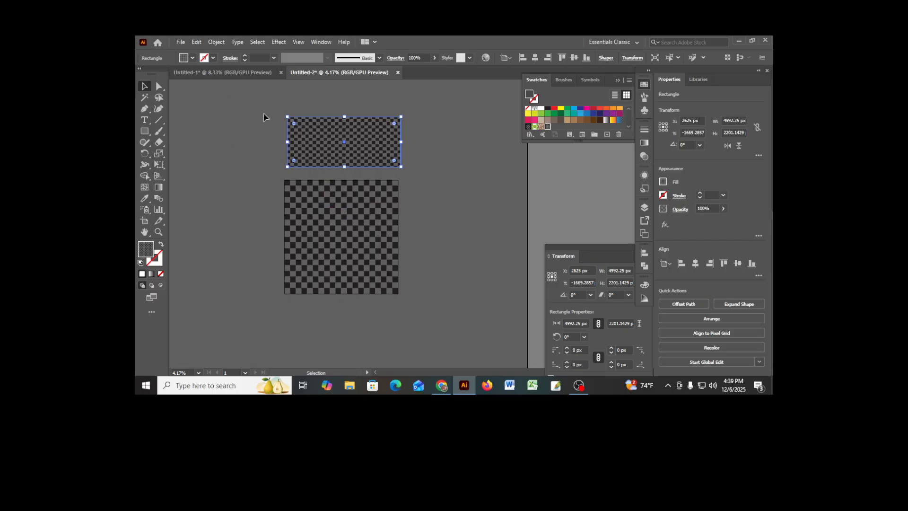
{"action": "left_click", "coordinate": [297, 42]}
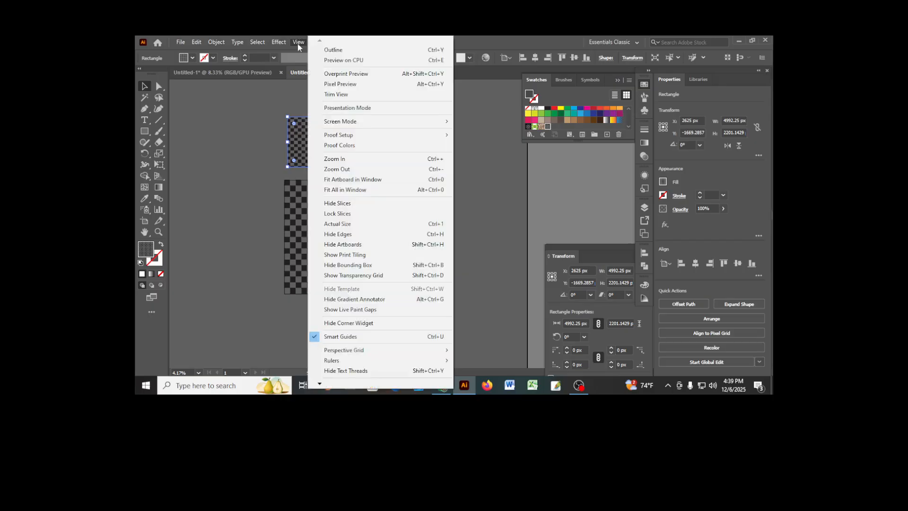
{"action": "left_click", "coordinate": [274, 126]}
{"action": "left_click", "coordinate": [275, 125]}
- Create a new RGB document measuring 2800 x 1500 px with one artboard
{"action": "left_click", "coordinate": [178, 40]}
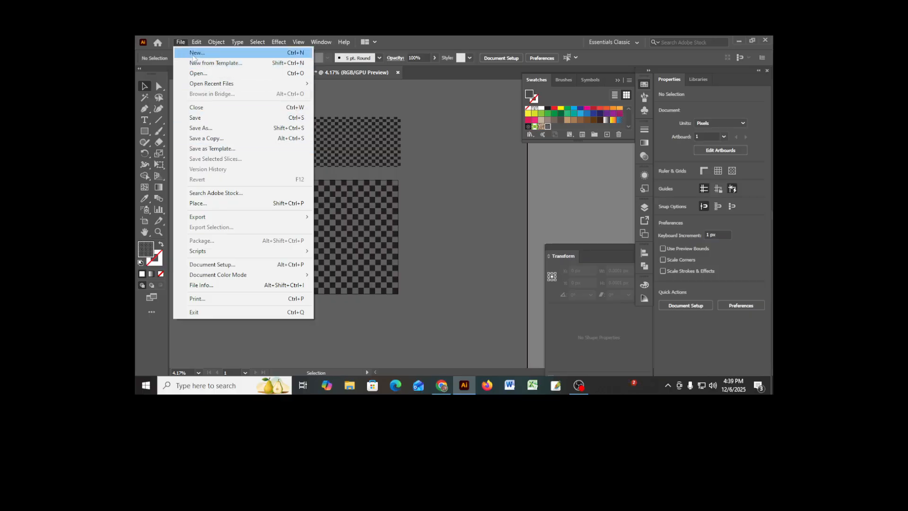
{"action": "left_click", "coordinate": [195, 53]}
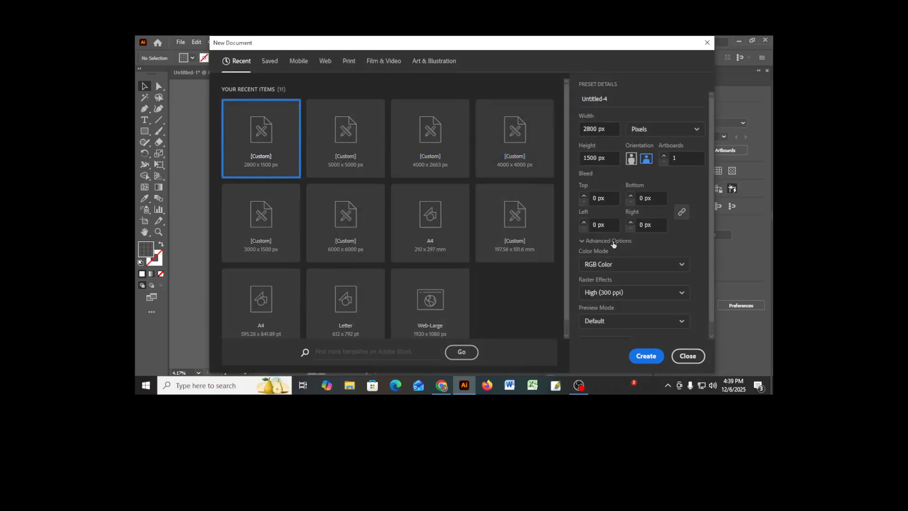
{"action": "left_click", "coordinate": [651, 361]}
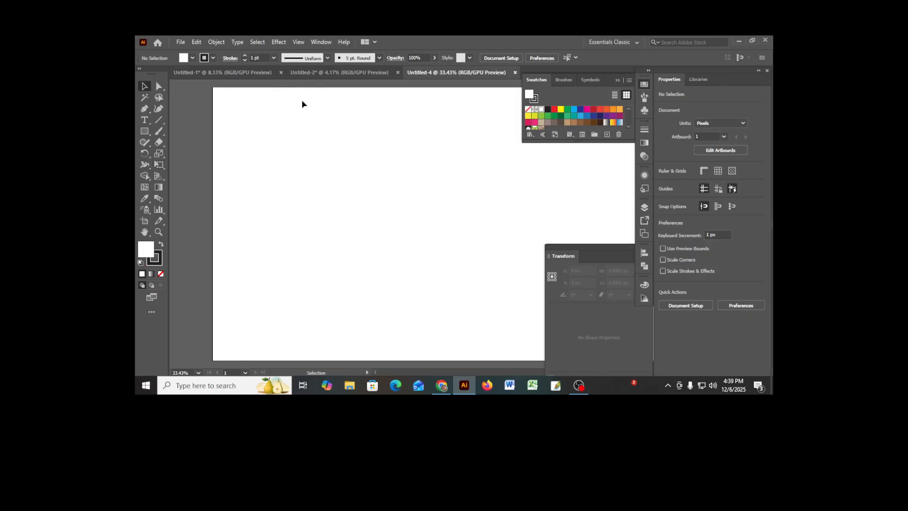
- Show the transparency grid in the new document
{"action": "scroll", "coordinate": [359, 160], "scroll_direction": "down", "scroll_amount": 1}
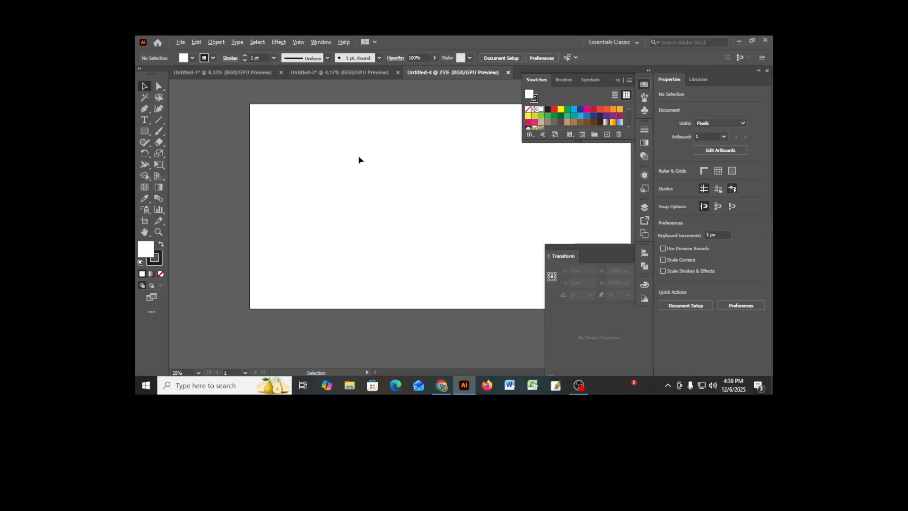
{"action": "scroll", "coordinate": [359, 160], "scroll_direction": "down", "scroll_amount": 1}
{"action": "left_click_drag", "start_coordinate": [421, 192], "coordinate": [355, 261]}
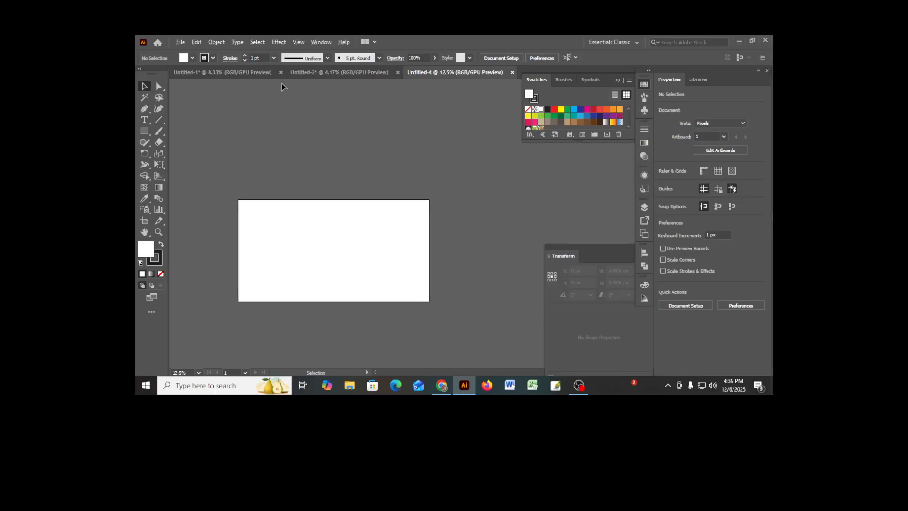
{"action": "left_click", "coordinate": [299, 42]}
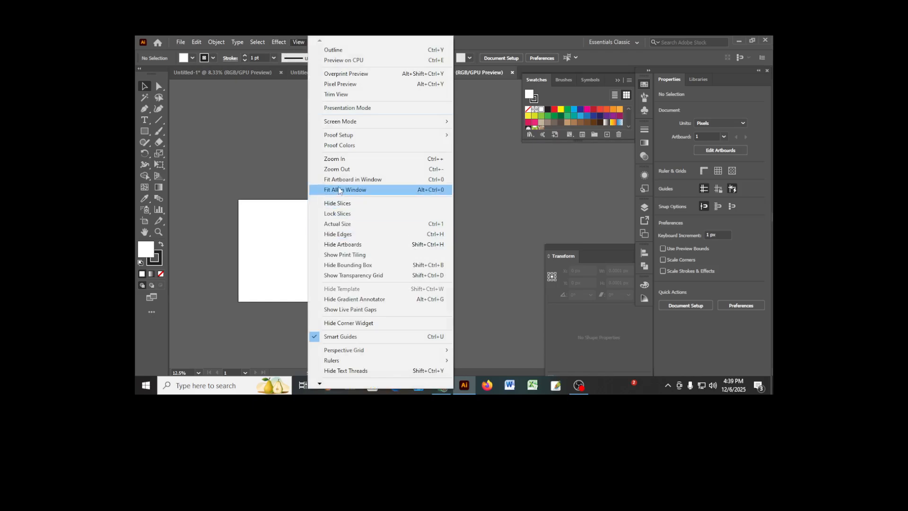
{"action": "left_click", "coordinate": [374, 279]}
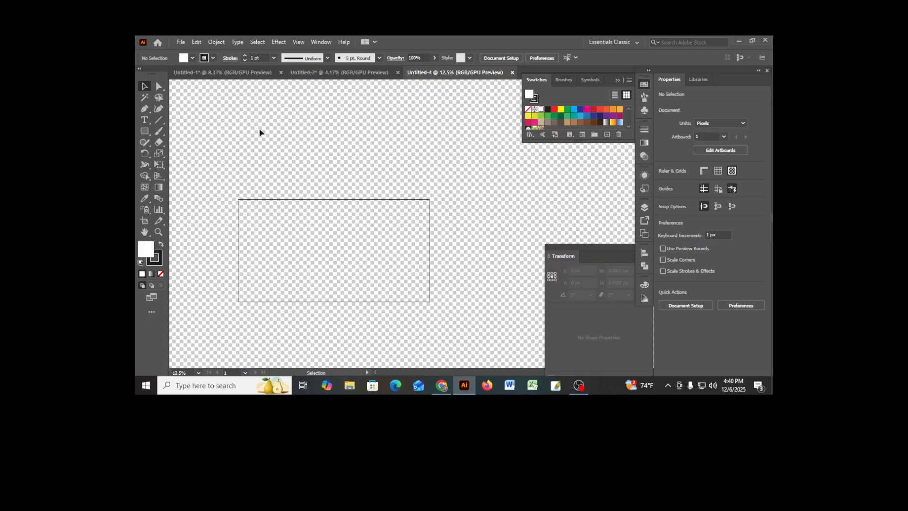
- Set the transparency grid size to Large in the document setup and apply it
{"action": "left_click", "coordinate": [181, 43]}
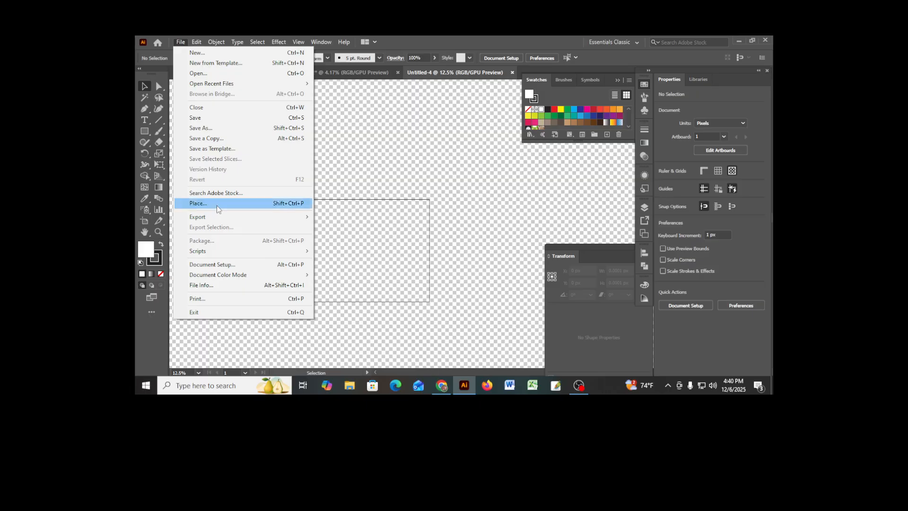
{"action": "left_click", "coordinate": [219, 265]}
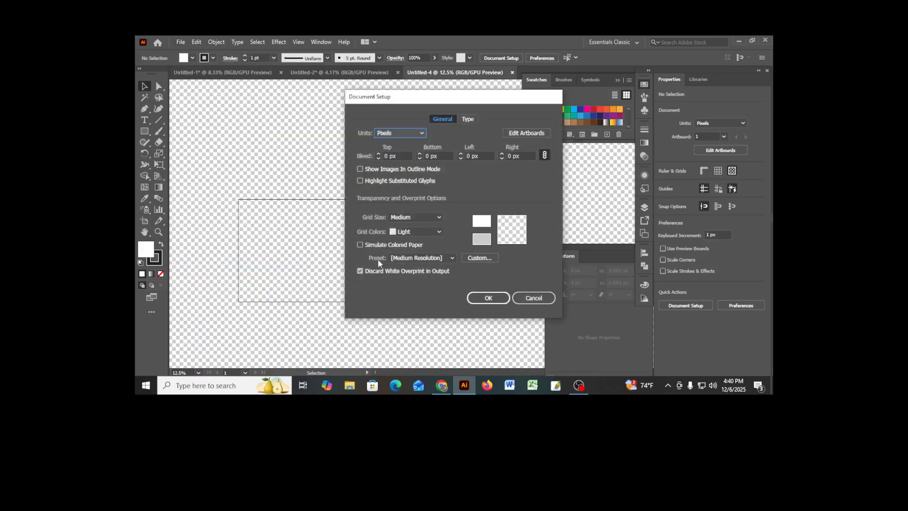
{"action": "left_click", "coordinate": [435, 217]}
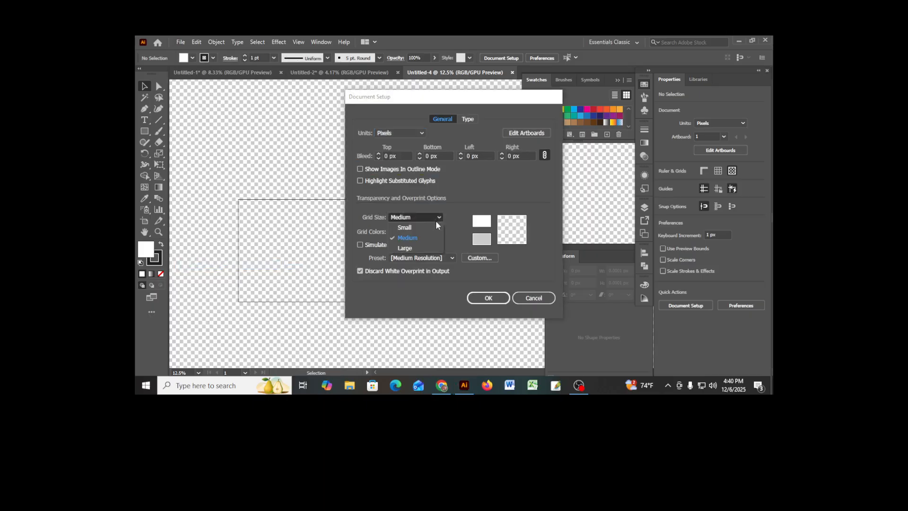
{"action": "left_click", "coordinate": [403, 248]}
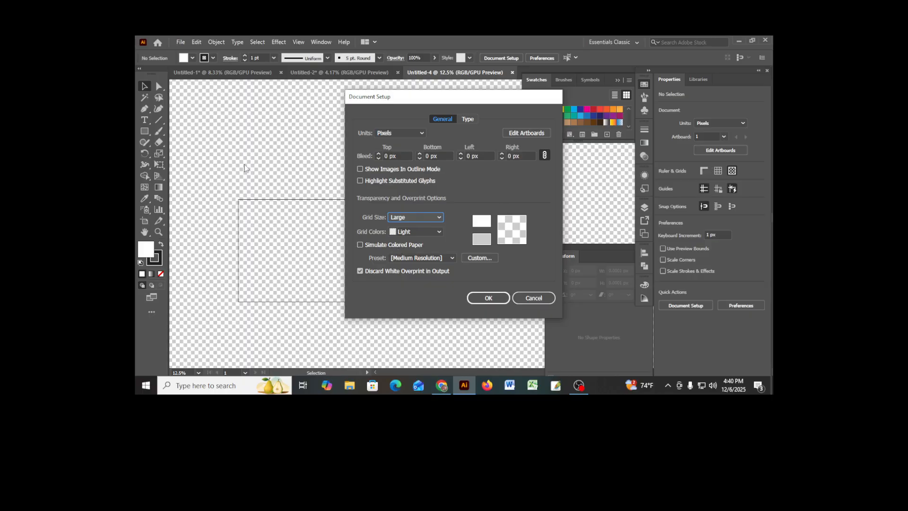
{"action": "left_click", "coordinate": [488, 299]}
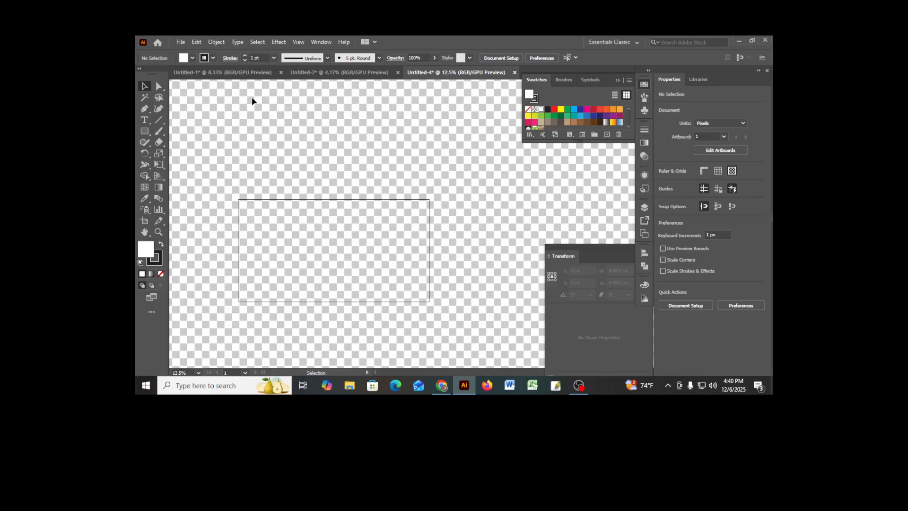
- Reopen the document setup and choose Dark as the transparency grid colors
{"action": "left_click", "coordinate": [181, 42]}
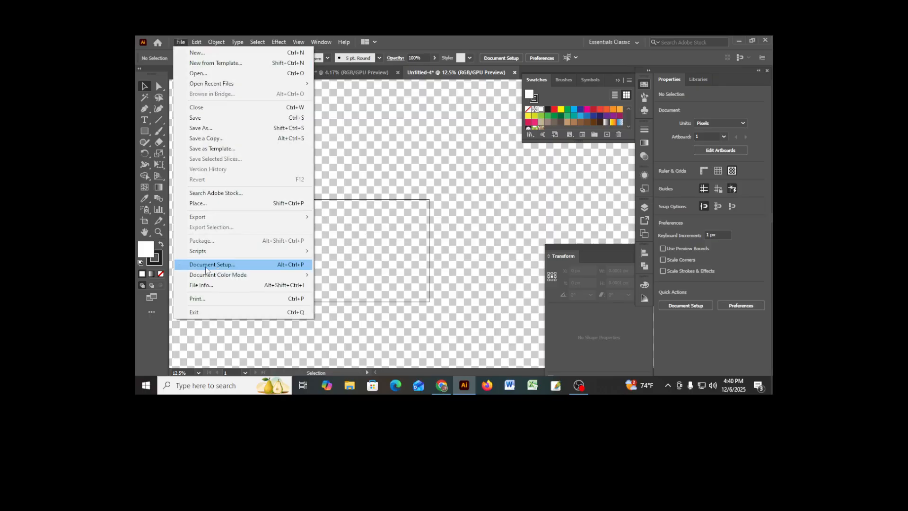
{"action": "left_click", "coordinate": [236, 268]}
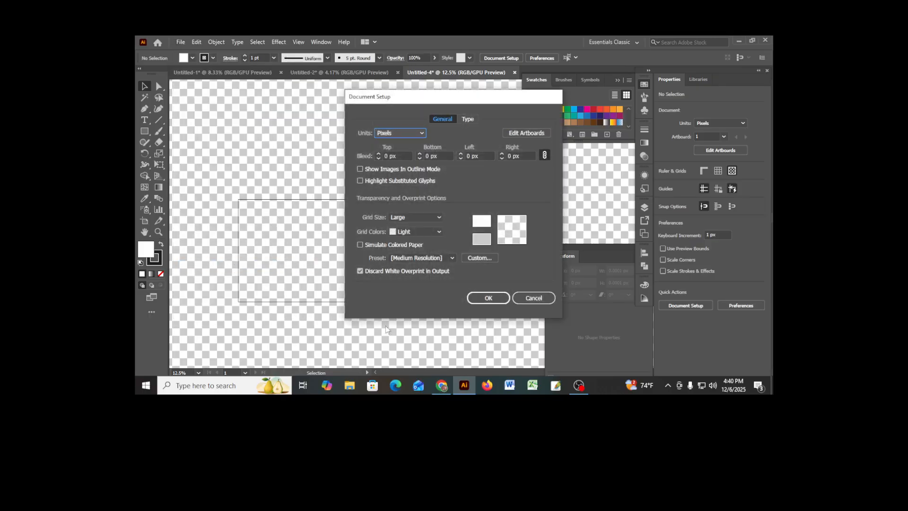
{"action": "left_click", "coordinate": [409, 231]}
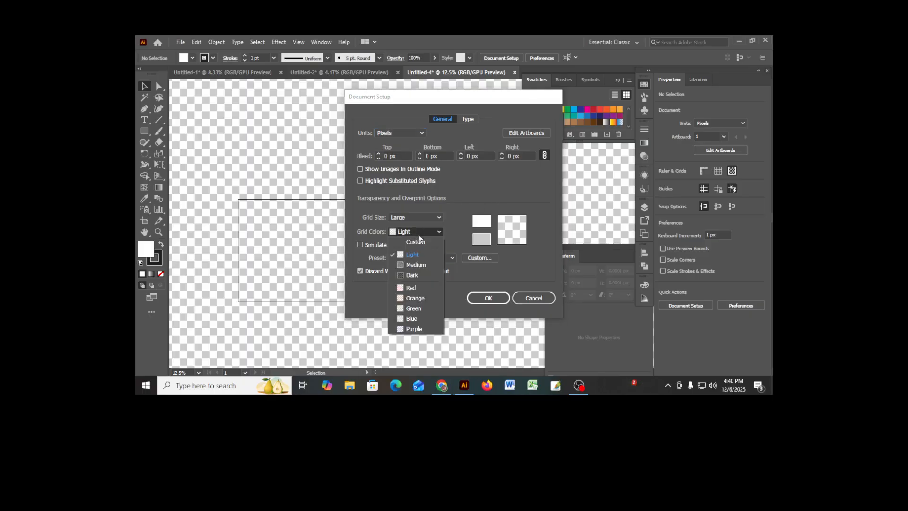
{"action": "left_click", "coordinate": [409, 275]}
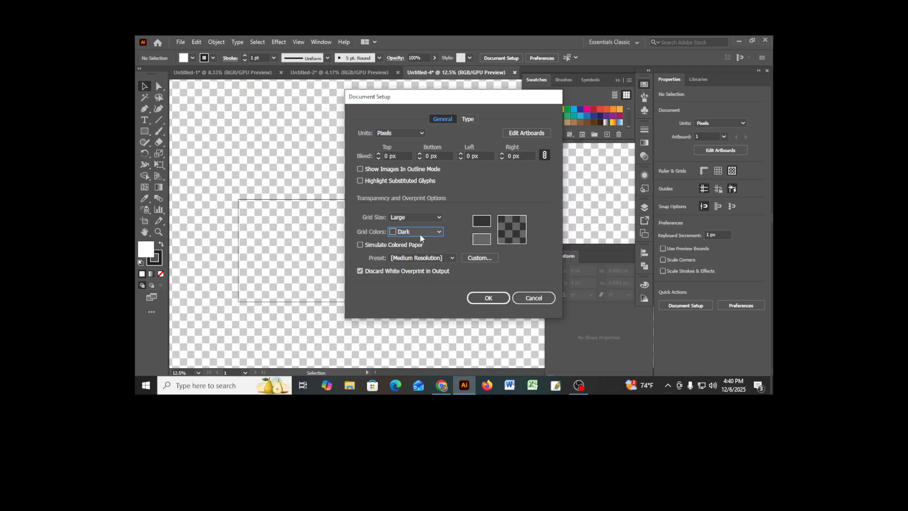
- Preview the Medium, Dark and Purple presets for the transparency grid colors
{"action": "left_click", "coordinate": [421, 234]}
{"action": "left_click", "coordinate": [410, 266]}
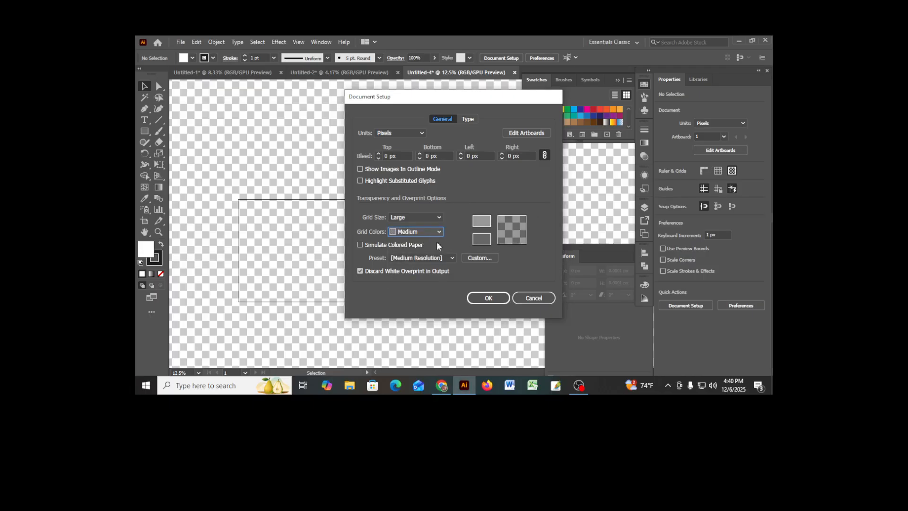
{"action": "left_click", "coordinate": [424, 235]}
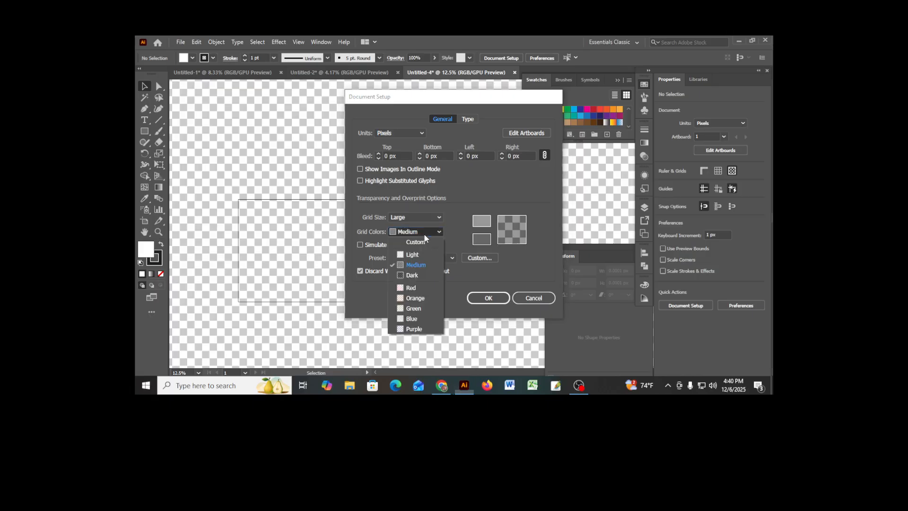
{"action": "left_click", "coordinate": [413, 274]}
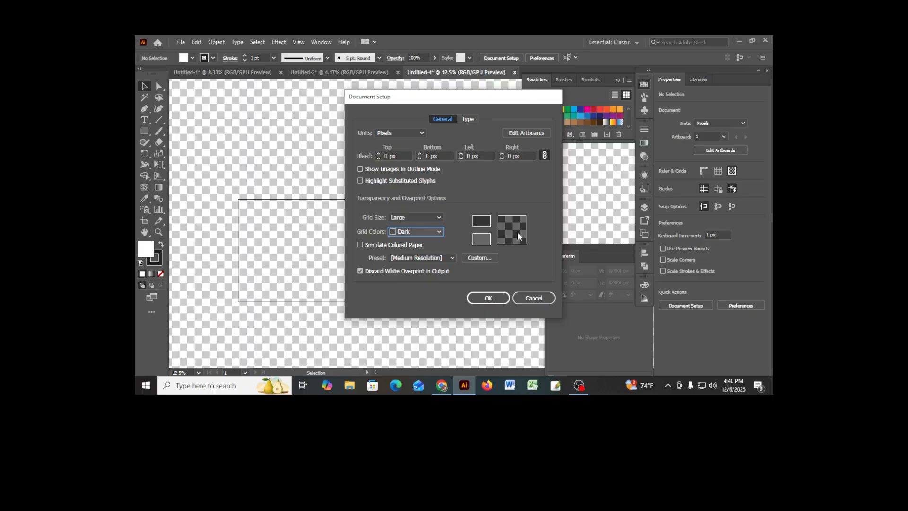
{"action": "left_click", "coordinate": [429, 234]}
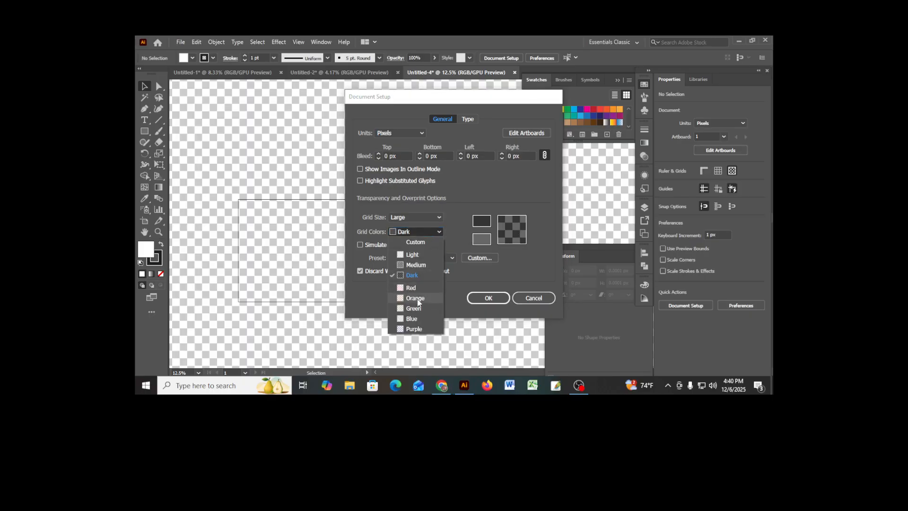
{"action": "left_click", "coordinate": [421, 330]}
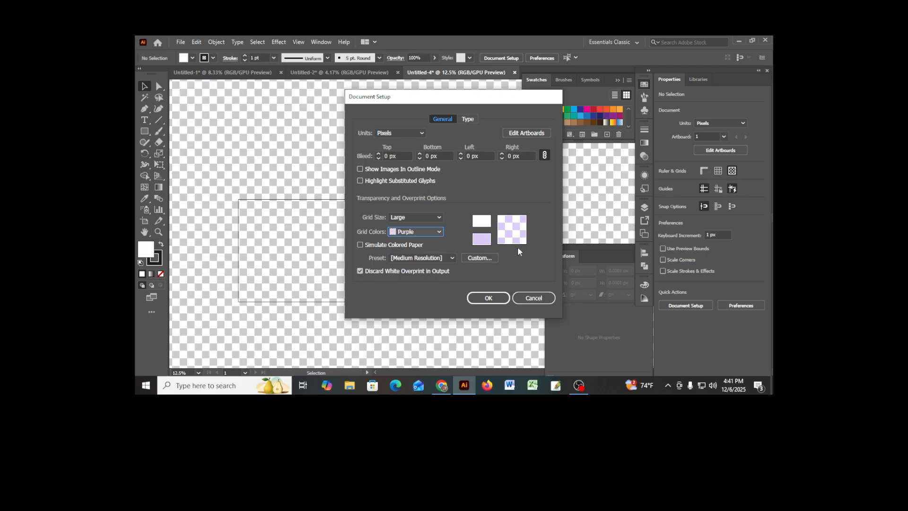
- Return the grid colors to the Dark preset and apply the document setup
{"action": "left_click", "coordinate": [437, 232]}
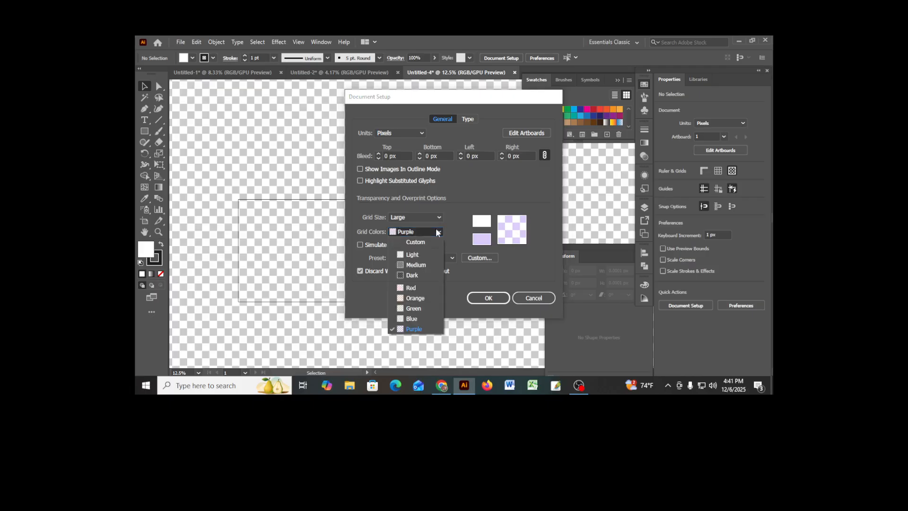
{"action": "left_click", "coordinate": [410, 276]}
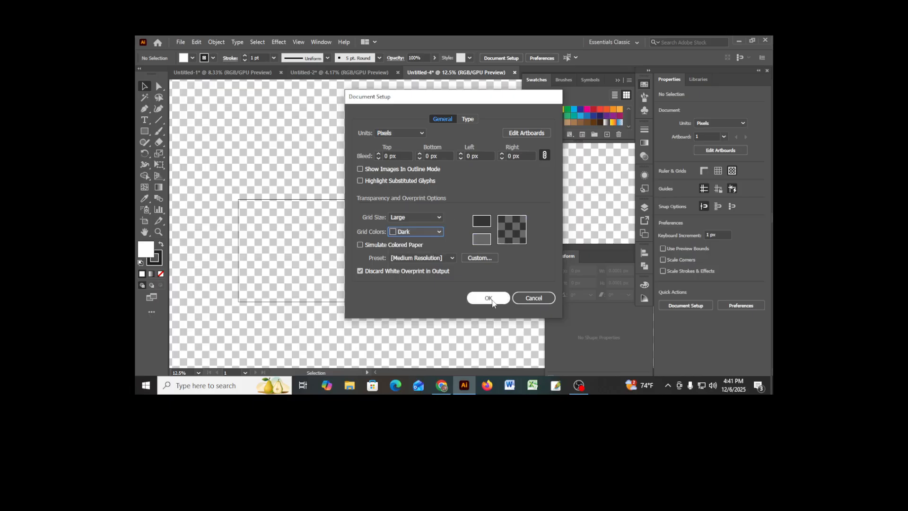
{"action": "left_click", "coordinate": [490, 300]}
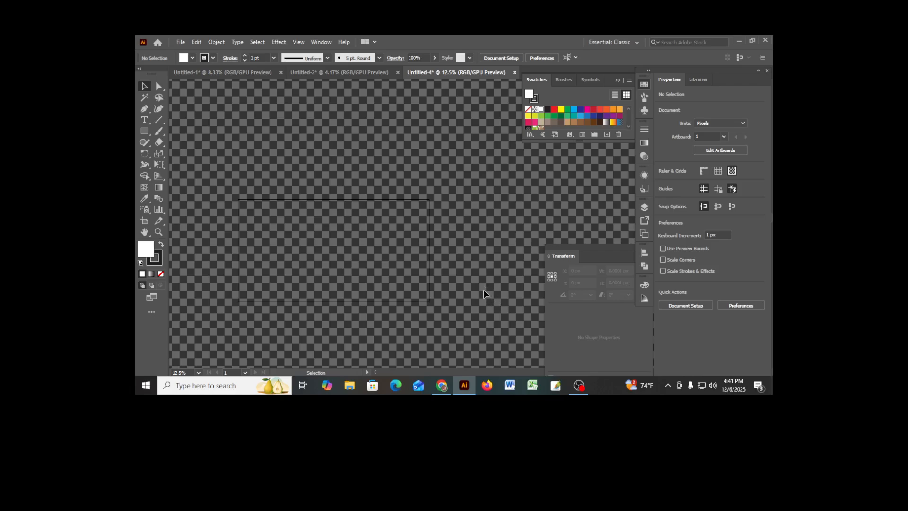
- Look over the dark checkered canvas and hide the transparency grid
{"action": "scroll", "coordinate": [484, 289], "scroll_direction": "down", "scroll_amount": 4}
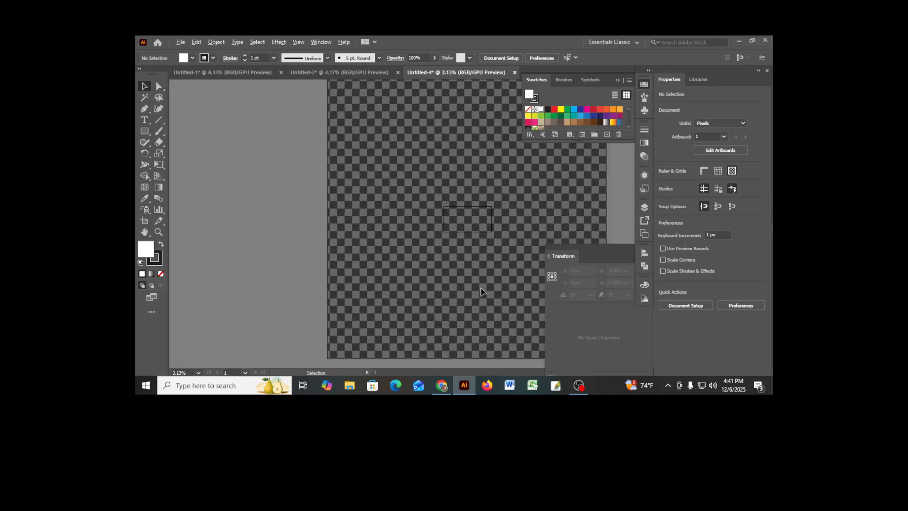
{"action": "left_click_drag", "start_coordinate": [503, 255], "coordinate": [433, 266]}
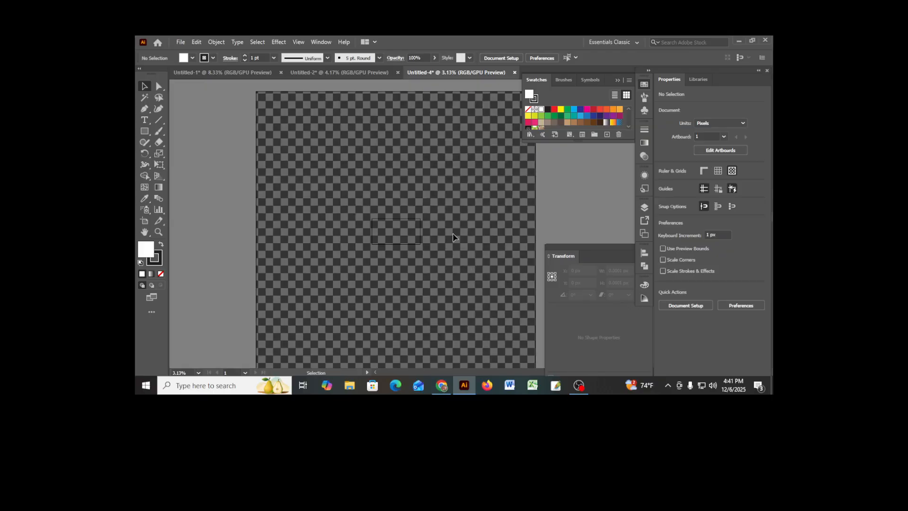
{"action": "scroll", "coordinate": [453, 238], "scroll_direction": "up", "scroll_amount": 2}
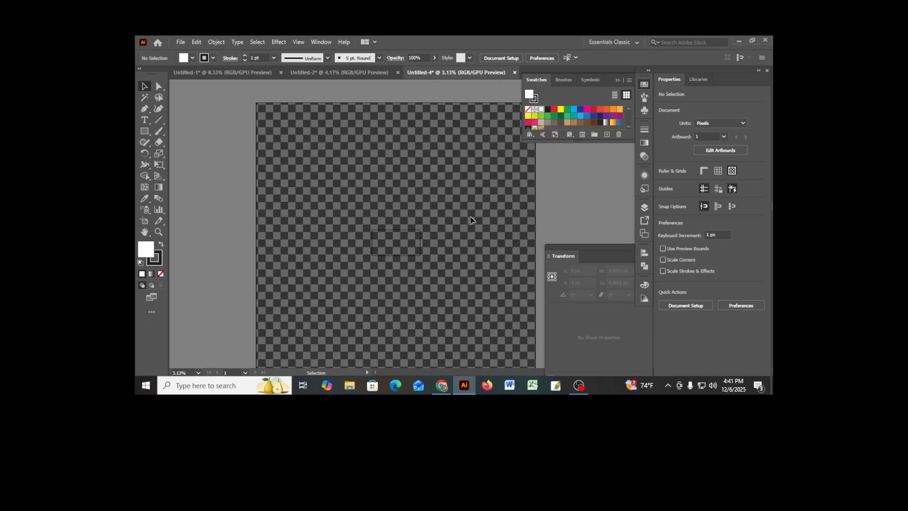
{"action": "scroll", "coordinate": [470, 217], "scroll_direction": "down", "scroll_amount": 3}
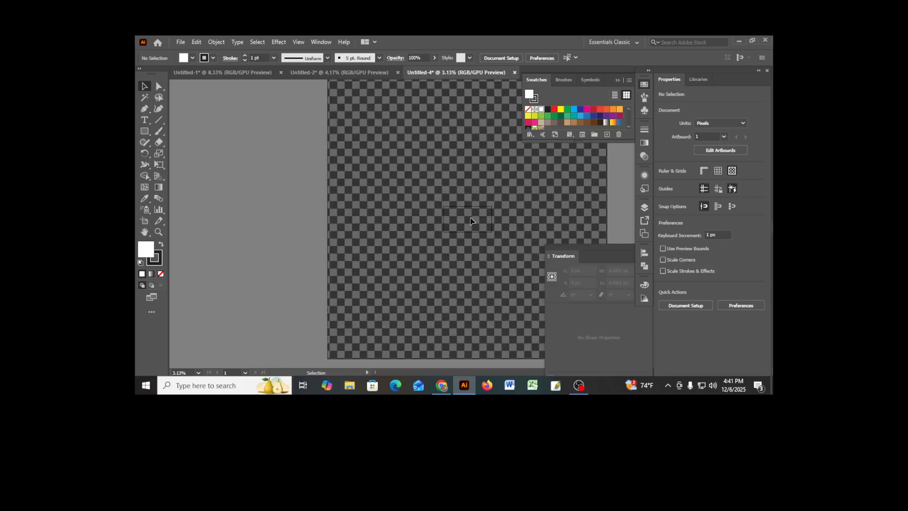
{"action": "scroll", "coordinate": [470, 220], "scroll_direction": "up", "scroll_amount": 2}
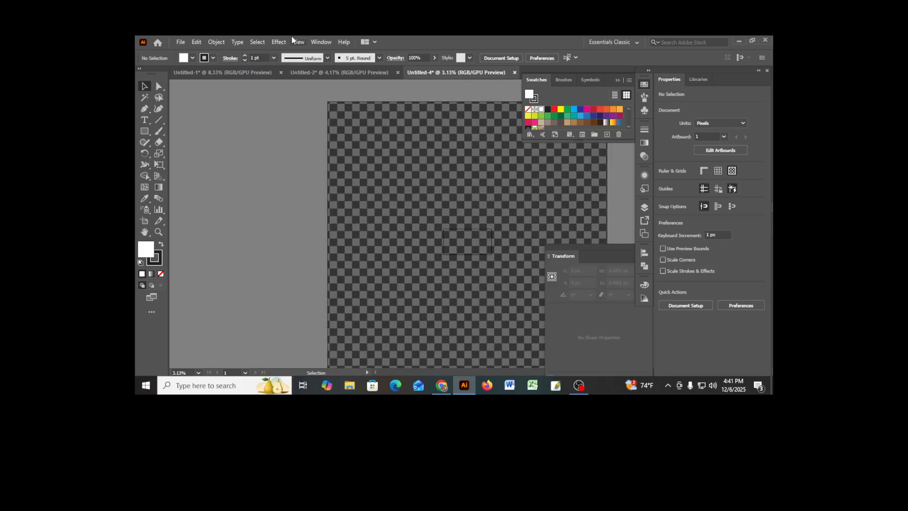
{"action": "left_click", "coordinate": [306, 44]}
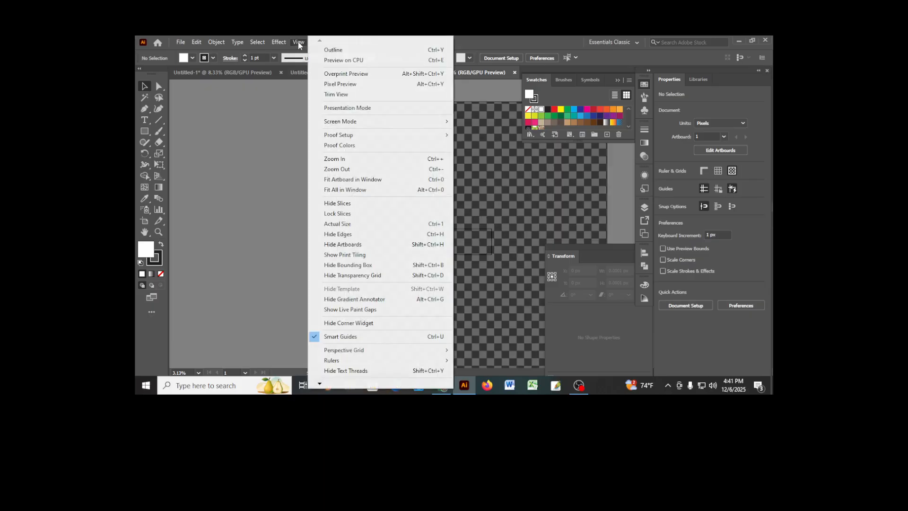
{"action": "left_click", "coordinate": [384, 276]}
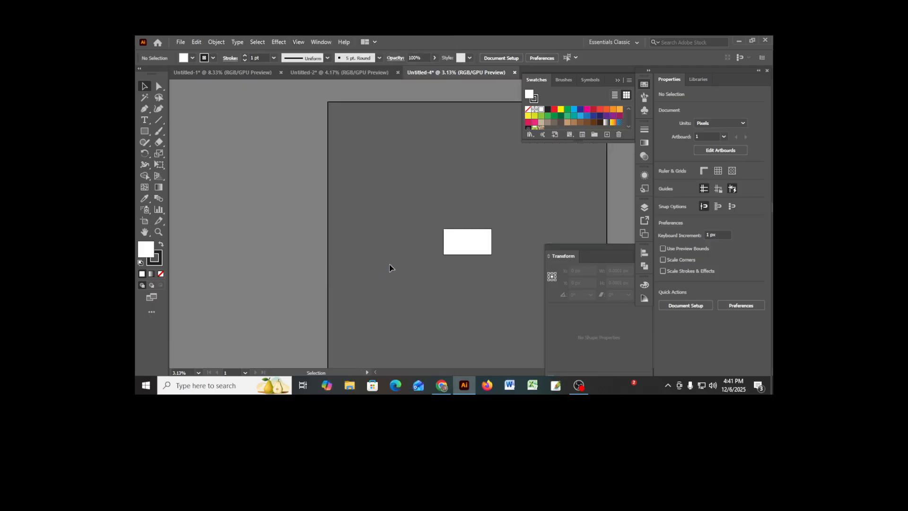
{"action": "key", "text": "space"}
{"action": "left_click_drag", "start_coordinate": [454, 282], "coordinate": [336, 241]}
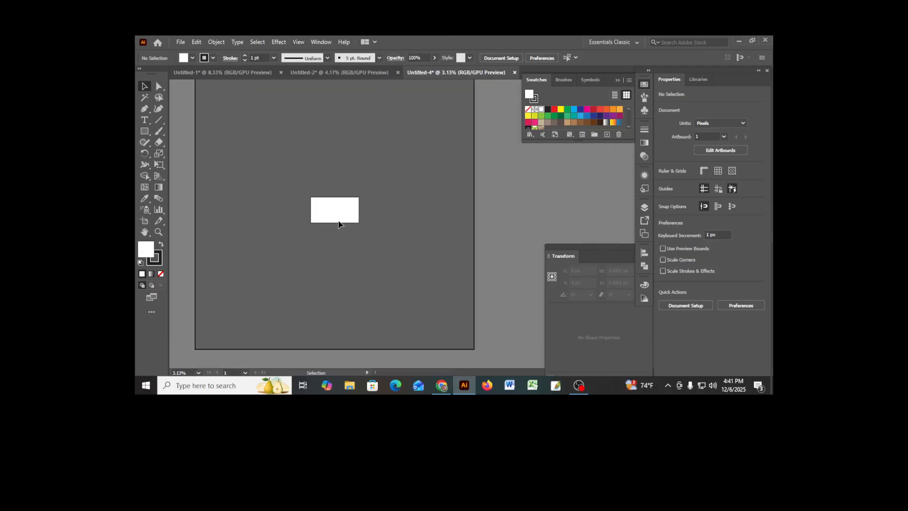
{"action": "scroll", "coordinate": [341, 225], "scroll_direction": "up", "scroll_amount": 4}
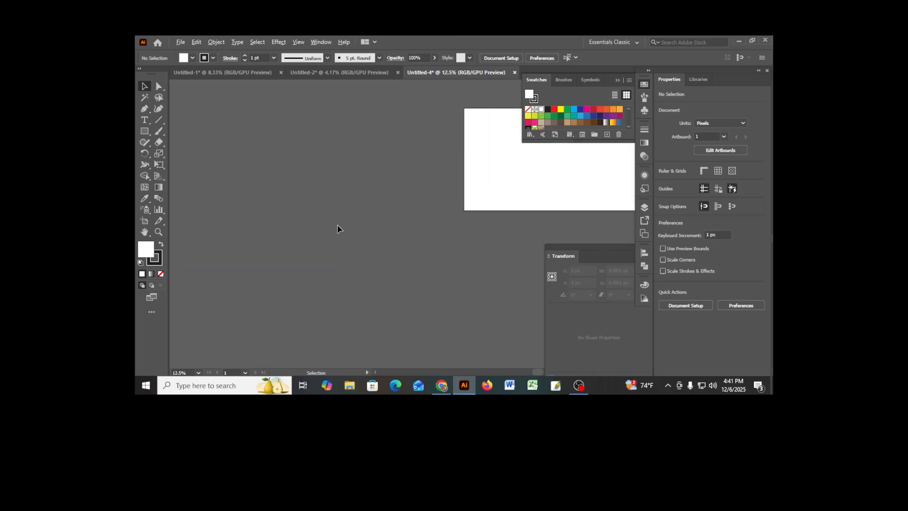
{"action": "key", "text": "space"}
{"action": "left_click_drag", "start_coordinate": [441, 225], "coordinate": [346, 266]}
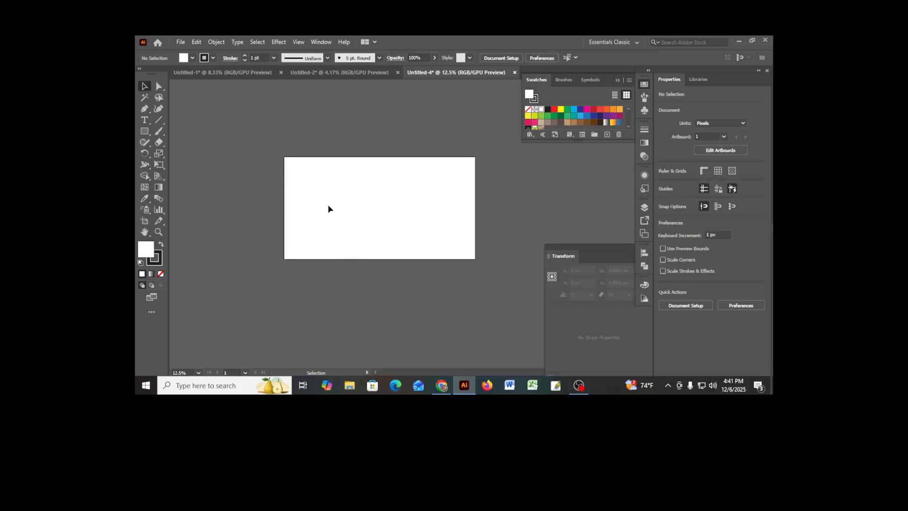
{"action": "scroll", "coordinate": [329, 209], "scroll_direction": "up", "scroll_amount": 2}
{"action": "scroll", "coordinate": [402, 214], "scroll_direction": "right", "scroll_amount": 1}
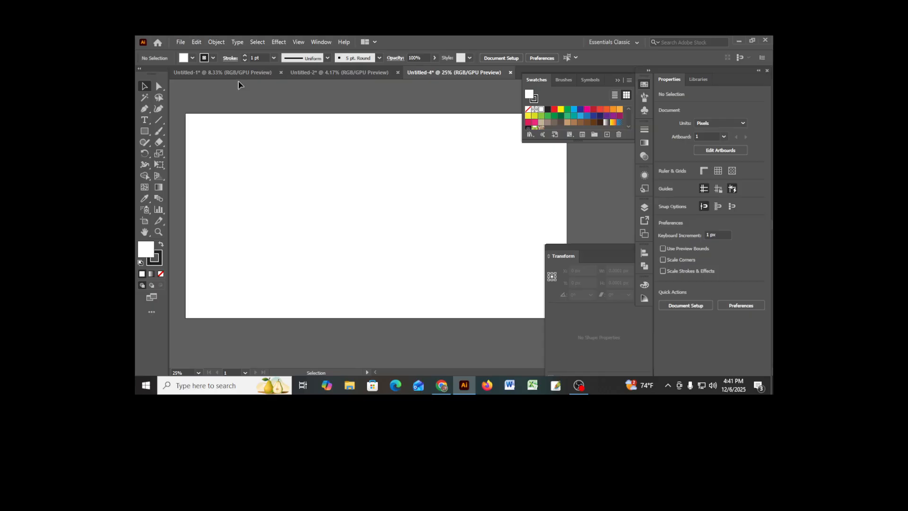
- Create a new 5000 x 5000 px RGB document from the recent custom sizes
{"action": "left_click", "coordinate": [182, 43]}
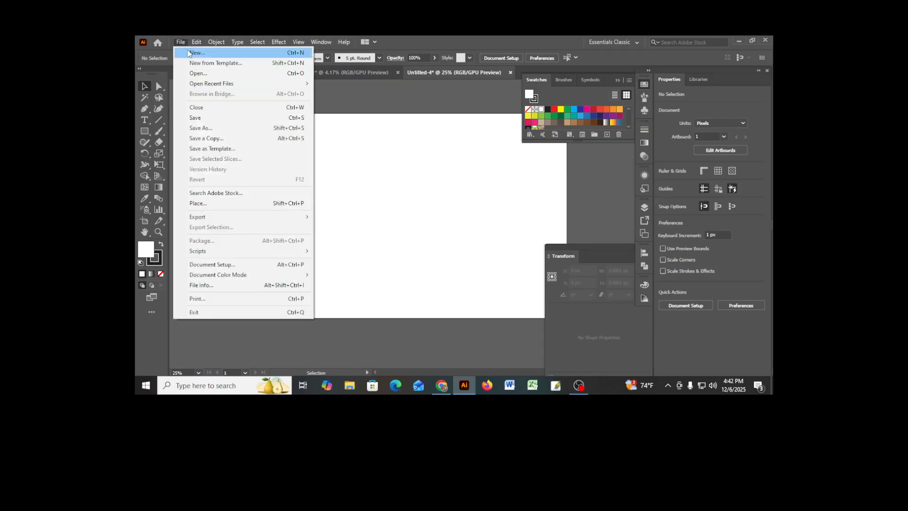
{"action": "left_click", "coordinate": [195, 53]}
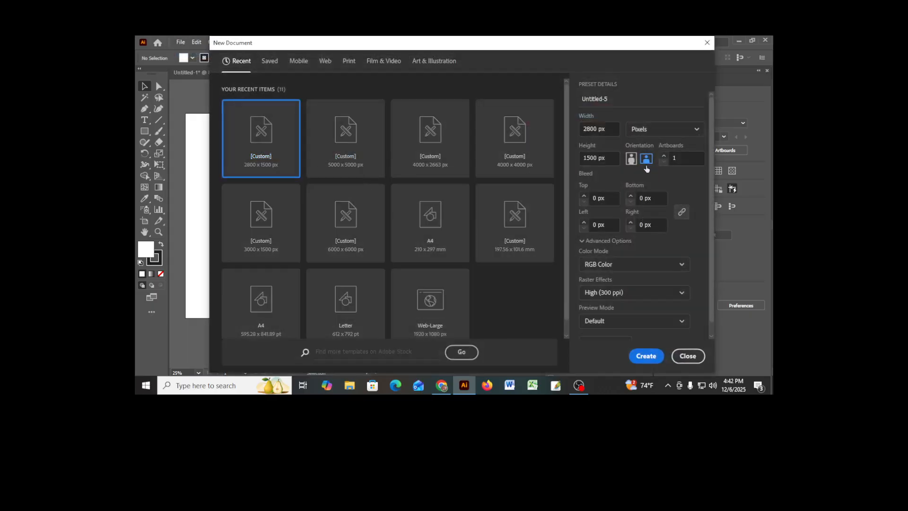
{"action": "left_click", "coordinate": [356, 171]}
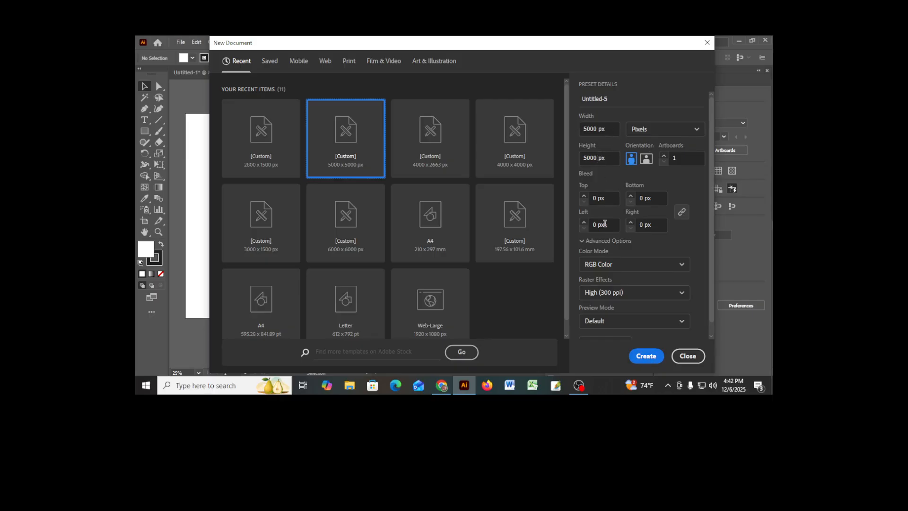
{"action": "left_click", "coordinate": [652, 362]}
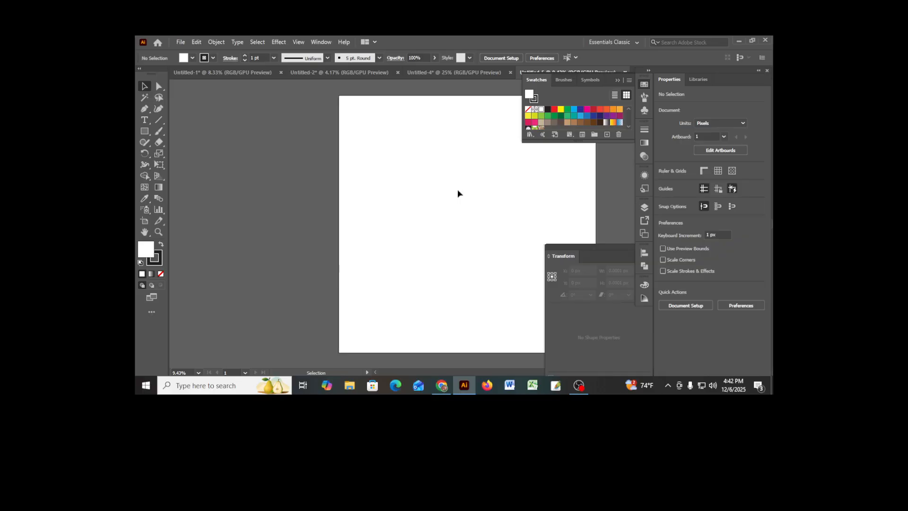
{"action": "left_click_drag", "start_coordinate": [496, 203], "coordinate": [385, 209]}
{"action": "key", "text": "space"}
{"action": "left_click_drag", "start_coordinate": [462, 208], "coordinate": [368, 209]}
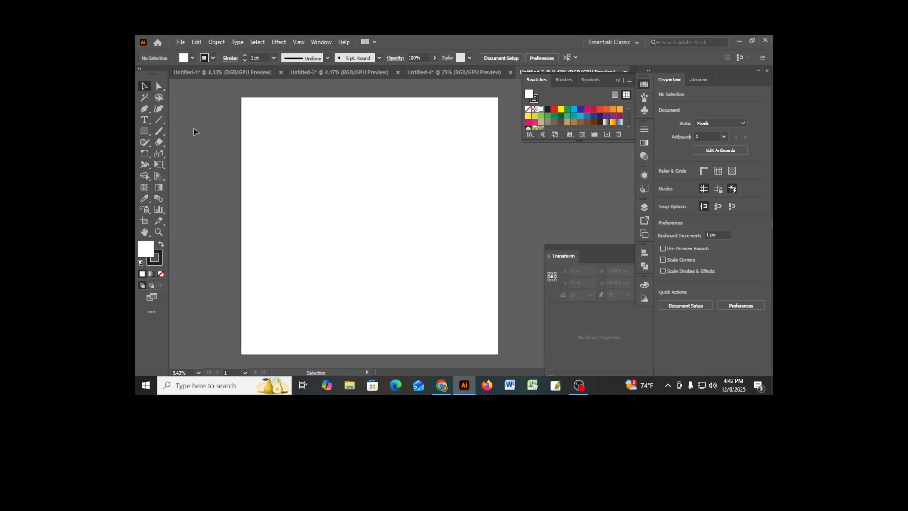
- Draw a 250 x 250 px square on the artboard with the Rectangle tool
{"action": "left_click", "coordinate": [145, 130]}
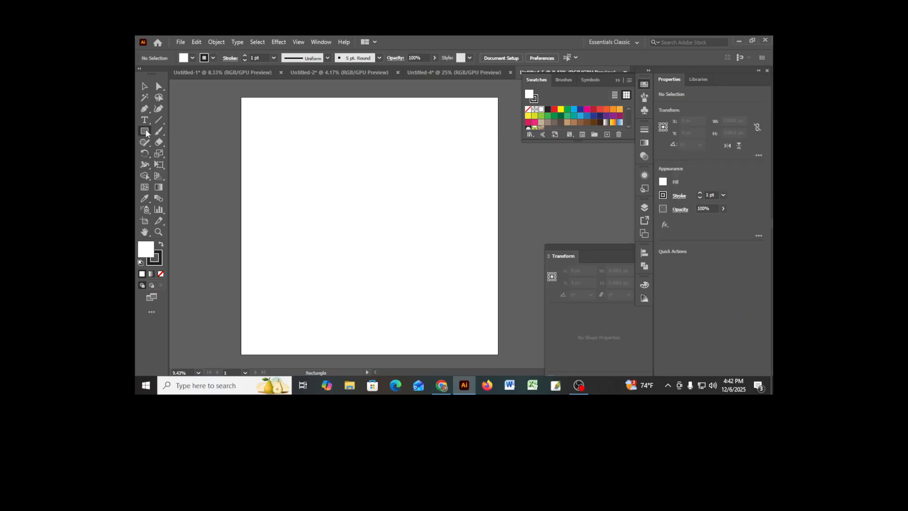
{"action": "left_click", "coordinate": [299, 193]}
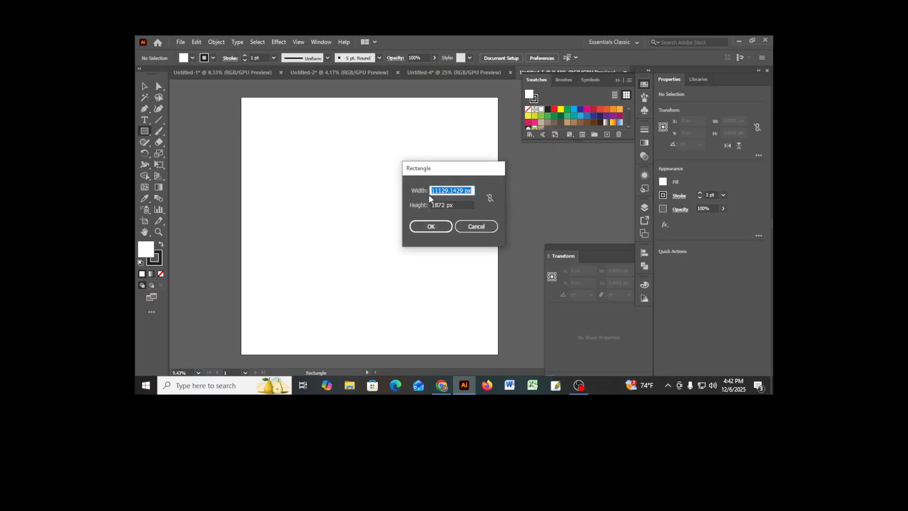
{"action": "type", "text": "250"}
{"action": "left_click", "coordinate": [443, 204]}
{"action": "type", "text": "25"}
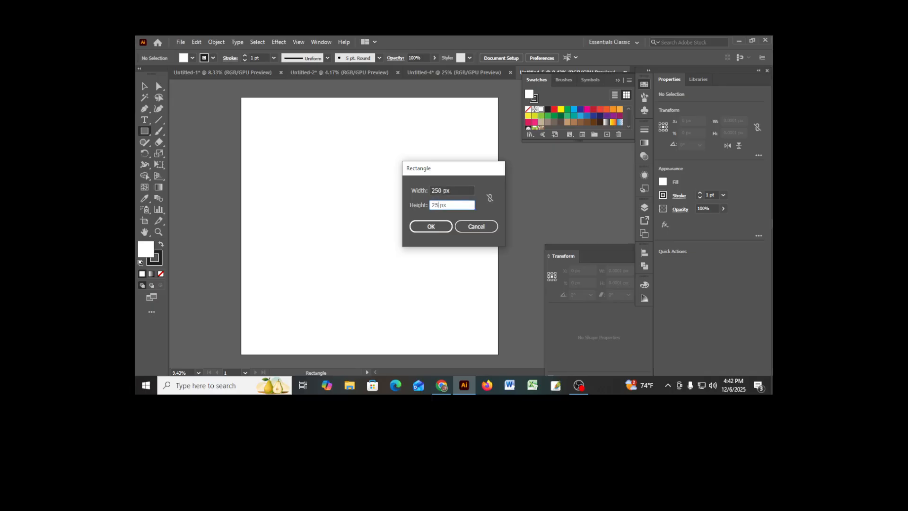
{"action": "key", "text": "Return"}
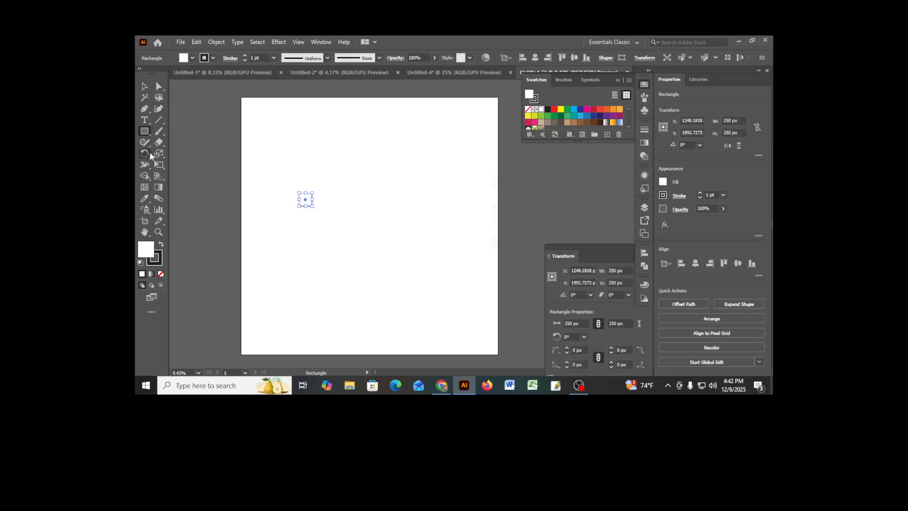
- Fill the square with the dark grey sampled from the area outside the artboard and snap it into the artboard's top-left corner
{"action": "left_click", "coordinate": [144, 200]}
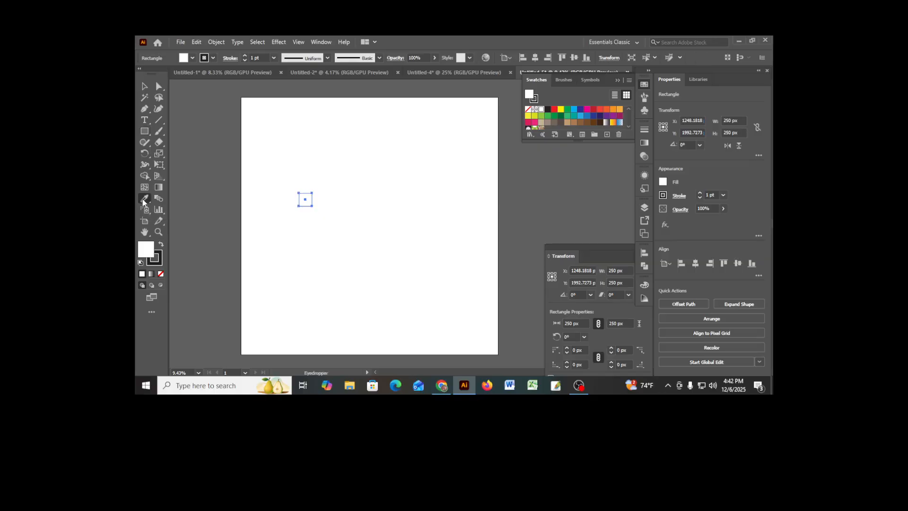
{"action": "left_click", "coordinate": [195, 137]}
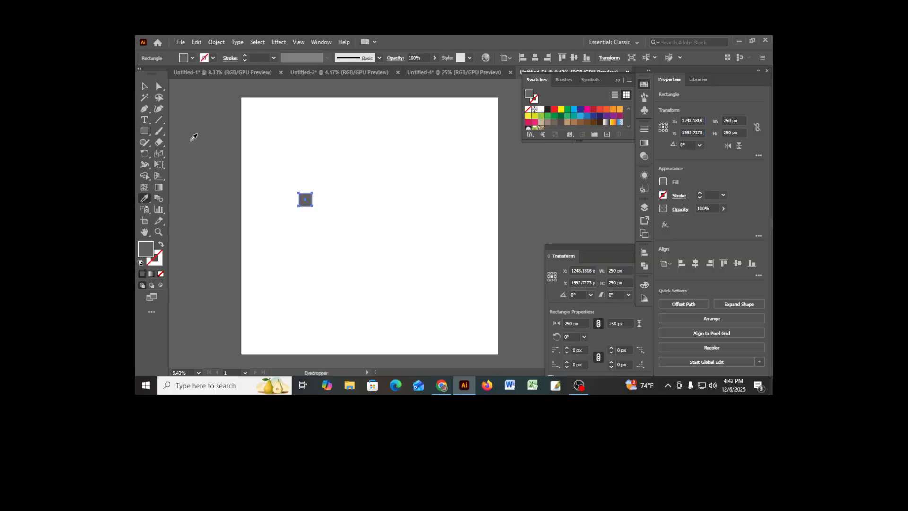
{"action": "left_click", "coordinate": [149, 88]}
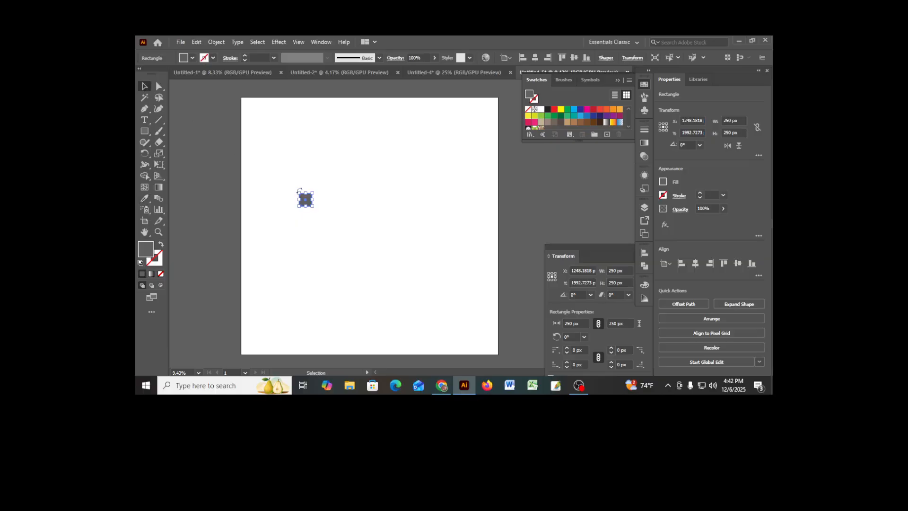
{"action": "left_click_drag", "start_coordinate": [308, 202], "coordinate": [251, 103]}
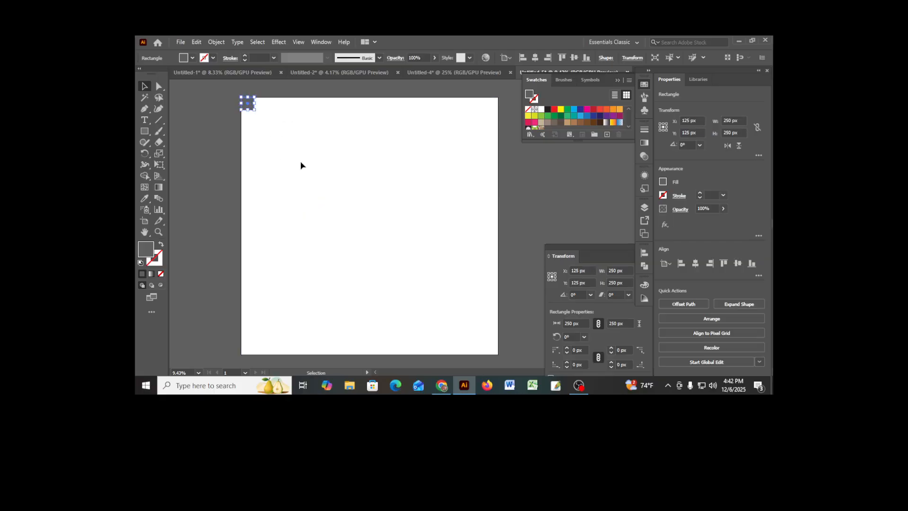
- Duplicate the grey square directly to its right so the copy's edge touches the original
{"action": "scroll", "coordinate": [253, 104], "scroll_direction": "up", "scroll_amount": 8}
{"action": "left_click_drag", "start_coordinate": [244, 101], "coordinate": [419, 384]}
{"action": "left_click_drag", "start_coordinate": [410, 268], "coordinate": [466, 279]}
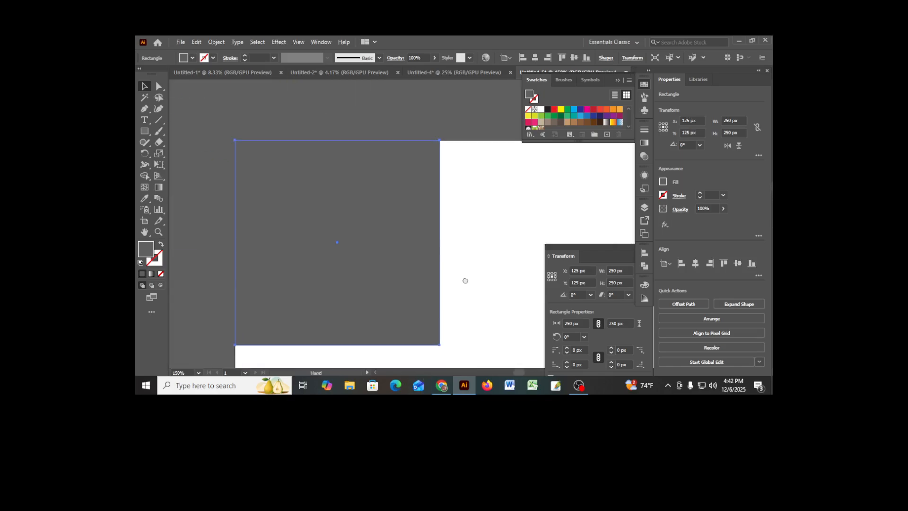
{"action": "left_click", "coordinate": [470, 239]}
{"action": "mouse_move", "coordinate": [320, 258]}
{"action": "left_mouse_down"}
{"action": "mouse_move", "coordinate": [331, 260]}
{"action": "mouse_move", "coordinate": [319, 260]}
{"action": "left_mouse_up"}
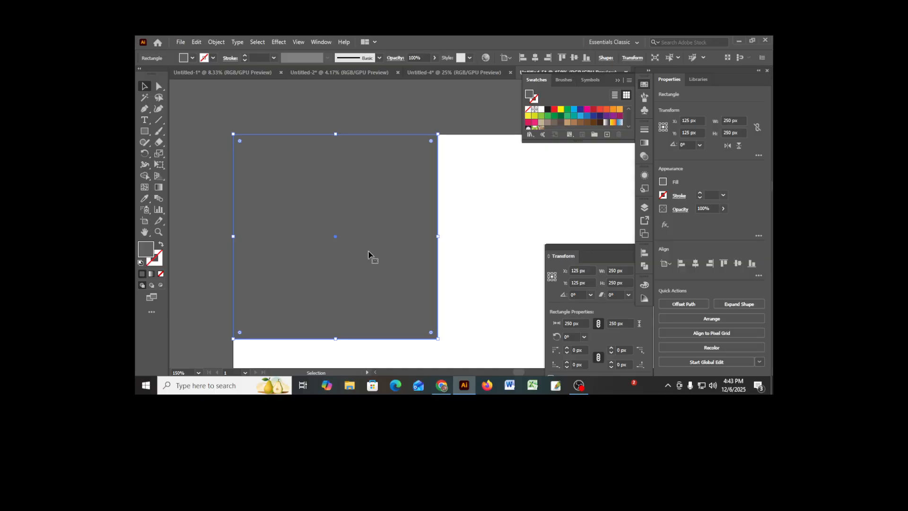
{"action": "left_click_drag", "start_coordinate": [350, 255], "coordinate": [531, 235]}
{"action": "left_click_drag", "start_coordinate": [553, 227], "coordinate": [491, 193]}
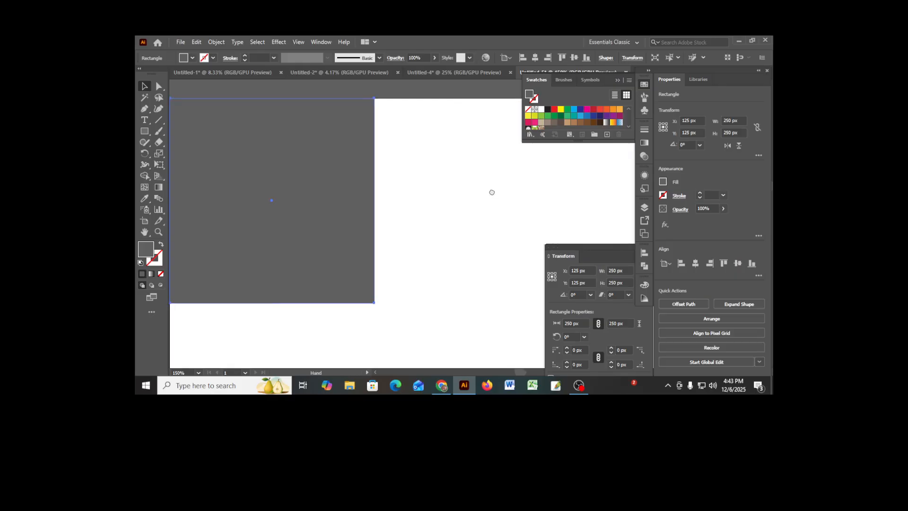
{"action": "left_click_drag", "start_coordinate": [241, 221], "coordinate": [448, 217]}
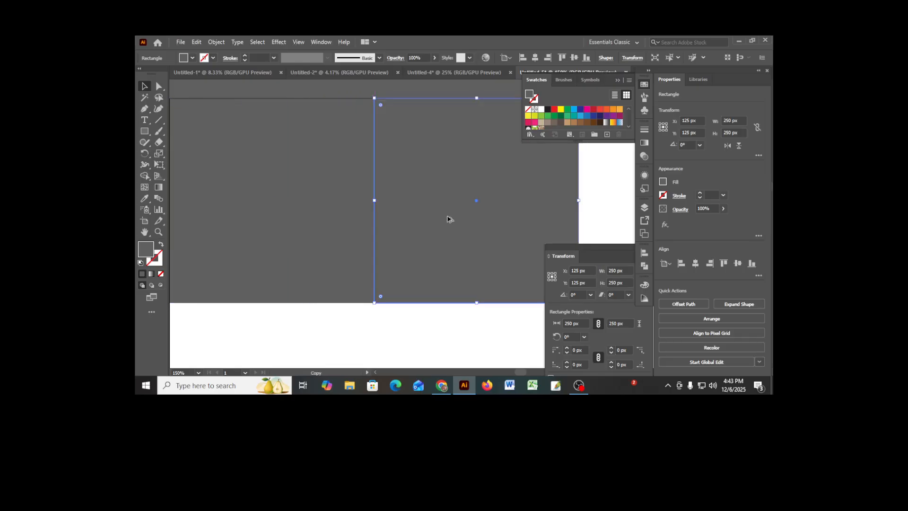
{"action": "left_click", "coordinate": [363, 320]}
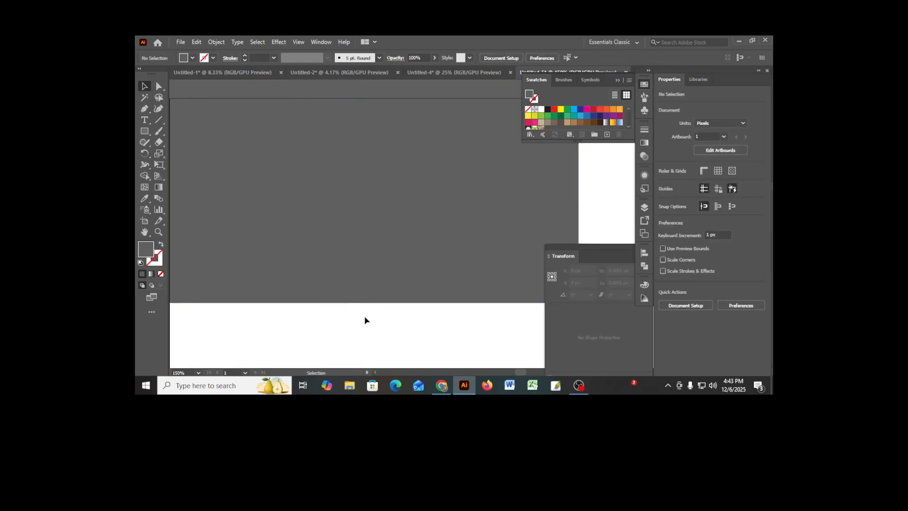
- Select the duplicated square and set its fill to the Black swatch
{"action": "left_click", "coordinate": [441, 201]}
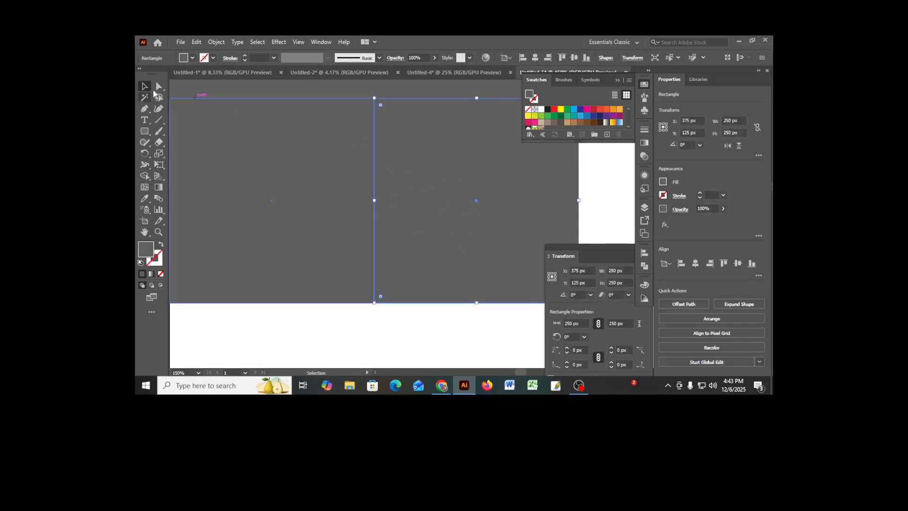
{"action": "scroll", "coordinate": [370, 215], "scroll_direction": "up", "scroll_amount": 1}
{"action": "scroll", "coordinate": [368, 213], "scroll_direction": "up", "scroll_amount": 3}
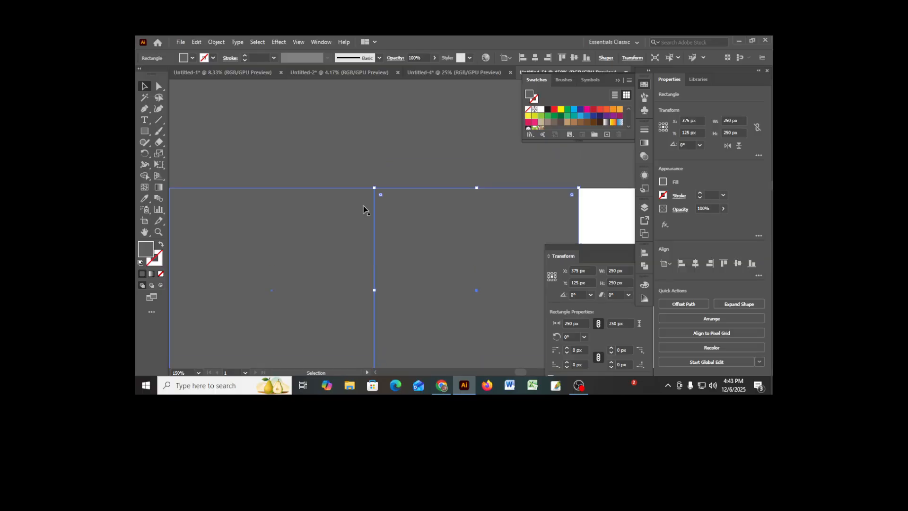
{"action": "scroll", "coordinate": [360, 198], "scroll_direction": "up", "scroll_amount": 2}
{"action": "scroll", "coordinate": [343, 175], "scroll_direction": "down", "scroll_amount": 2}
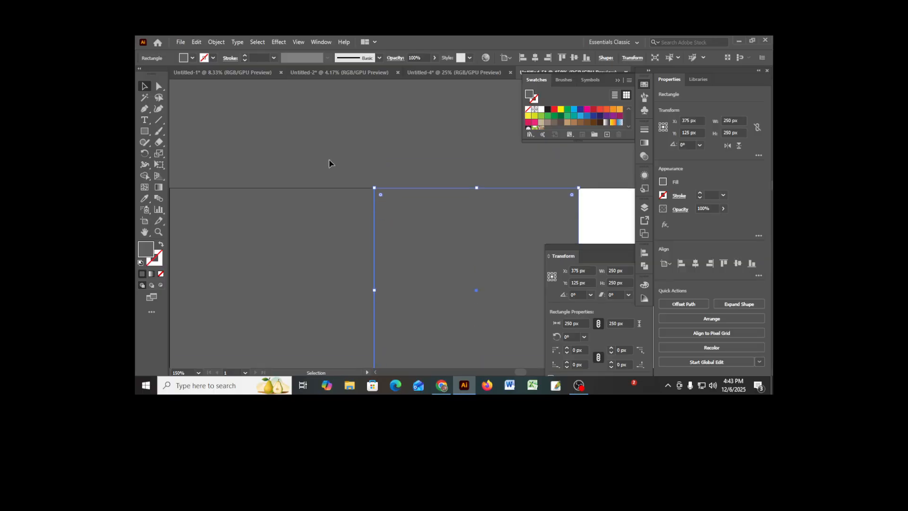
{"action": "left_click", "coordinate": [193, 58]}
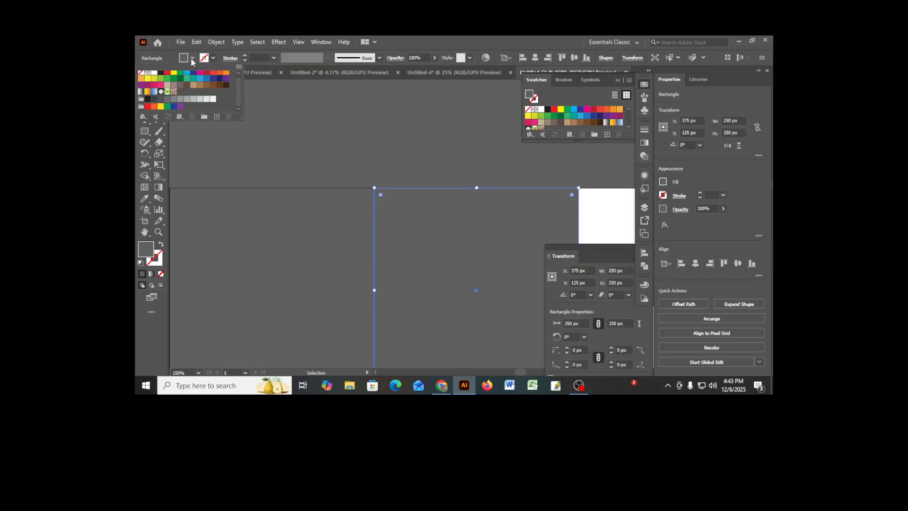
{"action": "left_click", "coordinate": [161, 75]}
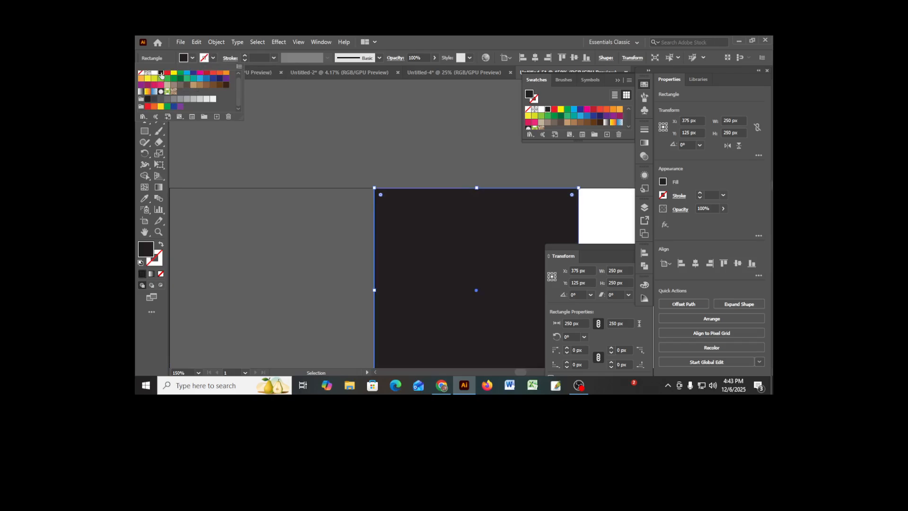
{"action": "left_click", "coordinate": [388, 166]}
{"action": "scroll", "coordinate": [388, 170], "scroll_direction": "down", "scroll_amount": 6}
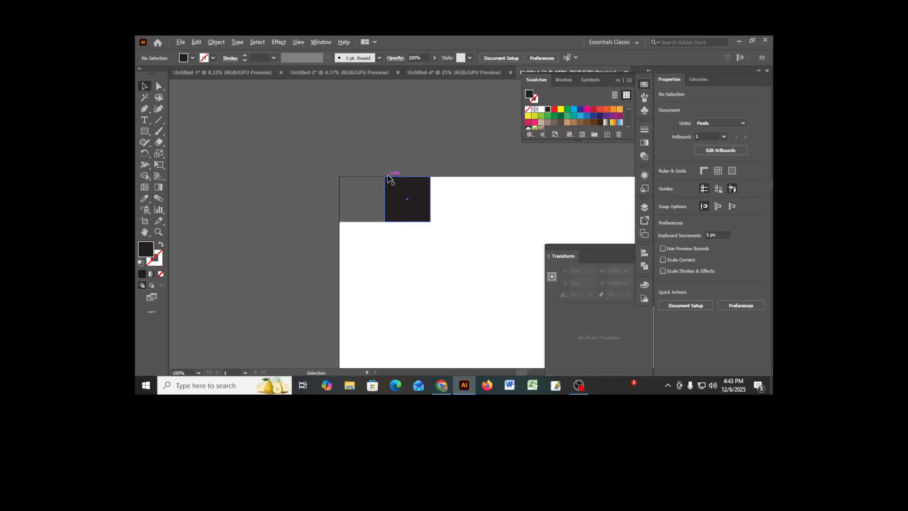
- Select the grey and black squares together and start a Transform effect on them with a horizontal move of 500 px
{"action": "key", "text": "space"}
{"action": "left_click_drag", "start_coordinate": [477, 223], "coordinate": [307, 153]}
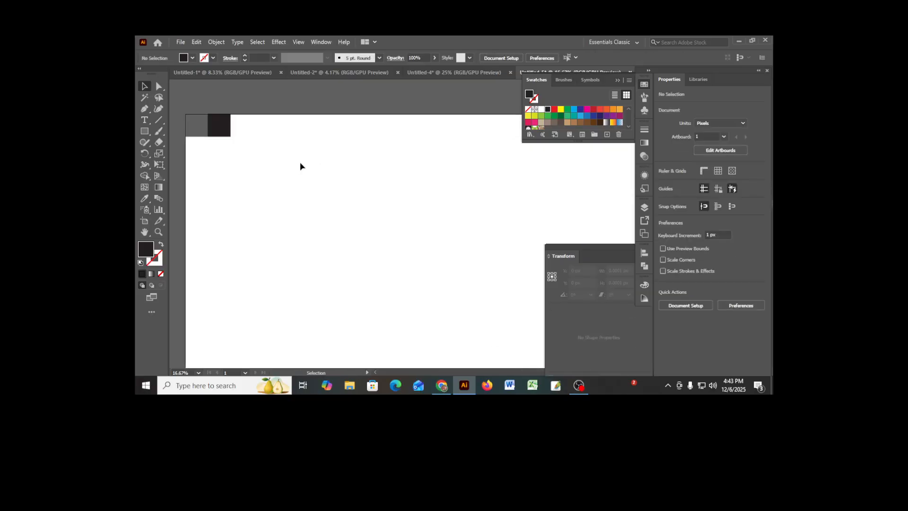
{"action": "scroll", "coordinate": [306, 164], "scroll_direction": "down", "scroll_amount": 2}
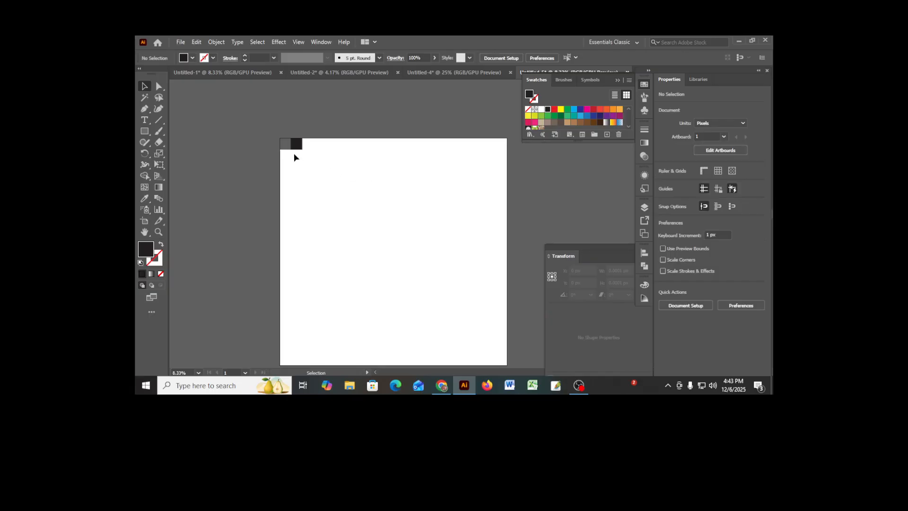
{"action": "left_click_drag", "start_coordinate": [260, 124], "coordinate": [345, 174]}
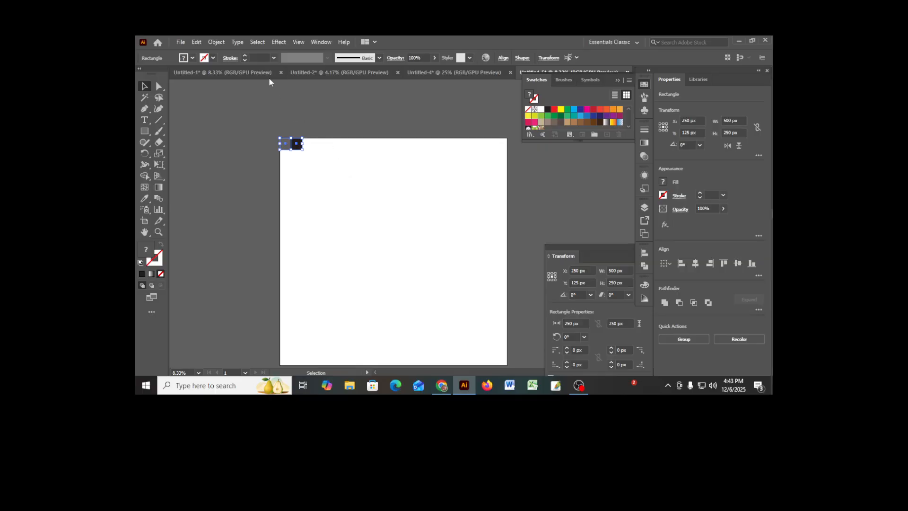
{"action": "left_click", "coordinate": [279, 42]}
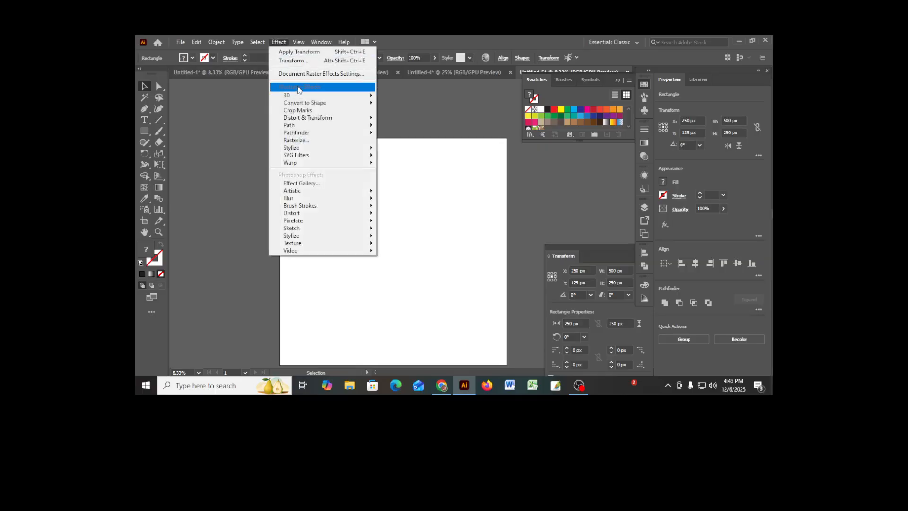
{"action": "mouse_move", "coordinate": [326, 122]}
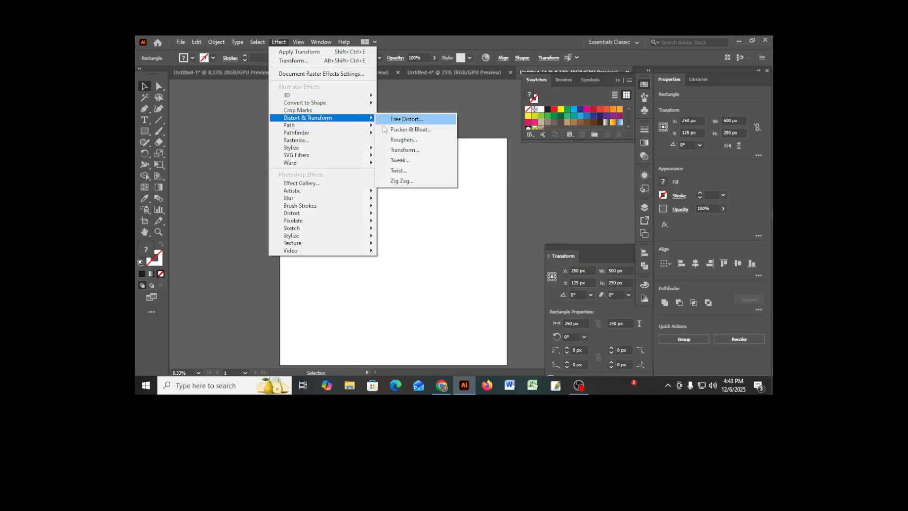
{"action": "left_click", "coordinate": [400, 150]}
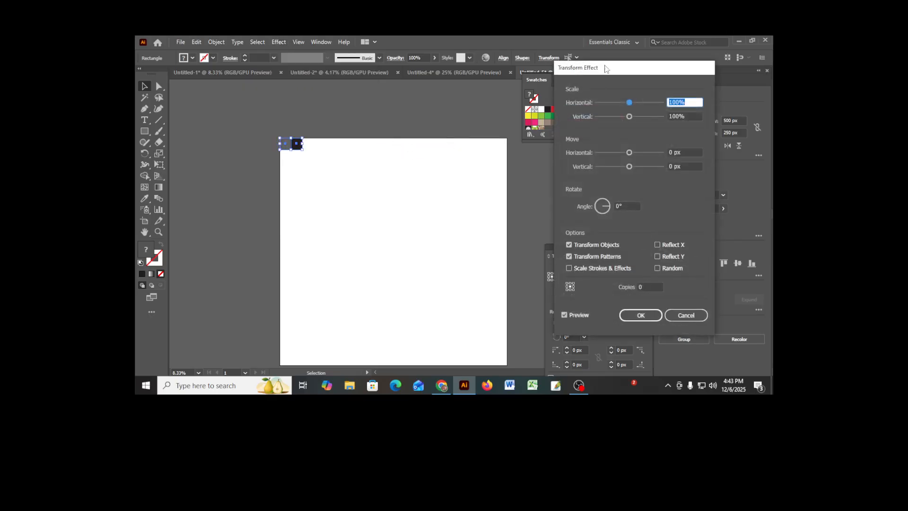
{"action": "left_click_drag", "start_coordinate": [607, 69], "coordinate": [538, 85]}
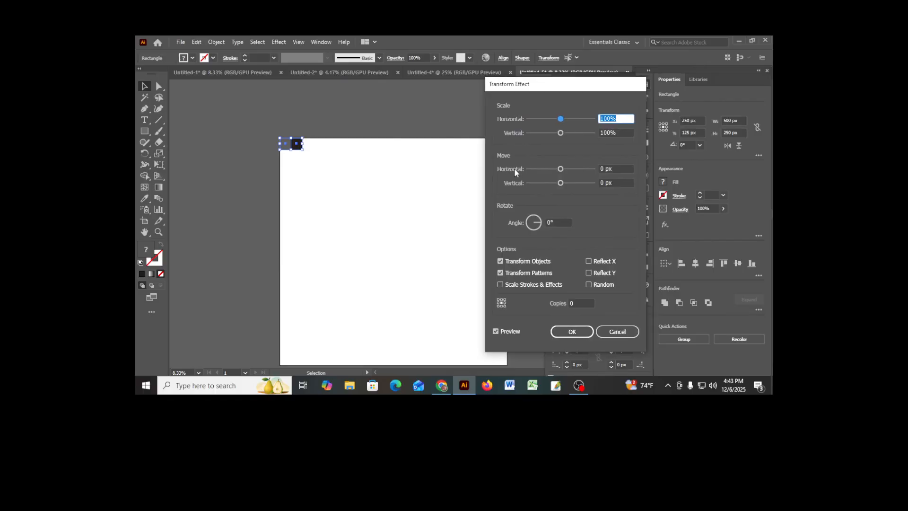
{"action": "double_click", "coordinate": [603, 170]}
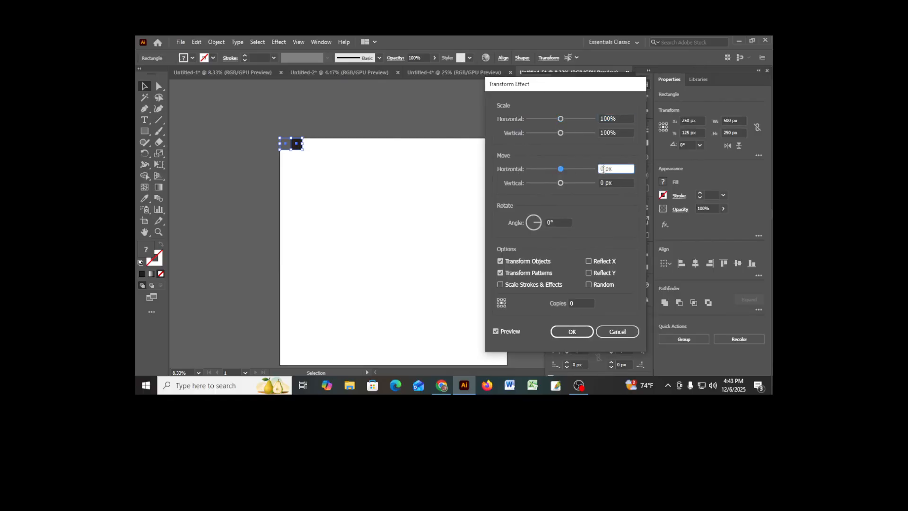
{"action": "type", "text": "500"}
- Set the Transform effect to 9 copies so the square pair fills the artboard's top row, and apply it
{"action": "left_click", "coordinate": [577, 304]}
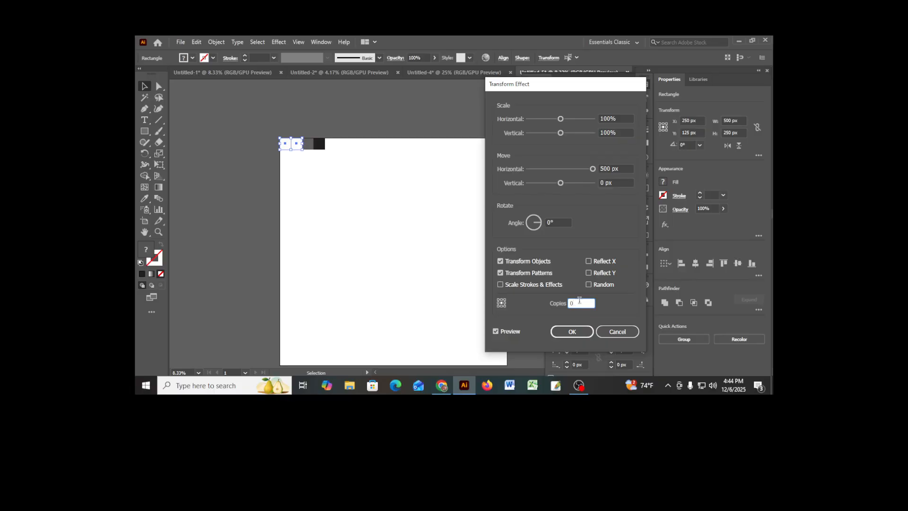
{"action": "key", "text": "Up"}
{"action": "key", "text": "Up"}
{"action": "key", "text": "Up"}
{"action": "key", "text": "Up"}
{"action": "key", "text": "Up"}
{"action": "key", "text": "Up"}
{"action": "key", "text": "Up"}
{"action": "key", "text": "Up"}
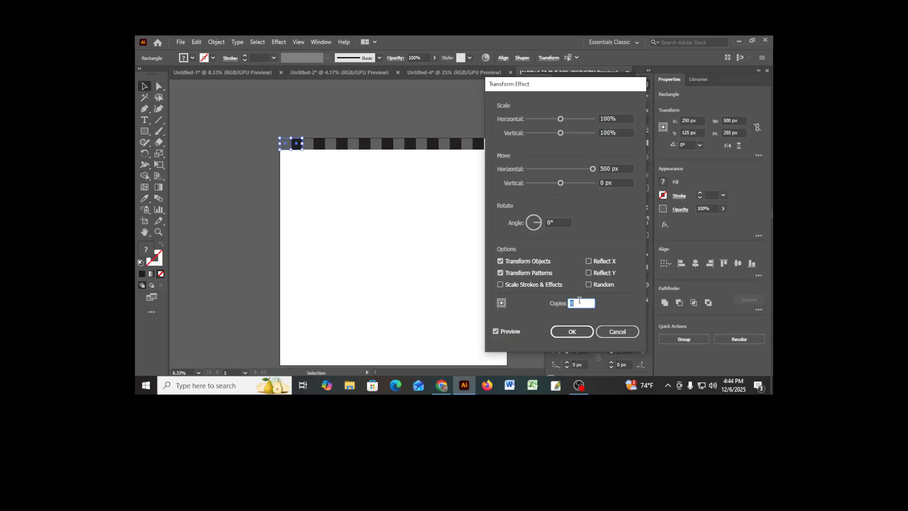
{"action": "left_click_drag", "start_coordinate": [563, 86], "coordinate": [624, 115]}
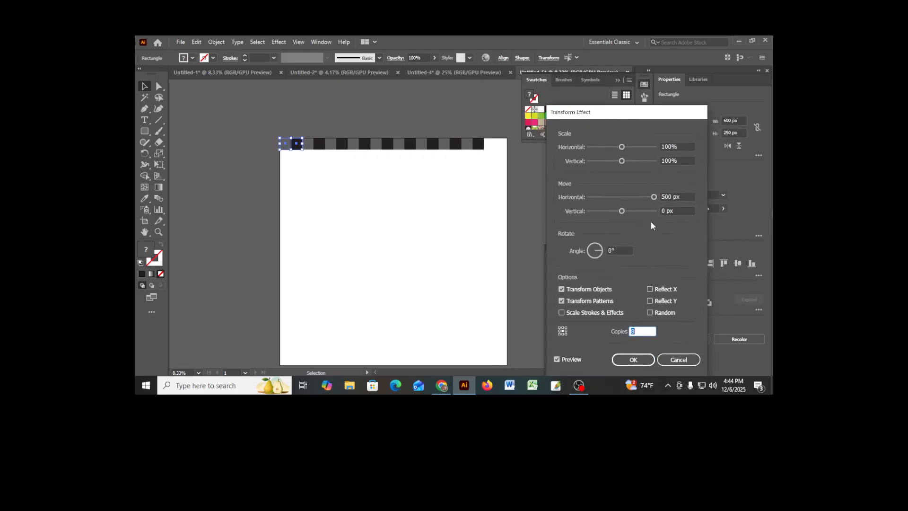
{"action": "key", "text": "Up"}
{"action": "left_click", "coordinate": [634, 360]}
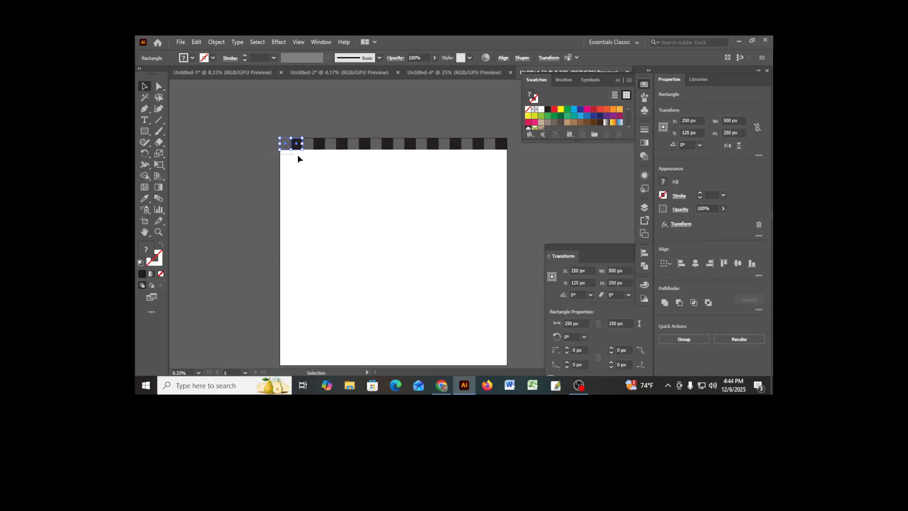
- Select the whole row of squares and expand its appearance into editable shapes
{"action": "left_click_drag", "start_coordinate": [298, 158], "coordinate": [507, 135]}
{"action": "left_click", "coordinate": [216, 42]}
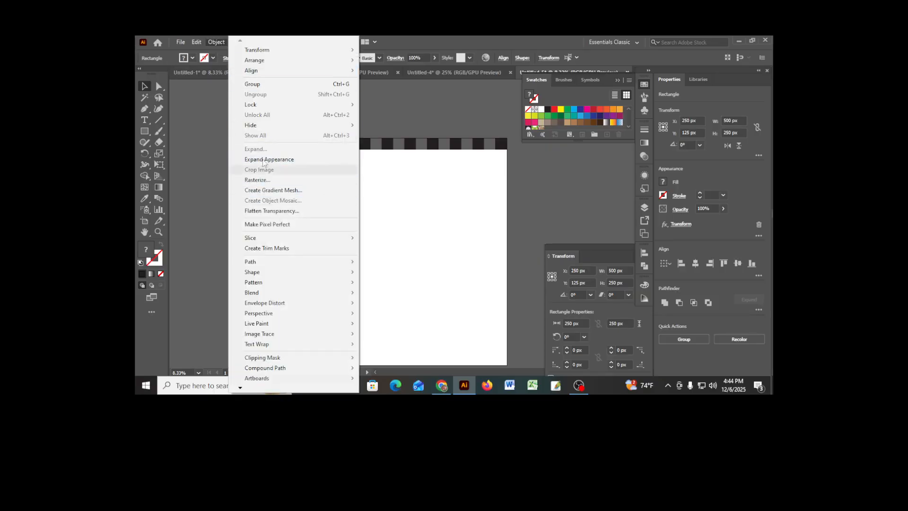
{"action": "left_click", "coordinate": [269, 159]}
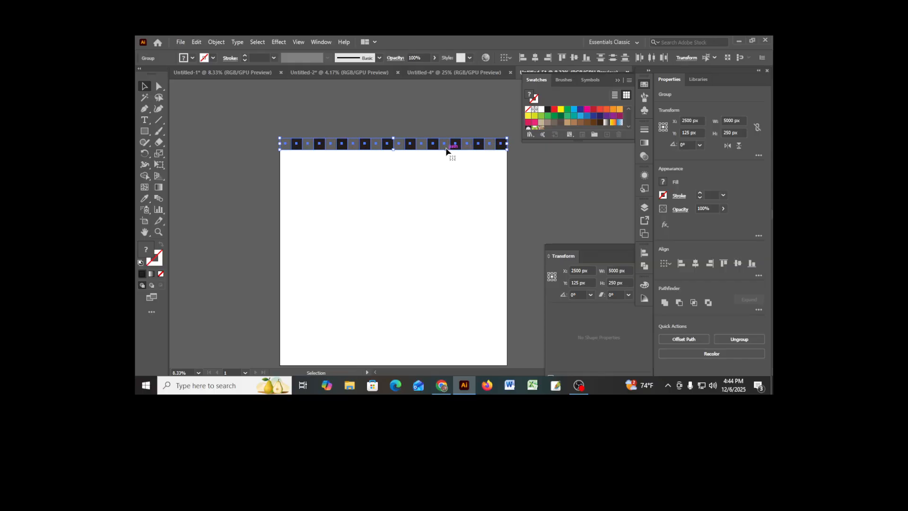
- Duplicate the row directly below the original and rotate the copy 180° so the grey and black squares alternate
{"action": "left_click_drag", "start_coordinate": [446, 150], "coordinate": [445, 161]}
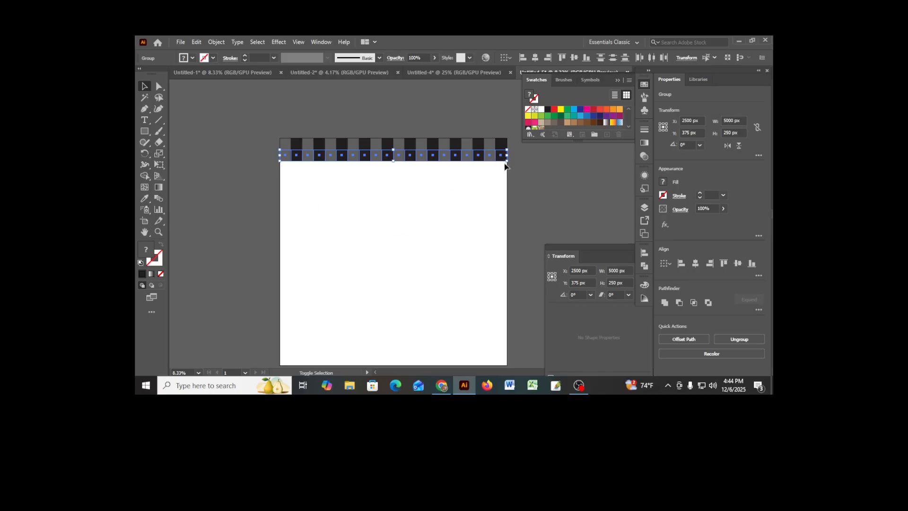
{"action": "left_click_drag", "start_coordinate": [503, 176], "coordinate": [300, 174]}
{"action": "left_click", "coordinate": [386, 195]}
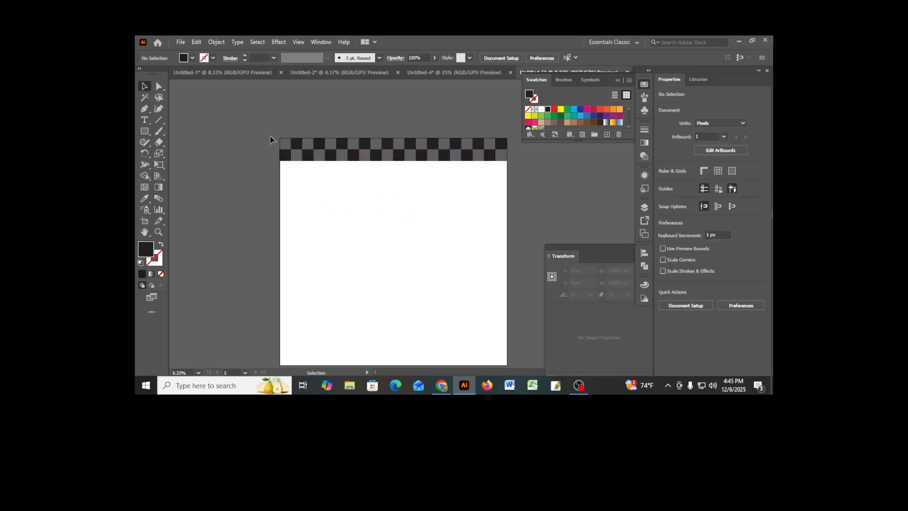
- Select both rows and start a Transform effect on them with a vertical move of 500 px
{"action": "key", "text": "ctrl+a"}
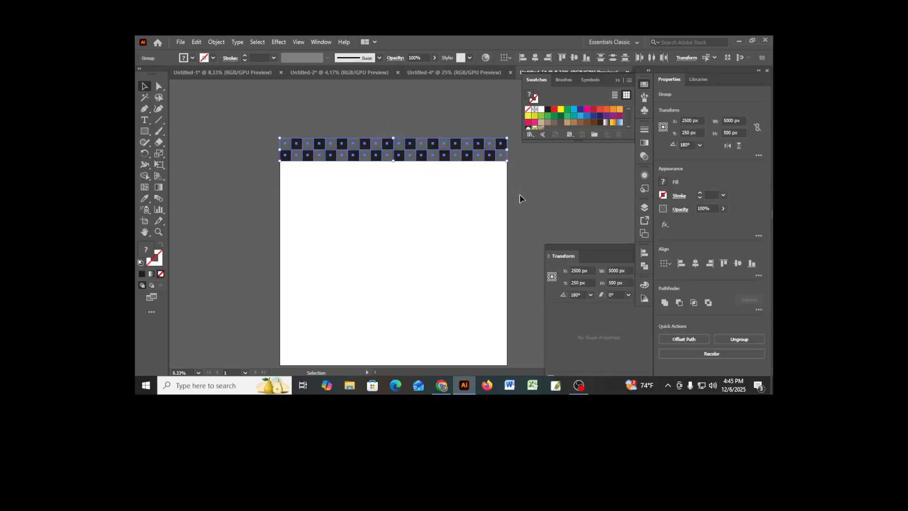
{"action": "left_click", "coordinate": [276, 43]}
{"action": "mouse_move", "coordinate": [317, 119]}
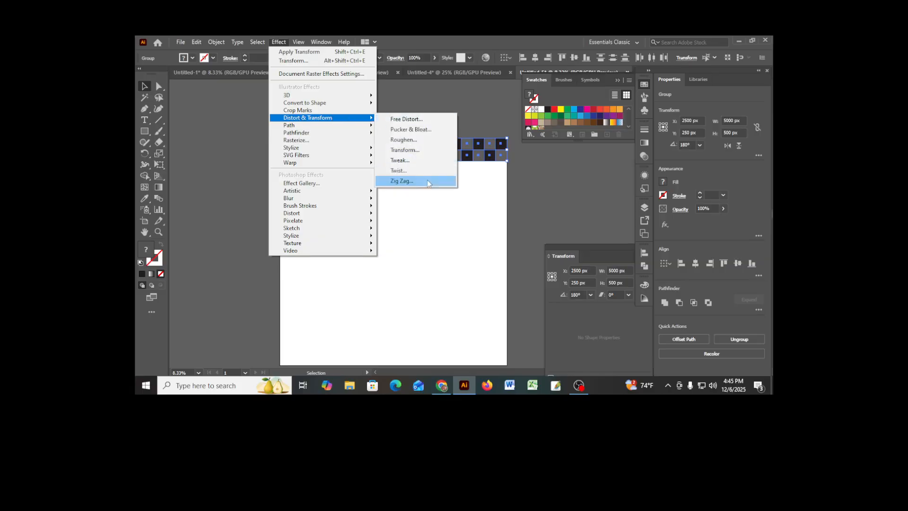
{"action": "left_click", "coordinate": [411, 150]}
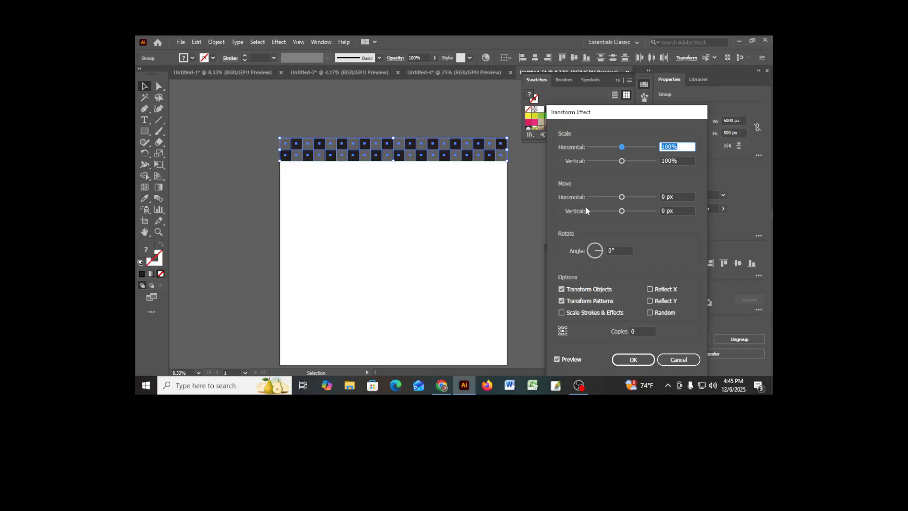
{"action": "left_click", "coordinate": [661, 211]}
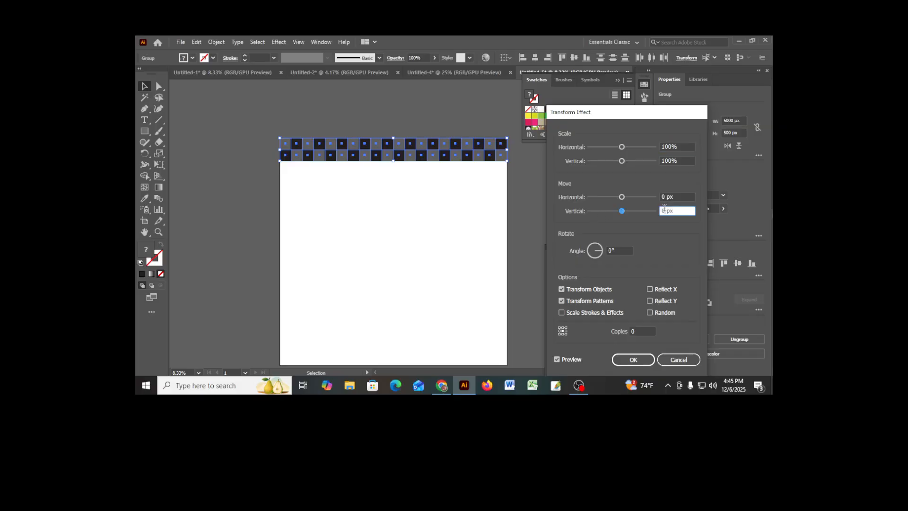
{"action": "type", "text": "500"}
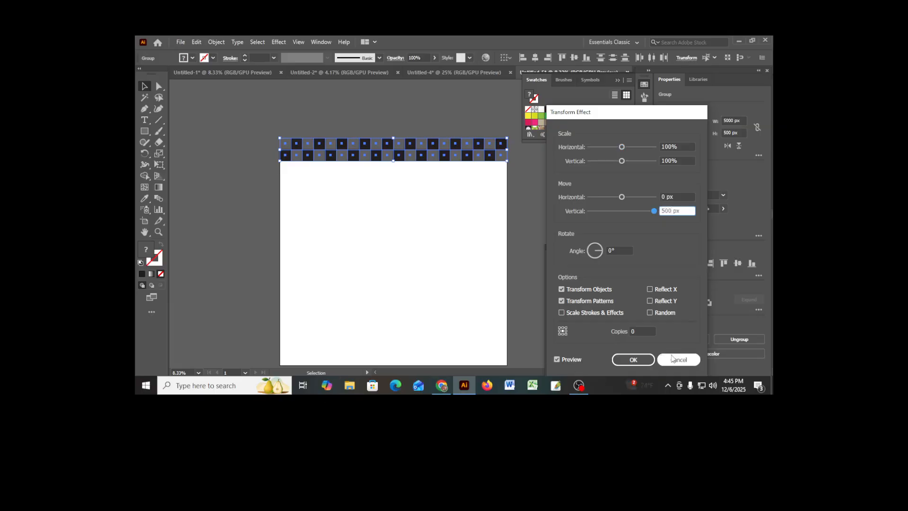
- Set the vertical Transform effect to 9 copies so the rows cover the whole artboard, and apply it
{"action": "left_click", "coordinate": [644, 332]}
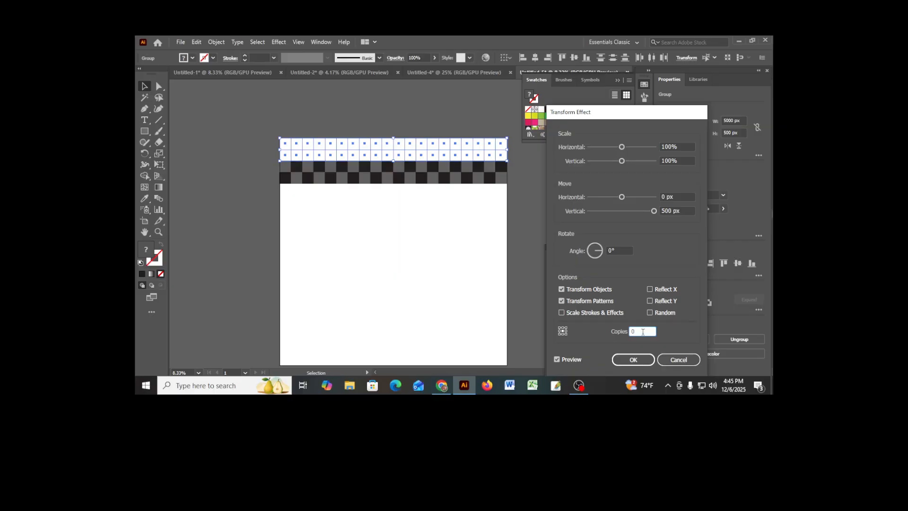
{"action": "key", "text": "Up"}
{"action": "key", "text": "Up"}
{"action": "key", "text": "Up"}
{"action": "key", "text": "Up"}
{"action": "key", "text": "Up"}
{"action": "key", "text": "Up"}
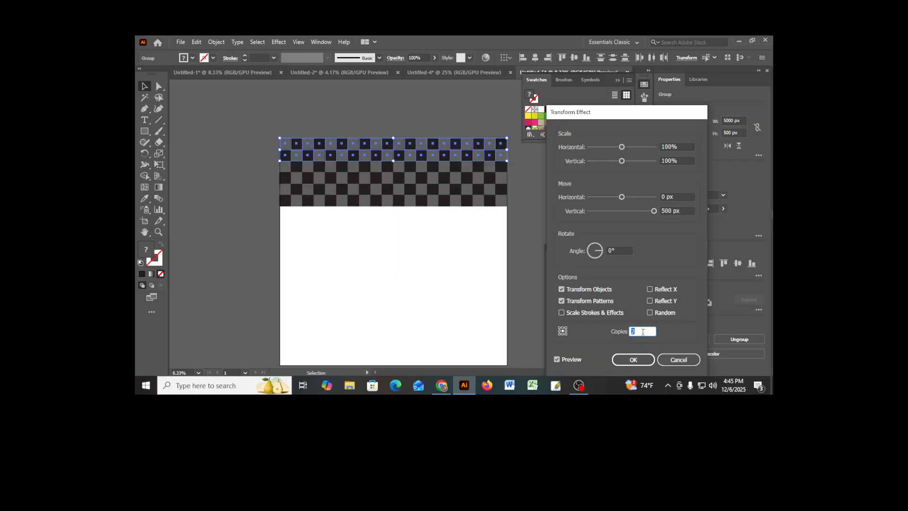
{"action": "key", "text": "Up"}
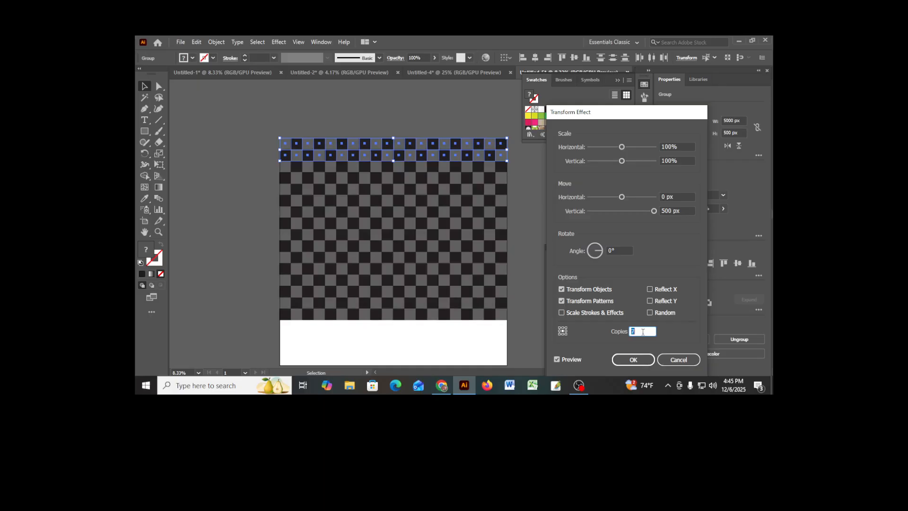
{"action": "key", "text": "Up"}
{"action": "key", "text": "Up"}
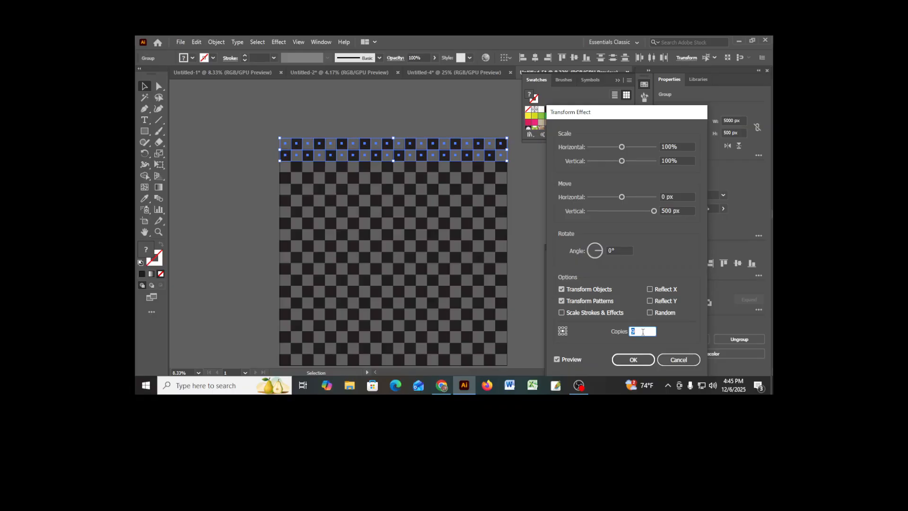
{"action": "left_click", "coordinate": [634, 360]}
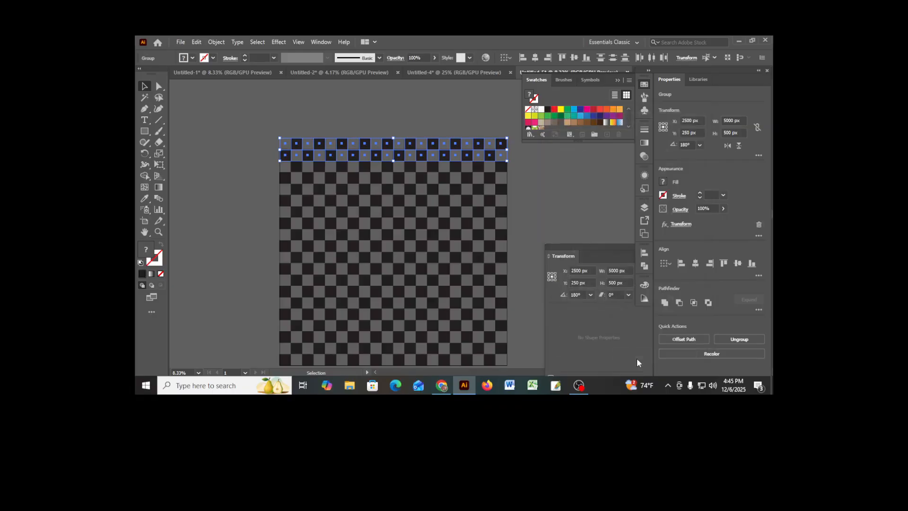
- Select the full checkerboard and expand its appearance into editable squares
{"action": "scroll", "coordinate": [465, 323], "scroll_direction": "down", "scroll_amount": 2}
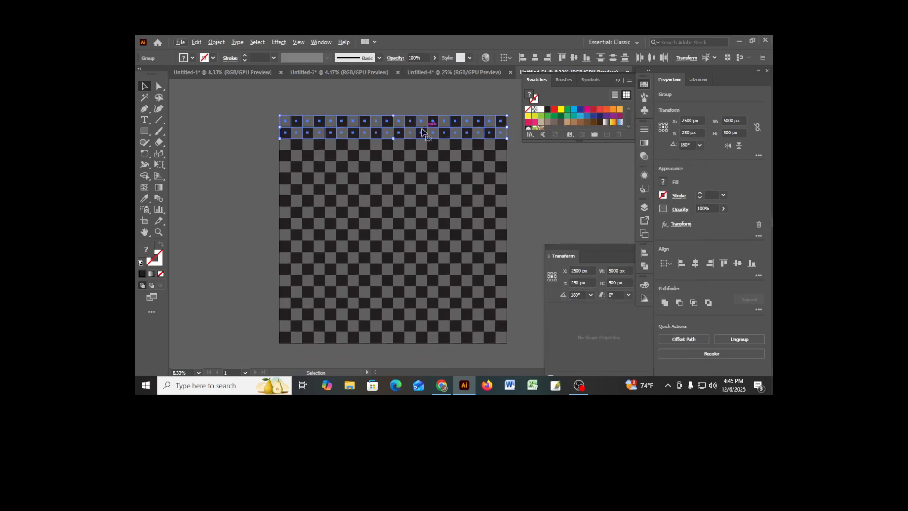
{"action": "left_click_drag", "start_coordinate": [261, 99], "coordinate": [521, 360]}
{"action": "left_click", "coordinate": [216, 42]}
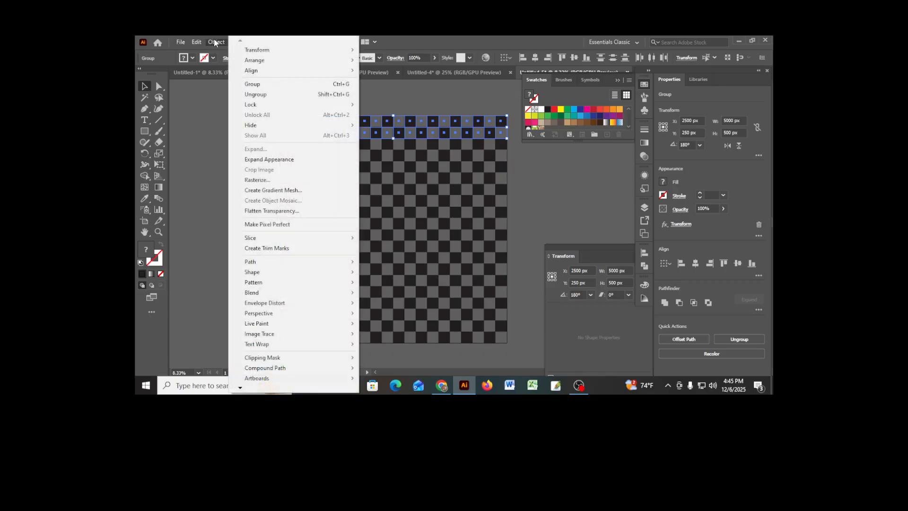
{"action": "left_click", "coordinate": [259, 160]}
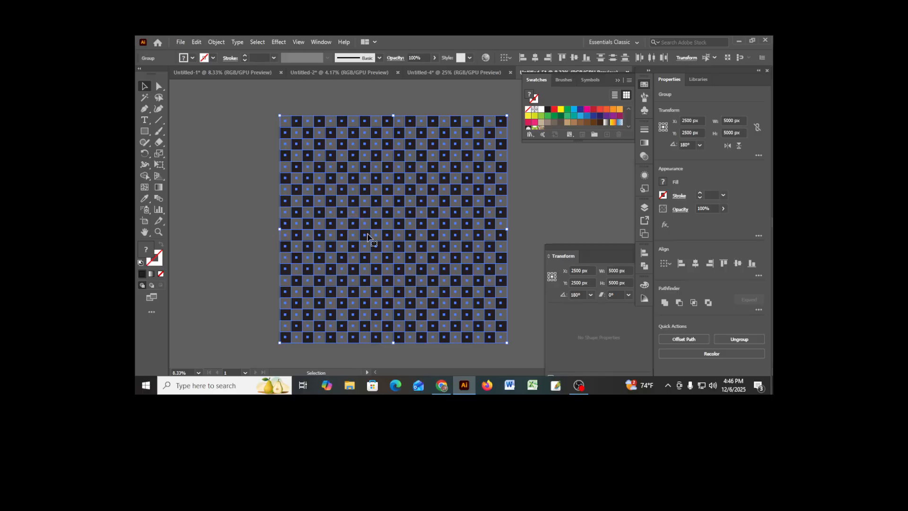
- Make a pattern swatch from the selected checkerboard, keeping the name New Pattern and the Grid tile type, and finish pattern editing
{"action": "scroll", "coordinate": [369, 236], "scroll_direction": "up", "scroll_amount": 1}
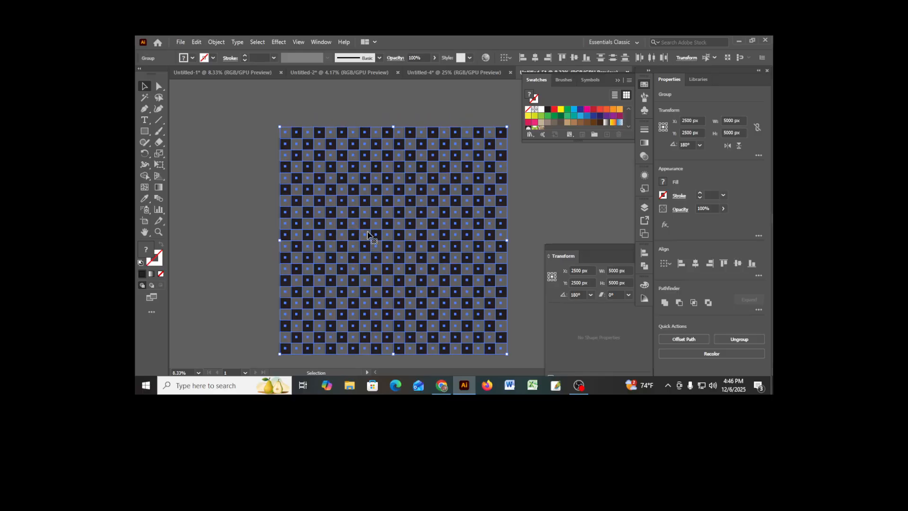
{"action": "left_click", "coordinate": [215, 42]}
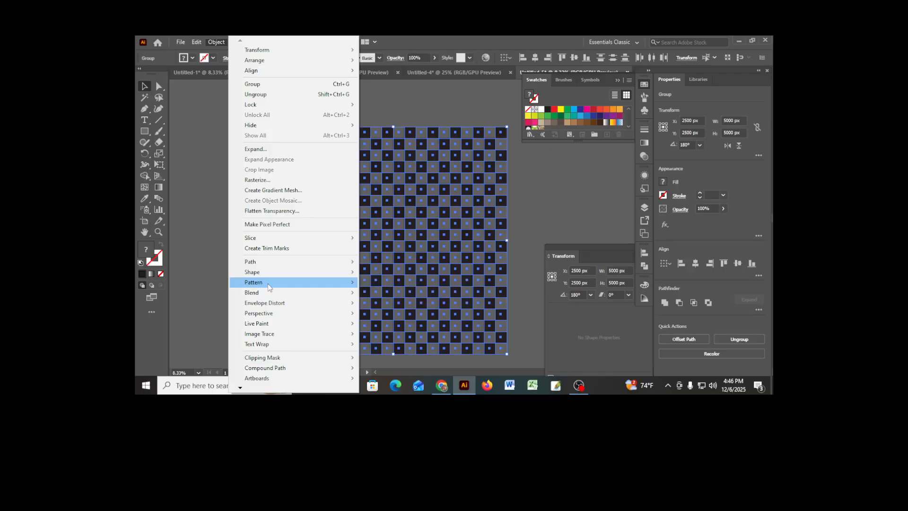
{"action": "mouse_move", "coordinate": [254, 286]}
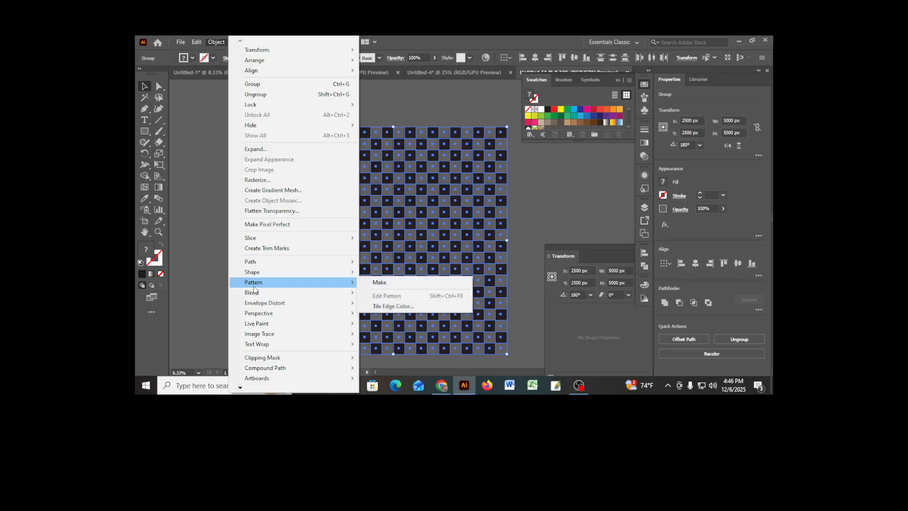
{"action": "left_click", "coordinate": [379, 284]}
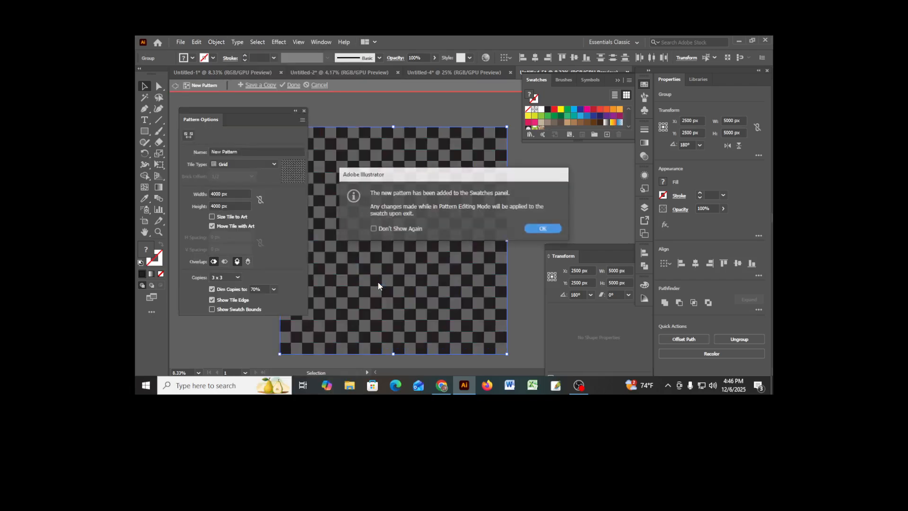
{"action": "left_click", "coordinate": [548, 230]}
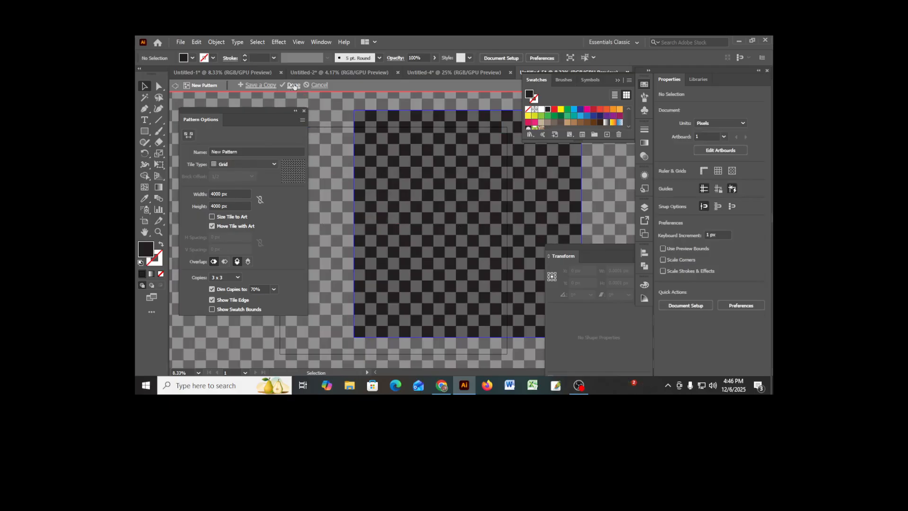
{"action": "left_click", "coordinate": [294, 85]}
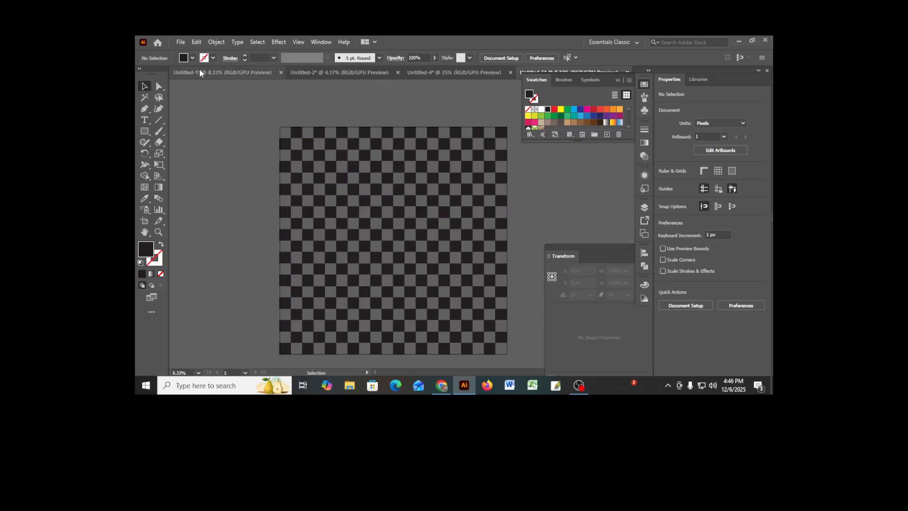
- Choose the New Pattern swatch as the current fill with nothing selected
{"action": "left_click", "coordinate": [192, 58]}
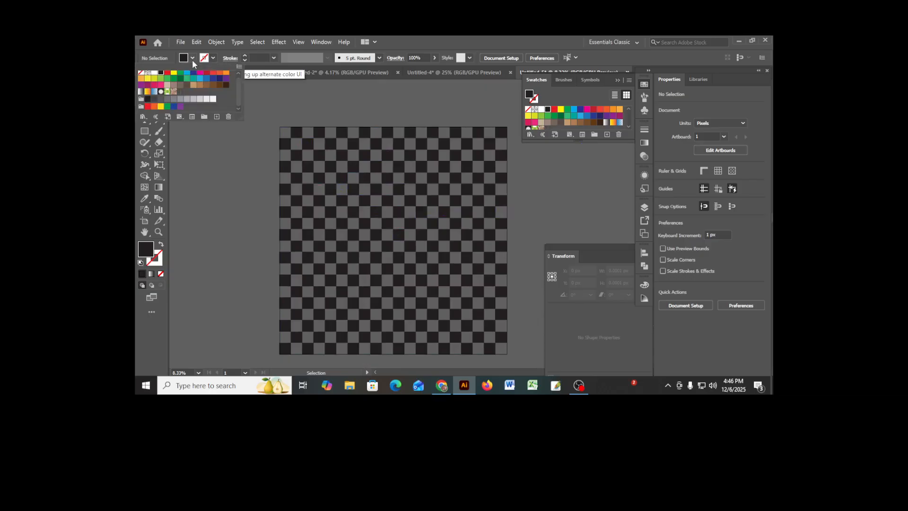
{"action": "left_click", "coordinate": [180, 91]}
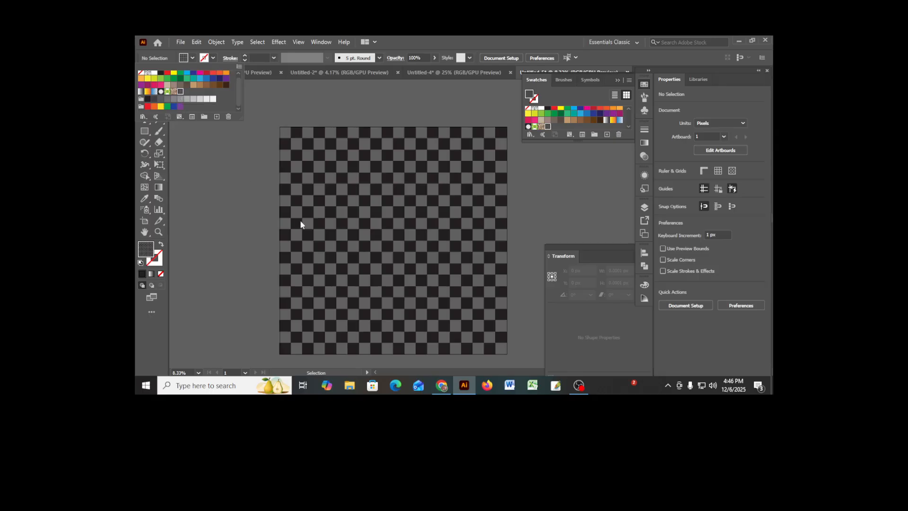
{"action": "left_click", "coordinate": [299, 97]}
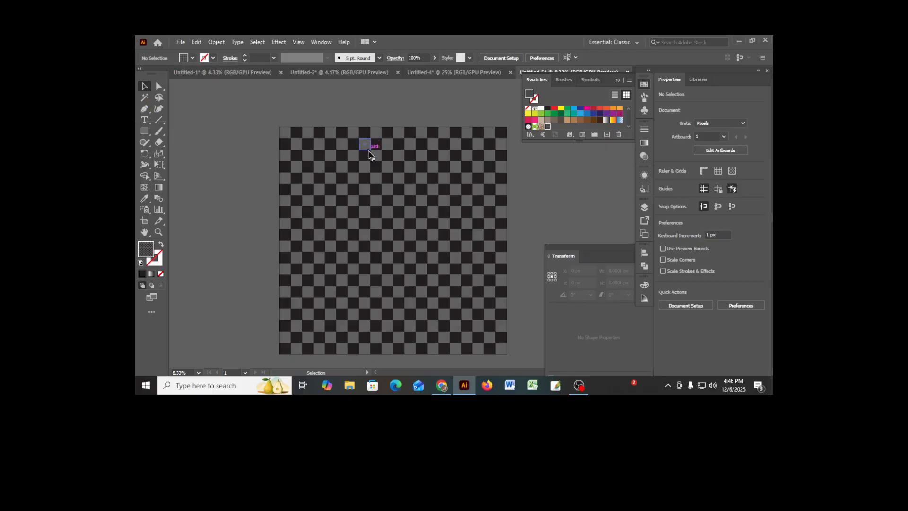
- Move the group of black squares in the even rows about 1625 px right and 125 px down, off the checkerboard
{"action": "left_click_drag", "start_coordinate": [420, 191], "coordinate": [405, 260]}
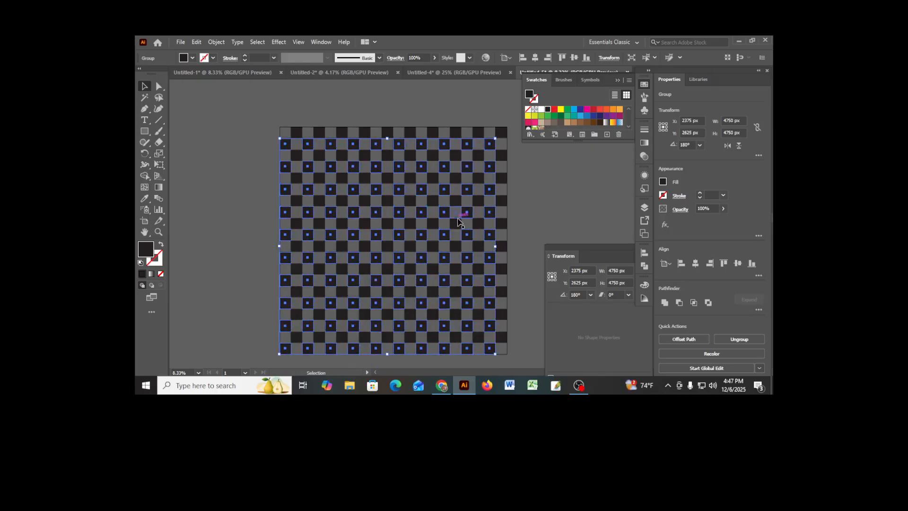
{"action": "left_click", "coordinate": [513, 175]}
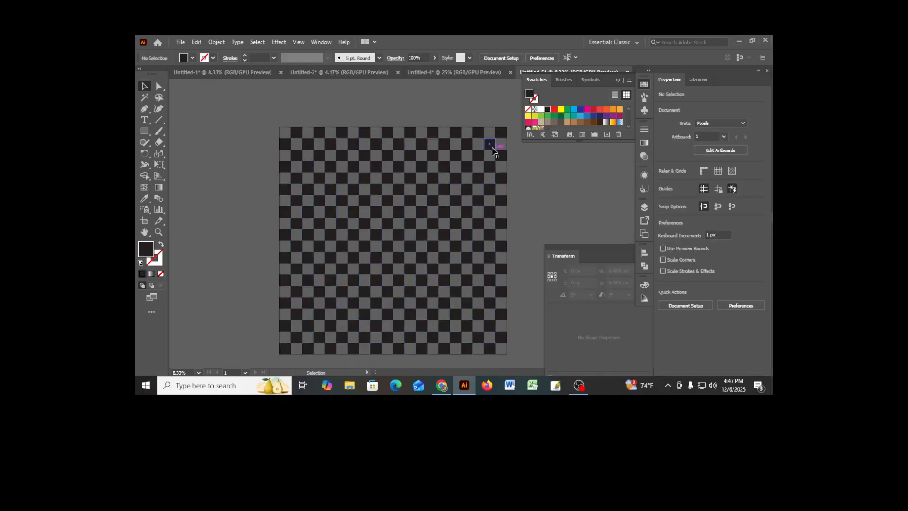
{"action": "left_click_drag", "start_coordinate": [491, 149], "coordinate": [564, 155]}
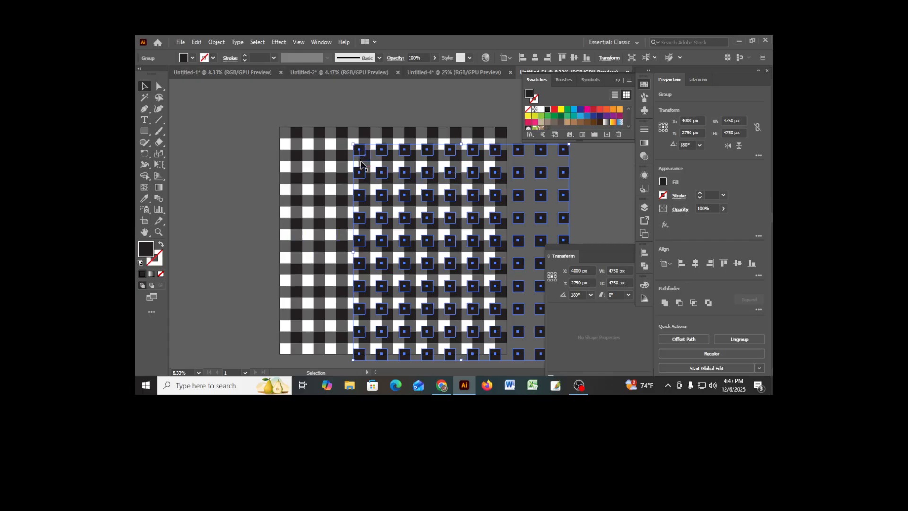
- Recolor the moved group of black squares with a medium blue swatch
{"action": "left_click", "coordinate": [192, 57]}
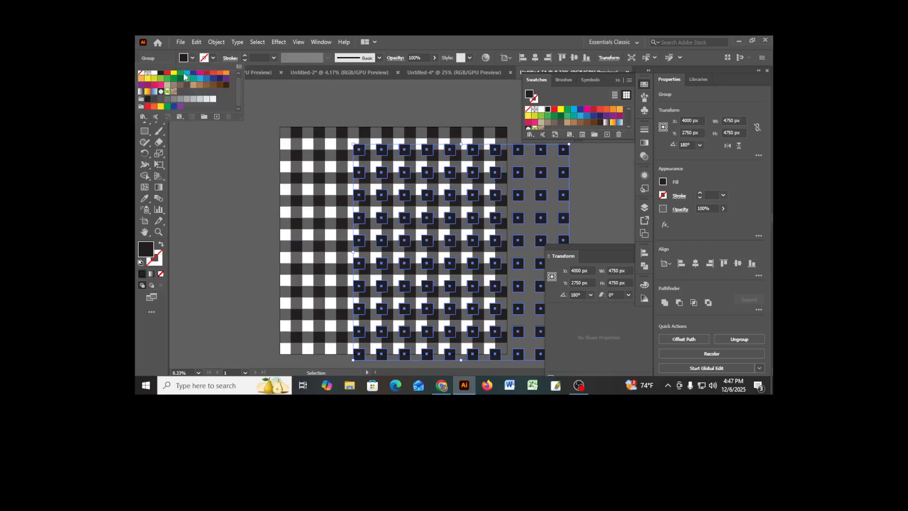
{"action": "left_click", "coordinate": [202, 82]}
{"action": "left_click", "coordinate": [206, 78]}
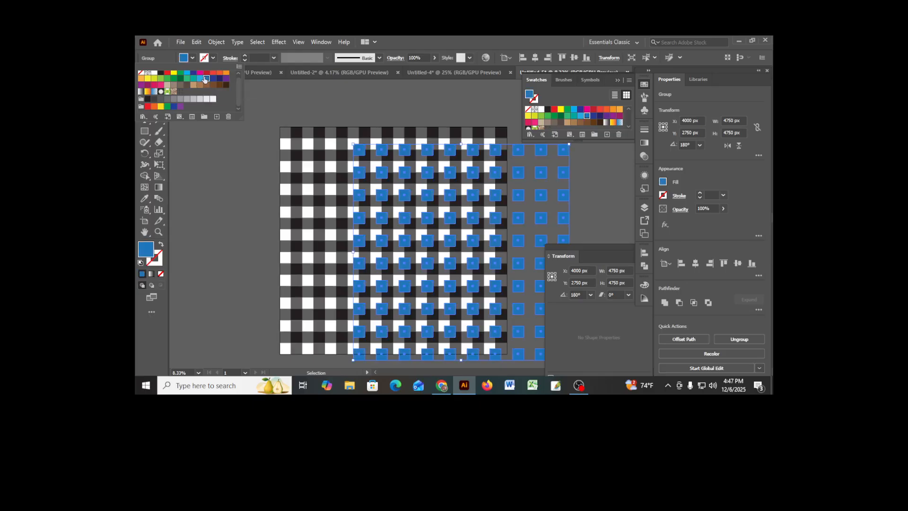
- Recolor the moved group of blue squares with a dark green swatch and finally a bright green swatch
{"action": "left_click", "coordinate": [173, 86]}
{"action": "left_click", "coordinate": [181, 78]}
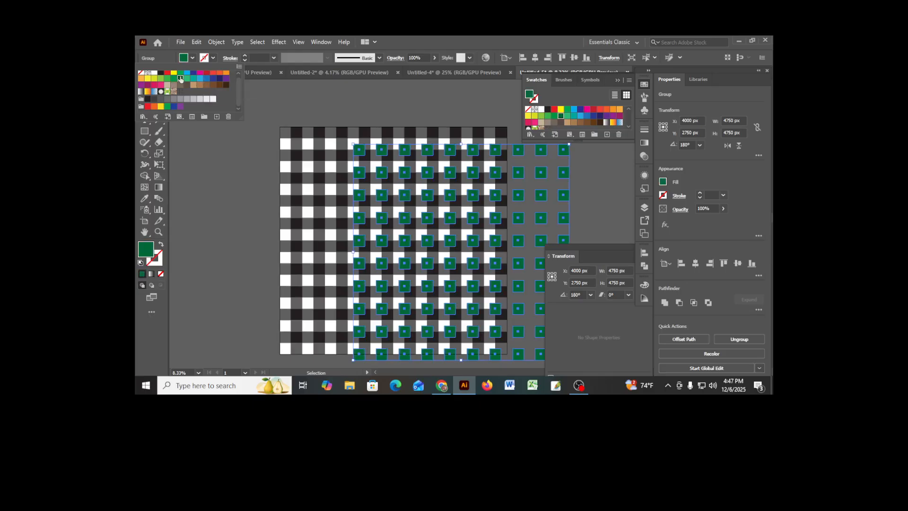
{"action": "left_click", "coordinate": [168, 79]}
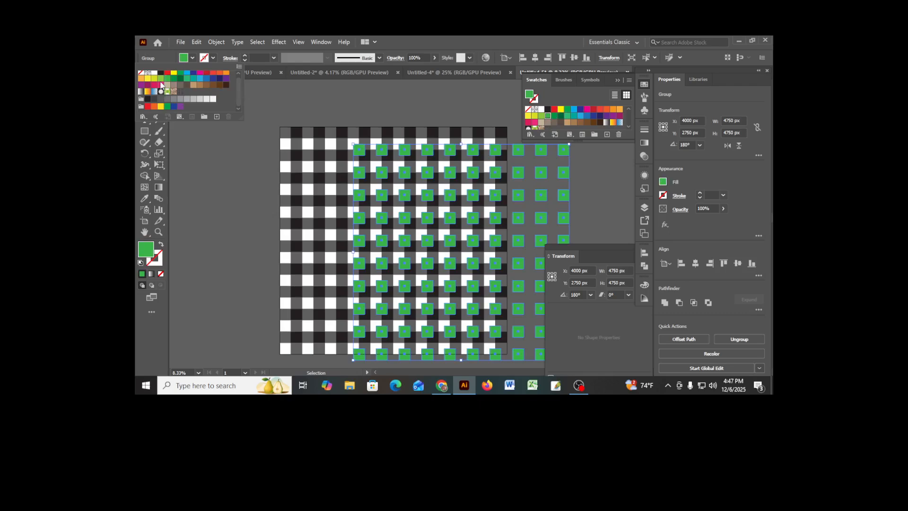
{"action": "left_click", "coordinate": [293, 113]}
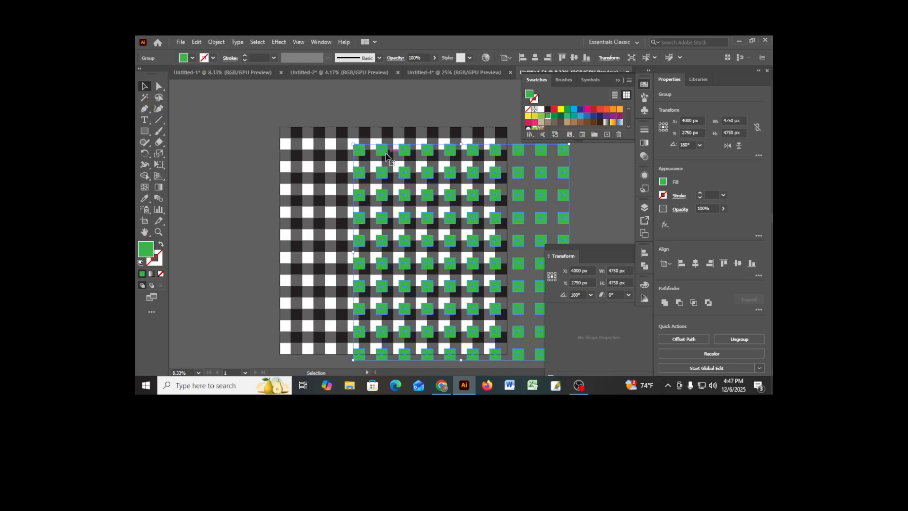
- Undo the recoloring and the move of the square group, and leave nothing selected
{"action": "key", "text": "ctrl+z"}
{"action": "key", "text": "ctrl+z"}
{"action": "key", "text": "ctrl+z"}
{"action": "key", "text": "ctrl+z"}
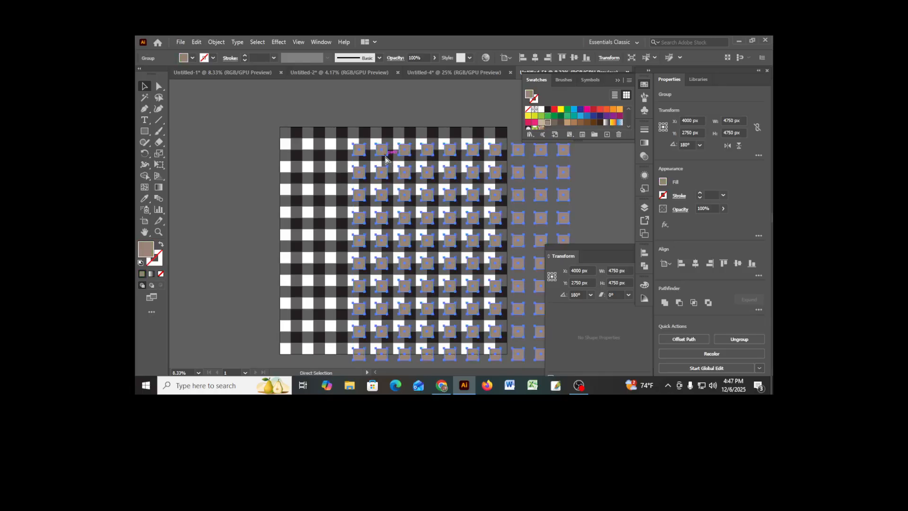
{"action": "key", "text": "ctrl+z"}
{"action": "key", "text": "ctrl+z"}
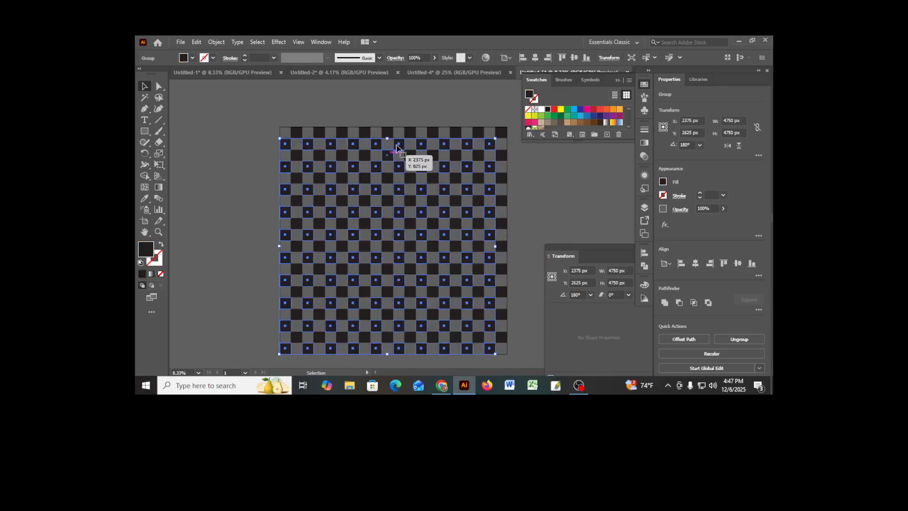
{"action": "left_click", "coordinate": [419, 113]}
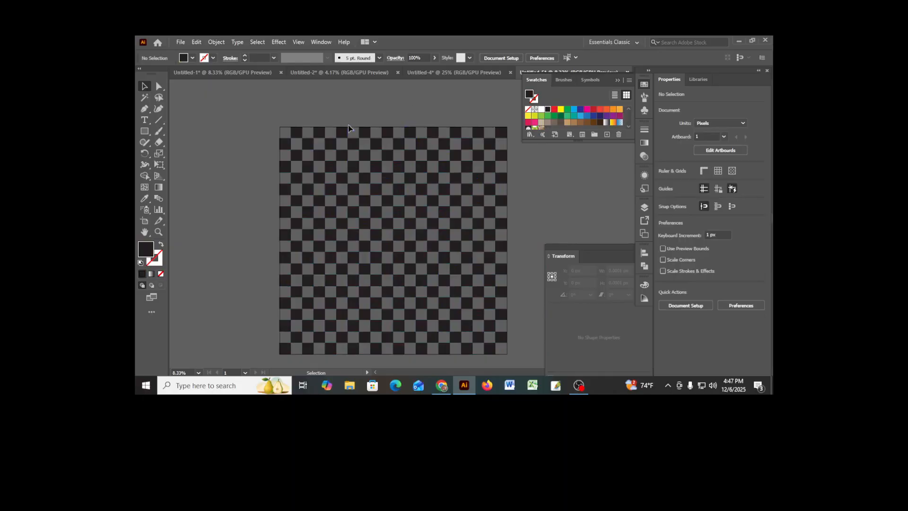
- Draw a rectangle about 5222 by 2469 px above the artboard and fill it with the New Pattern swatch
{"action": "scroll", "coordinate": [408, 206], "scroll_direction": "up", "scroll_amount": 5}
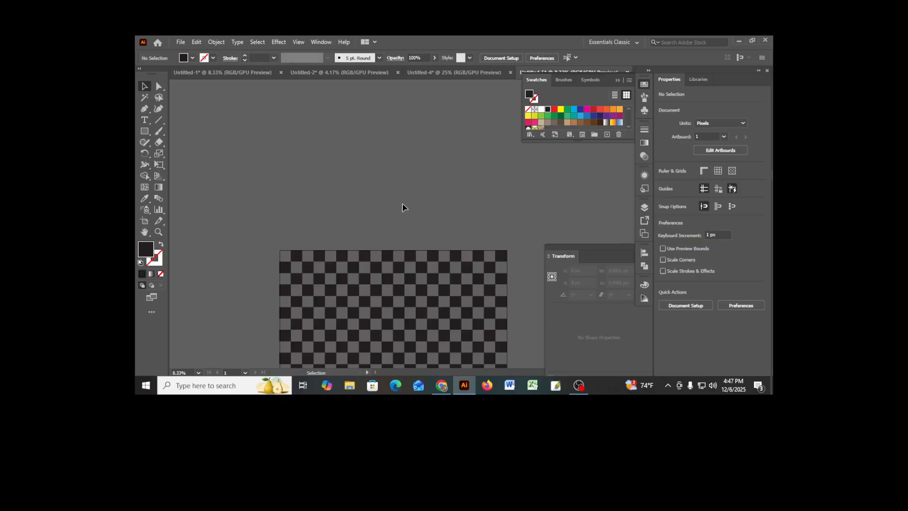
{"action": "left_click", "coordinate": [145, 132]}
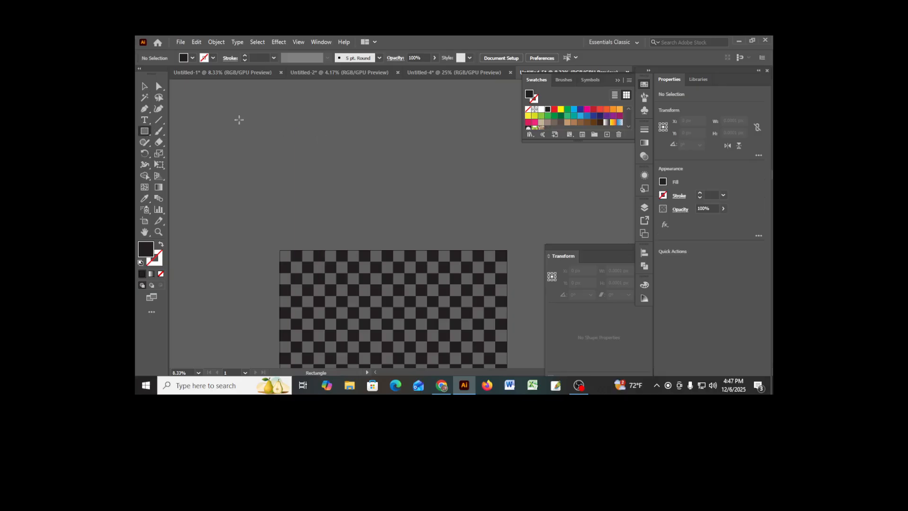
{"action": "mouse_move", "coordinate": [236, 105]}
{"action": "left_mouse_down"}
{"action": "mouse_move", "coordinate": [338, 163]}
{"action": "mouse_move", "coordinate": [474, 218]}
{"action": "left_mouse_up"}
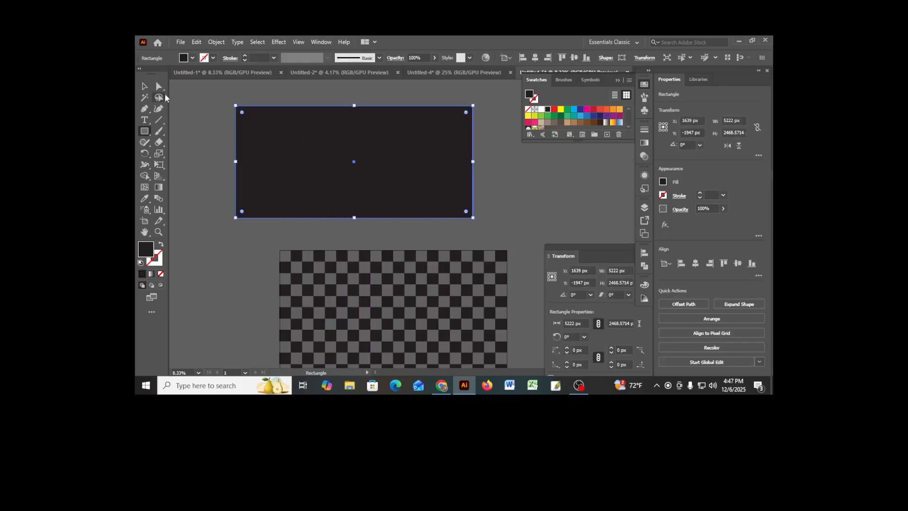
{"action": "left_click", "coordinate": [192, 59]}
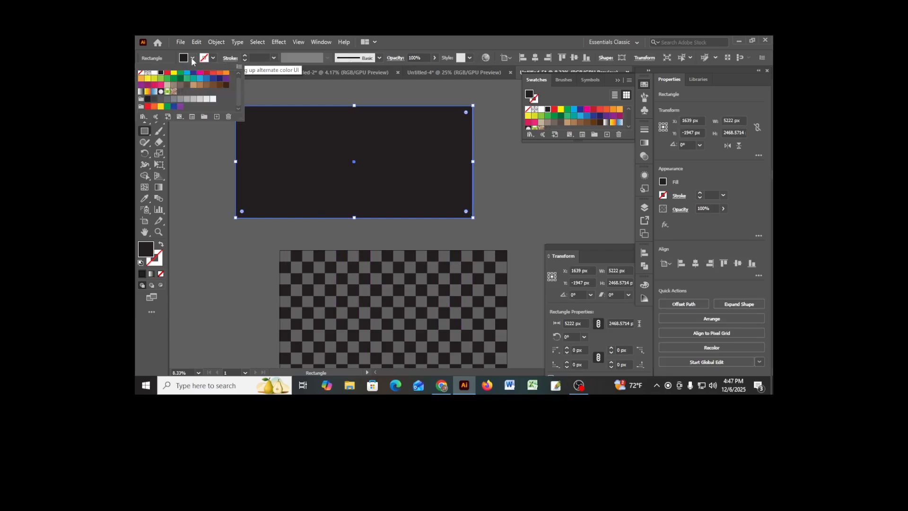
{"action": "left_click", "coordinate": [181, 92]}
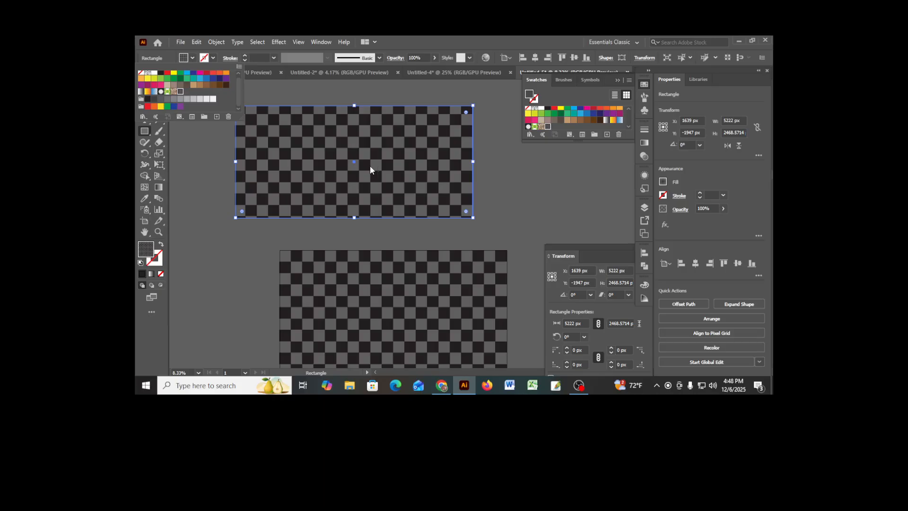
{"action": "left_click", "coordinate": [348, 87]}
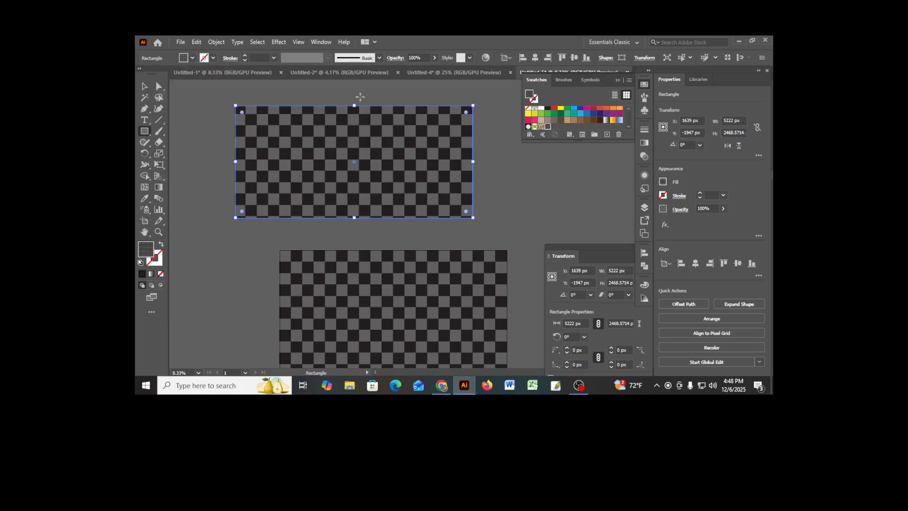
- Create a new 2800 x 1500 px document from the recent custom preset, in RGB color at 300 ppi
{"action": "left_click", "coordinate": [159, 86]}
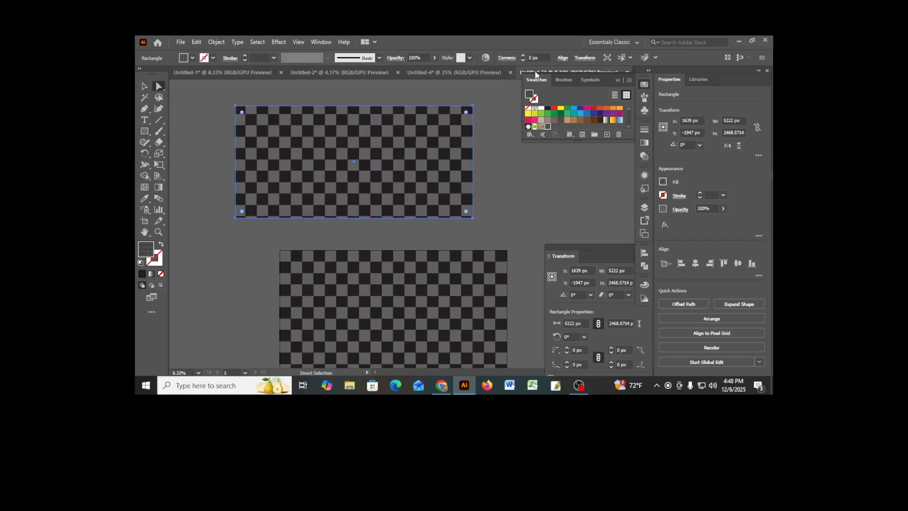
{"action": "left_click", "coordinate": [180, 44]}
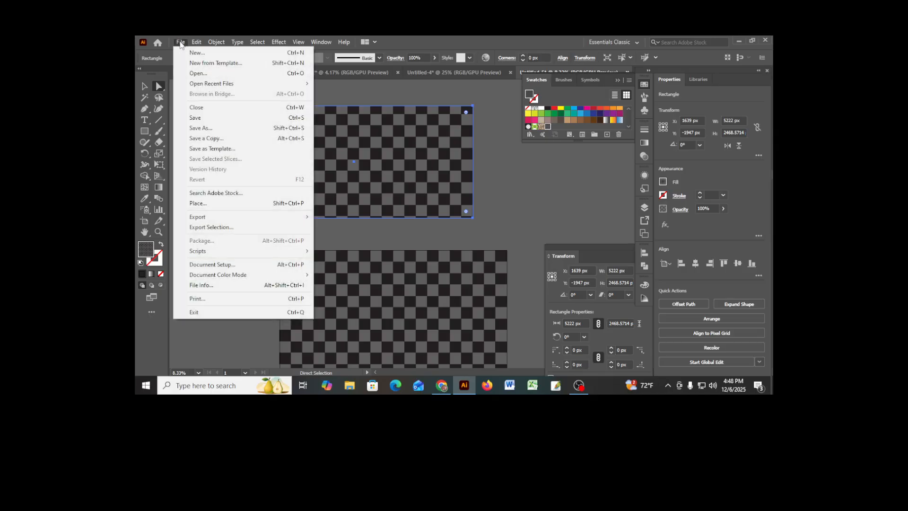
{"action": "left_click", "coordinate": [197, 54]}
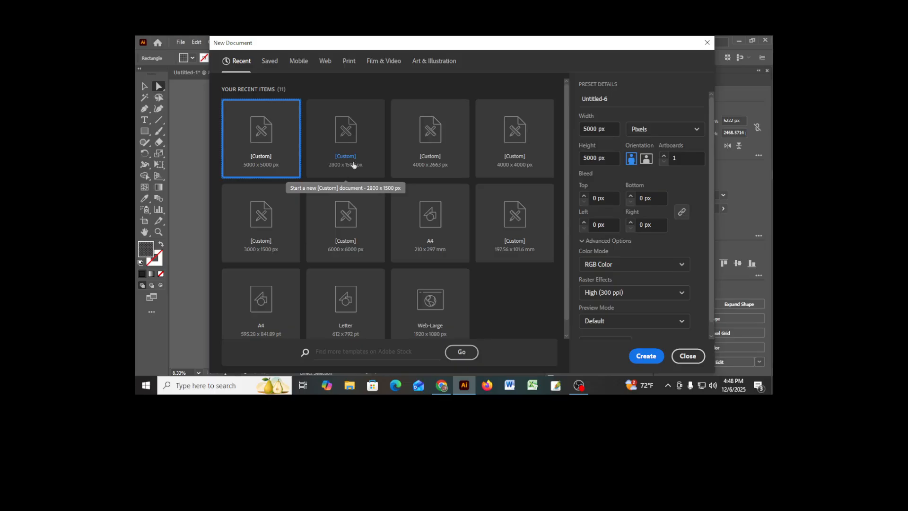
{"action": "left_click", "coordinate": [352, 147]}
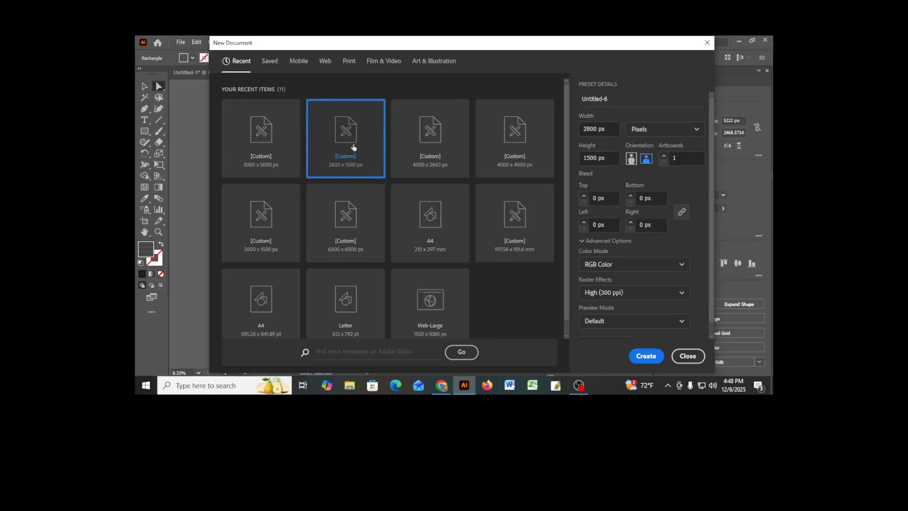
{"action": "left_click", "coordinate": [646, 355]}
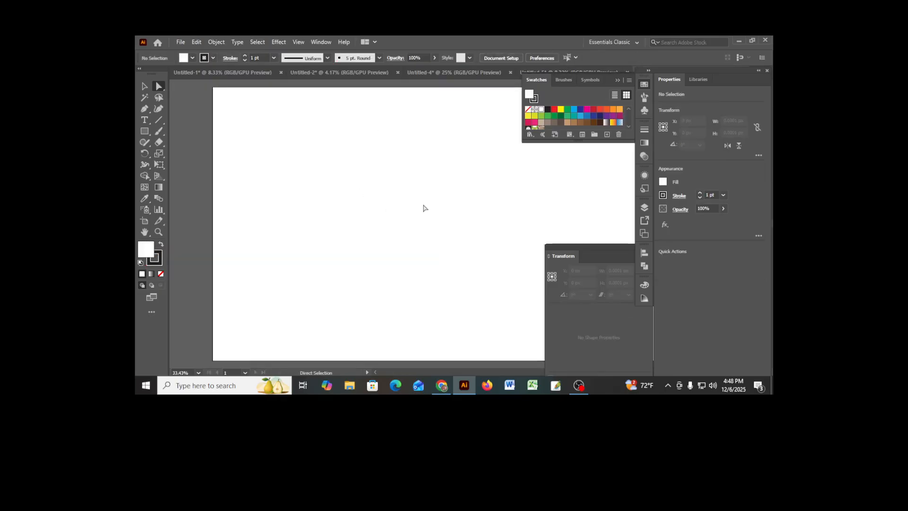
{"action": "scroll", "coordinate": [422, 209], "scroll_direction": "down", "scroll_amount": 2}
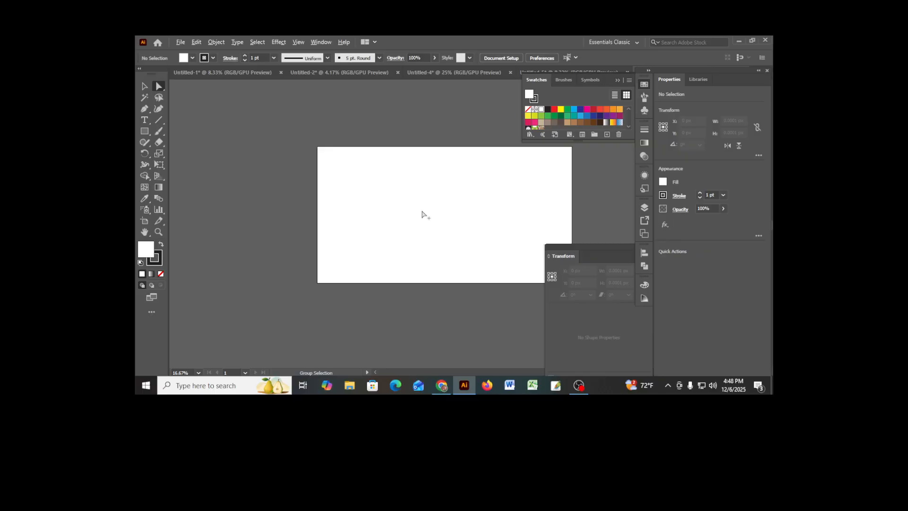
{"action": "left_click_drag", "start_coordinate": [473, 214], "coordinate": [399, 207]}
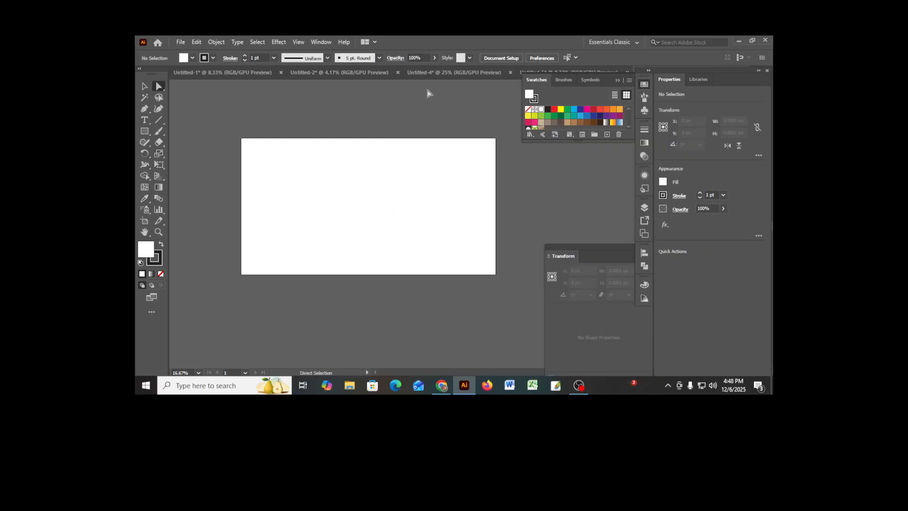
- Copy the pattern-filled rectangle from Untitled-5 into the new Untitled-6 document and deselect it
{"action": "left_click", "coordinate": [534, 74]}
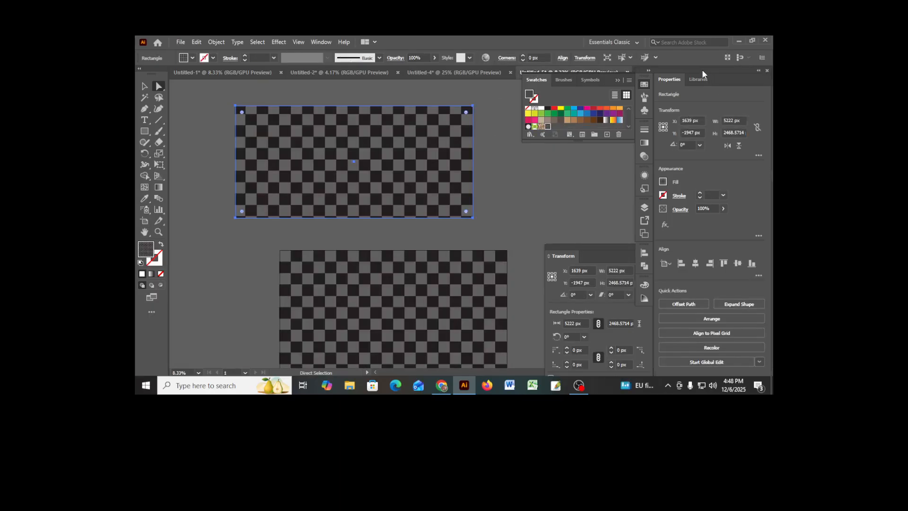
{"action": "left_click_drag", "start_coordinate": [702, 69], "coordinate": [704, 93]}
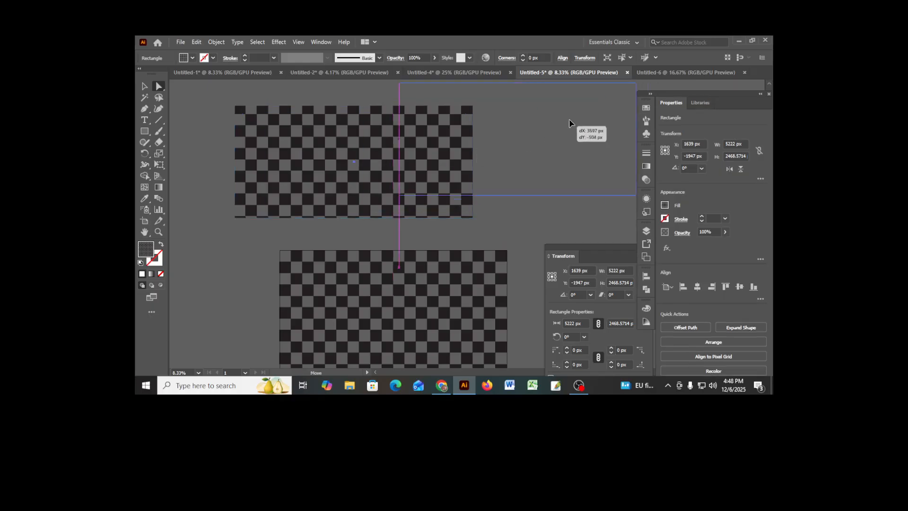
{"action": "left_click", "coordinate": [650, 73]}
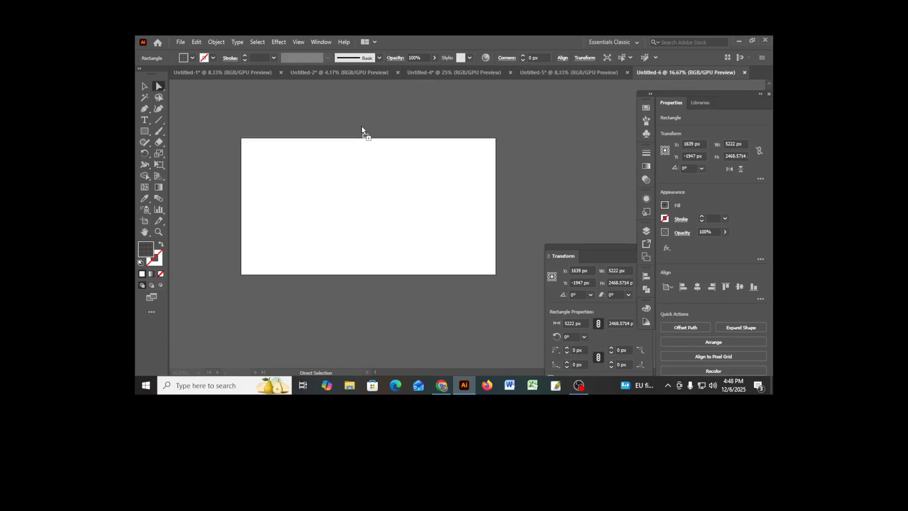
{"action": "key", "text": "ctrl+v"}
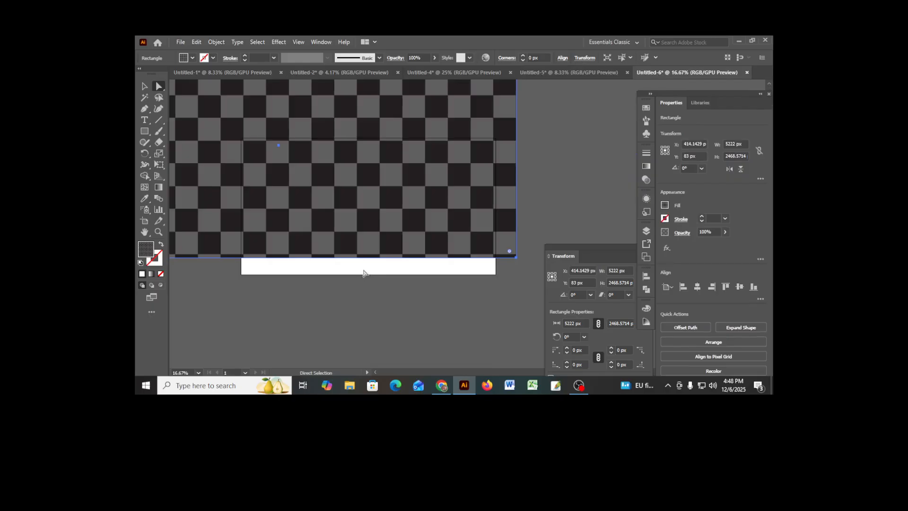
{"action": "left_click", "coordinate": [389, 297]}
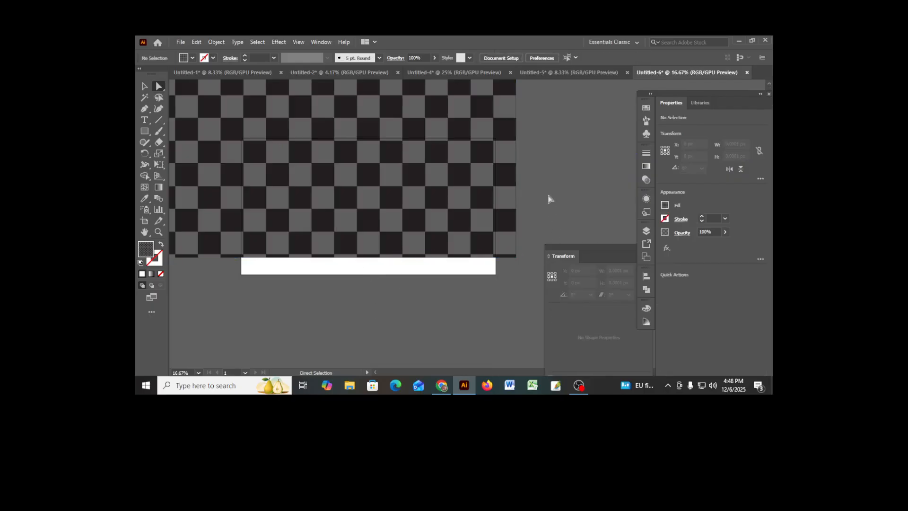
- Move the copied checkered rectangle up over the artboard and scale it proportionally to about 3079 by 1455 px, clear of the artboard
{"action": "left_click_drag", "start_coordinate": [542, 171], "coordinate": [551, 208]}
{"action": "left_click_drag", "start_coordinate": [552, 147], "coordinate": [587, 268]}
{"action": "left_click_drag", "start_coordinate": [419, 237], "coordinate": [451, 180]}
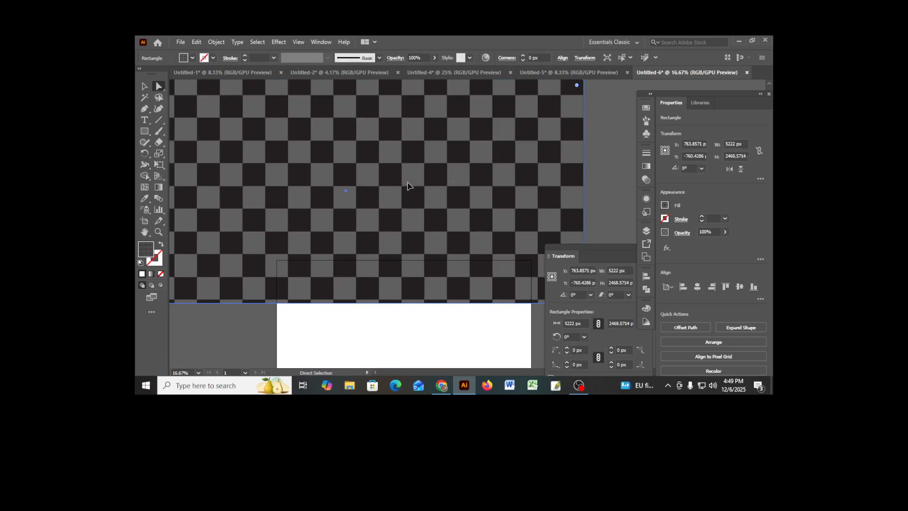
{"action": "left_click_drag", "start_coordinate": [410, 187], "coordinate": [485, 181]}
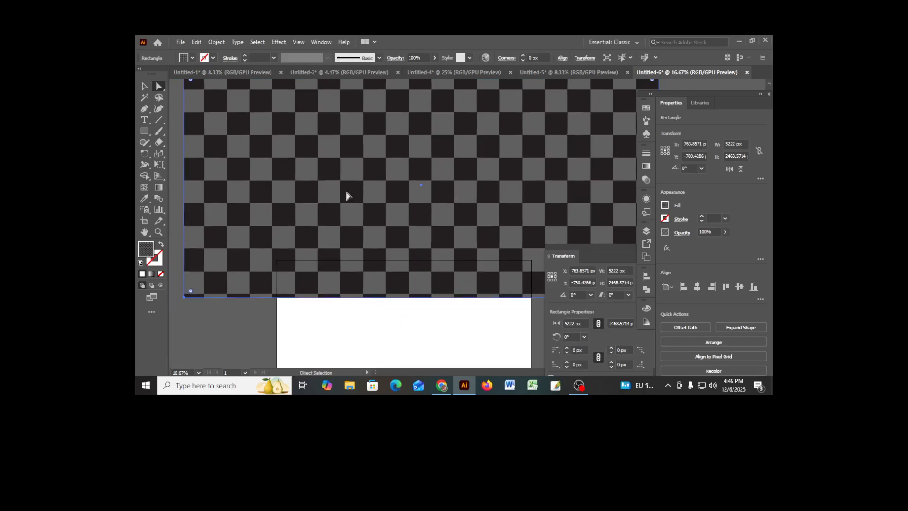
{"action": "left_click", "coordinate": [144, 87]}
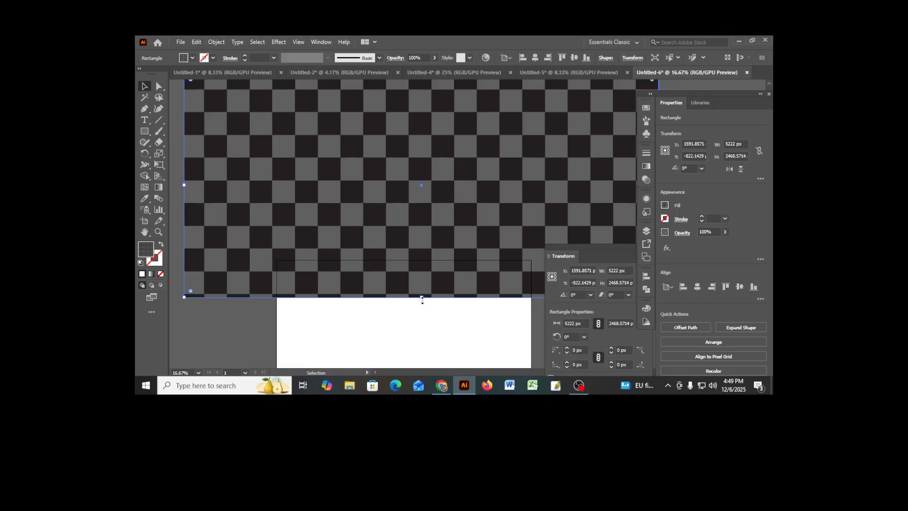
{"action": "left_click_drag", "start_coordinate": [422, 299], "coordinate": [406, 207]}
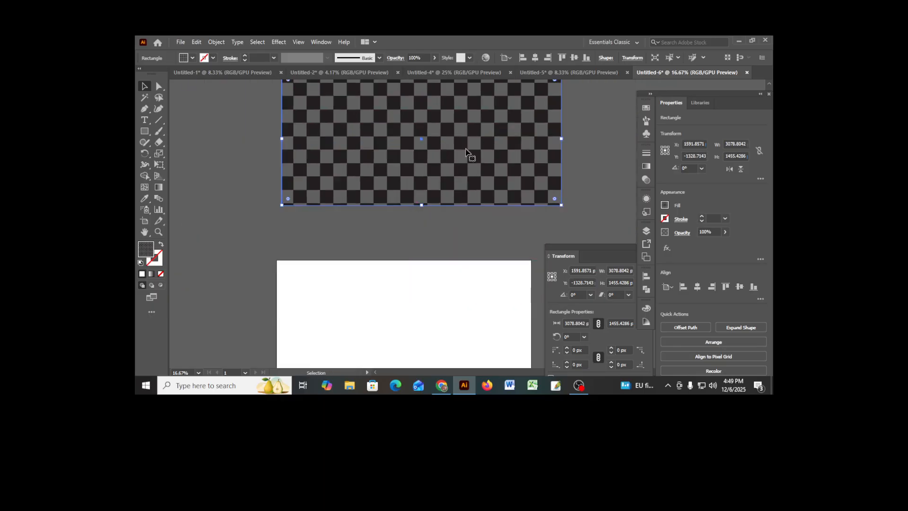
{"action": "left_click_drag", "start_coordinate": [470, 154], "coordinate": [448, 177]}
{"action": "scroll", "coordinate": [429, 265], "scroll_direction": "down", "scroll_amount": 2}
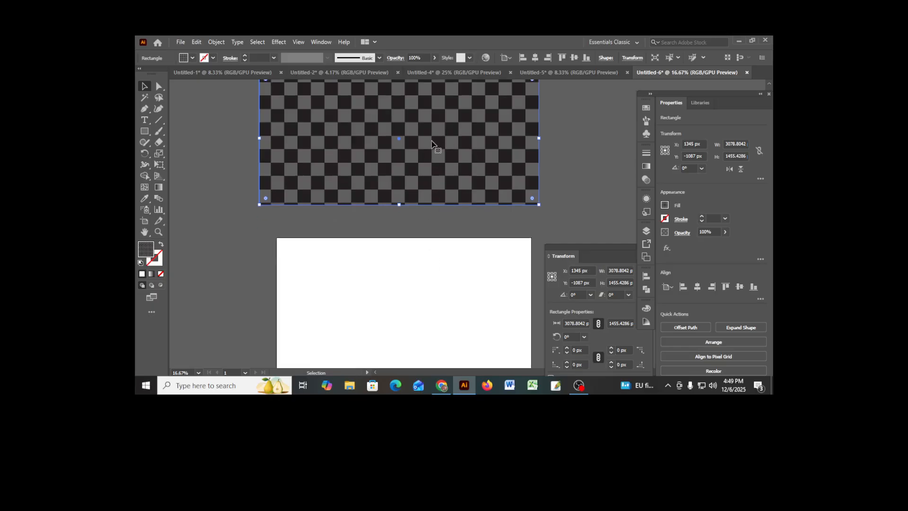
- Scale the checkered rectangle down proportionally to about 1936 by 915 px and place it just above the artboard, deselected
{"action": "left_click", "coordinate": [401, 207], "text": "shift"}
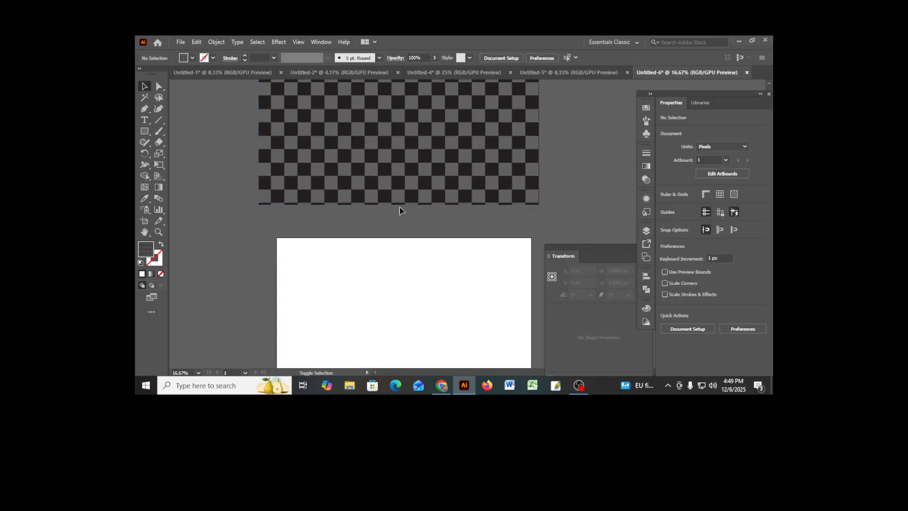
{"action": "left_click", "coordinate": [400, 206]}
{"action": "left_click_drag", "start_coordinate": [400, 207], "coordinate": [409, 157]}
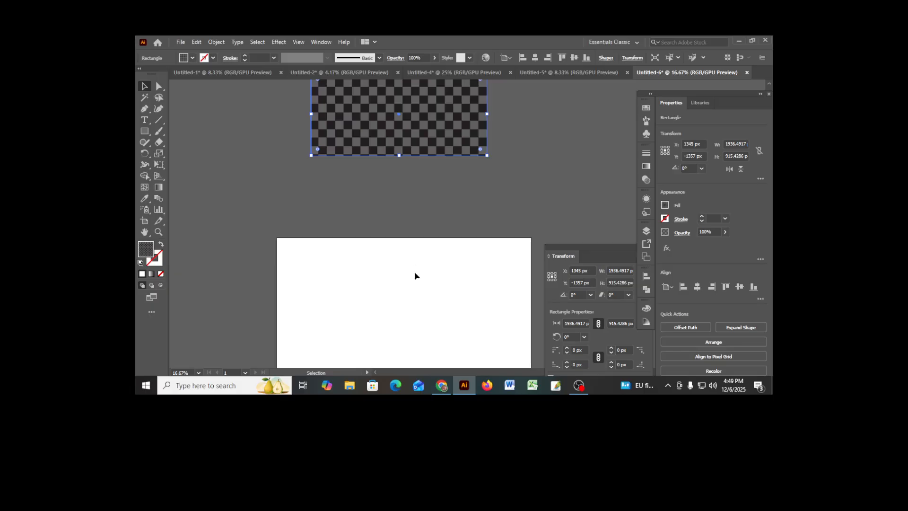
{"action": "left_click_drag", "start_coordinate": [415, 278], "coordinate": [407, 218]}
{"action": "left_click_drag", "start_coordinate": [392, 91], "coordinate": [391, 148]}
{"action": "left_click_drag", "start_coordinate": [385, 103], "coordinate": [384, 116]}
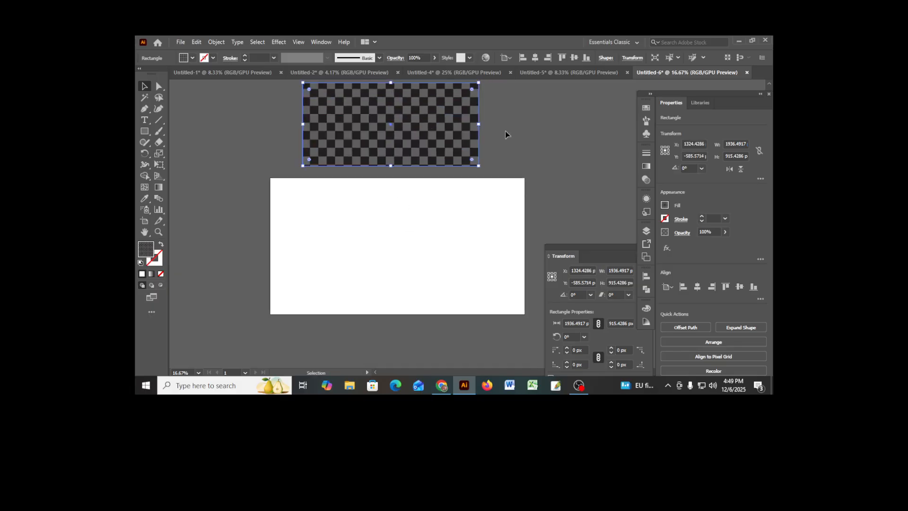
{"action": "left_click", "coordinate": [527, 142]}
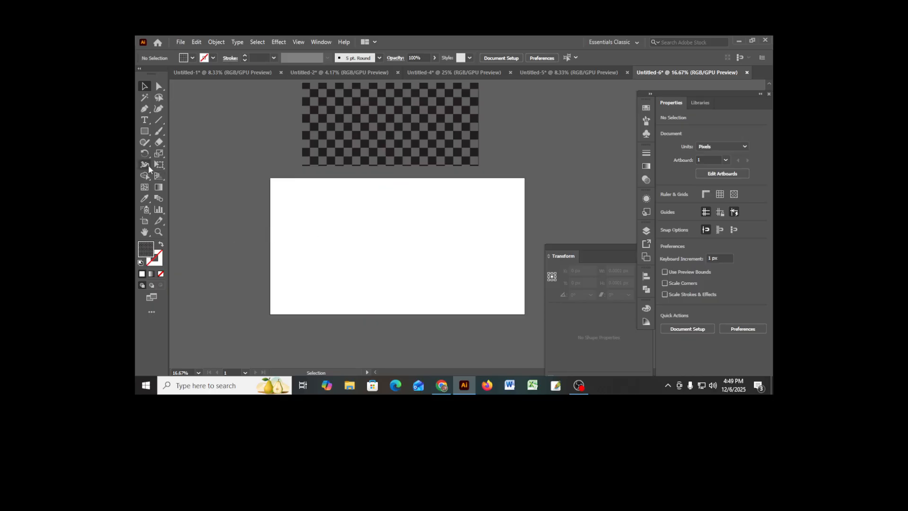
- Create a 2800 x 1500 px rectangle with the checkered fill and centre it horizontally and vertically on the artboard
{"action": "left_click", "coordinate": [144, 131]}
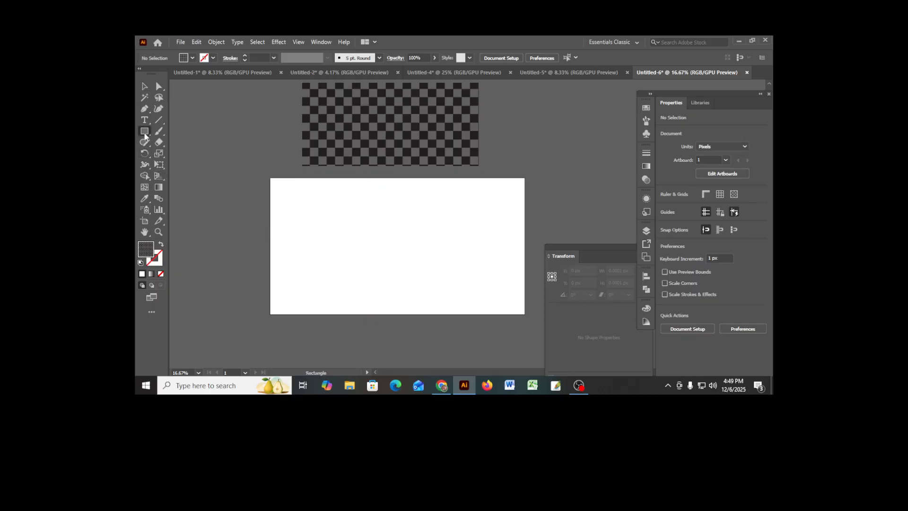
{"action": "left_click", "coordinate": [364, 245]}
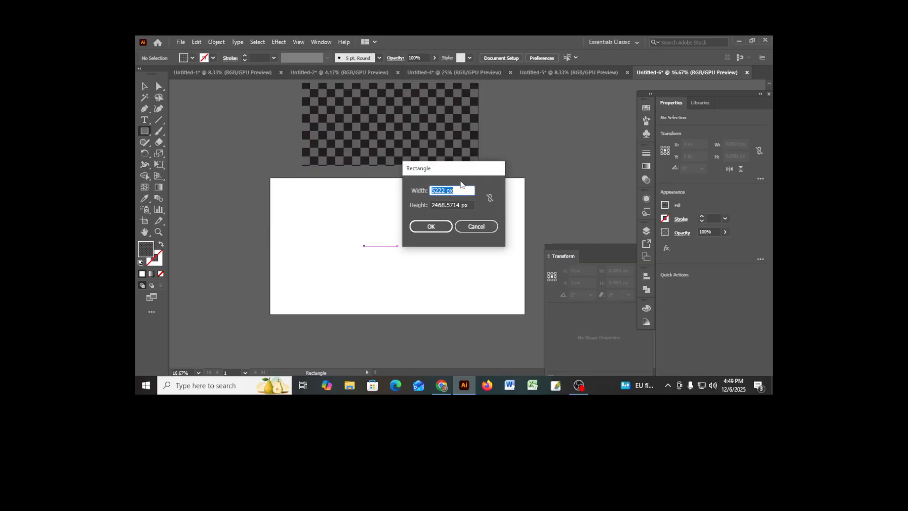
{"action": "type", "text": "2800"}
{"action": "key", "text": "Tab"}
{"action": "type", "text": "1"}
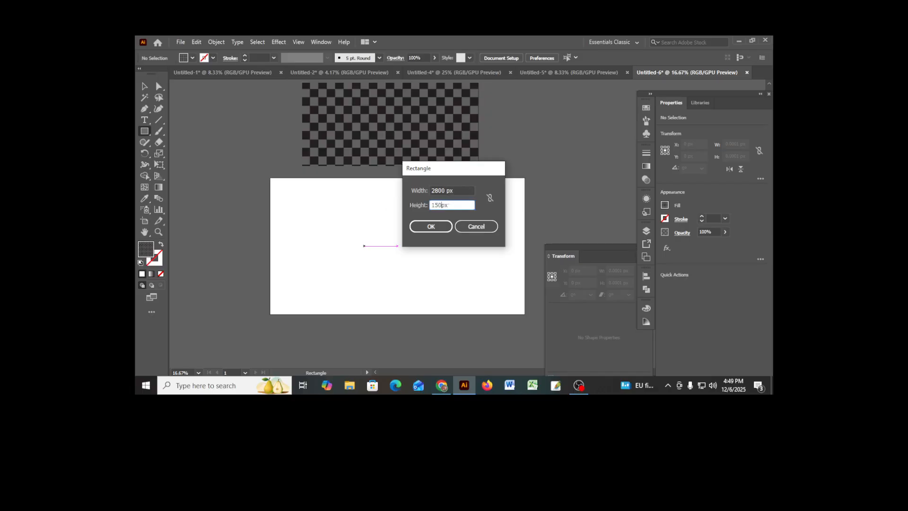
{"action": "type", "text": "500 px"}
{"action": "key", "text": "Return"}
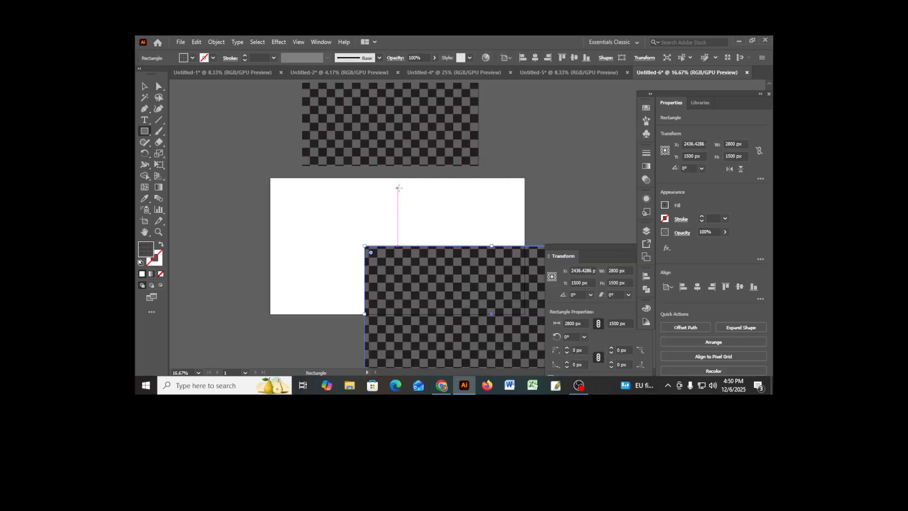
{"action": "left_click", "coordinate": [697, 287]}
{"action": "left_click", "coordinate": [735, 287]}
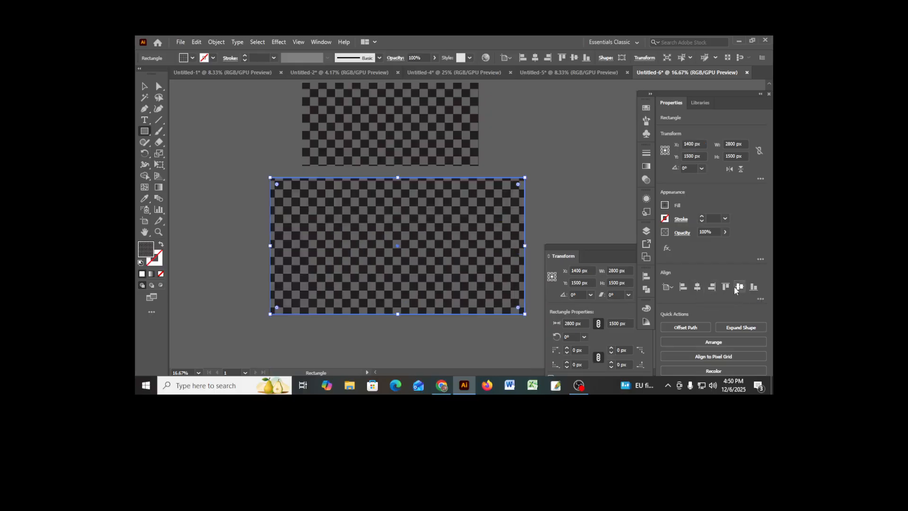
- Delete the smaller checkered rectangle above the artboard, leaving only the one that covers it
{"action": "left_click", "coordinate": [145, 86]}
{"action": "left_click", "coordinate": [227, 183]}
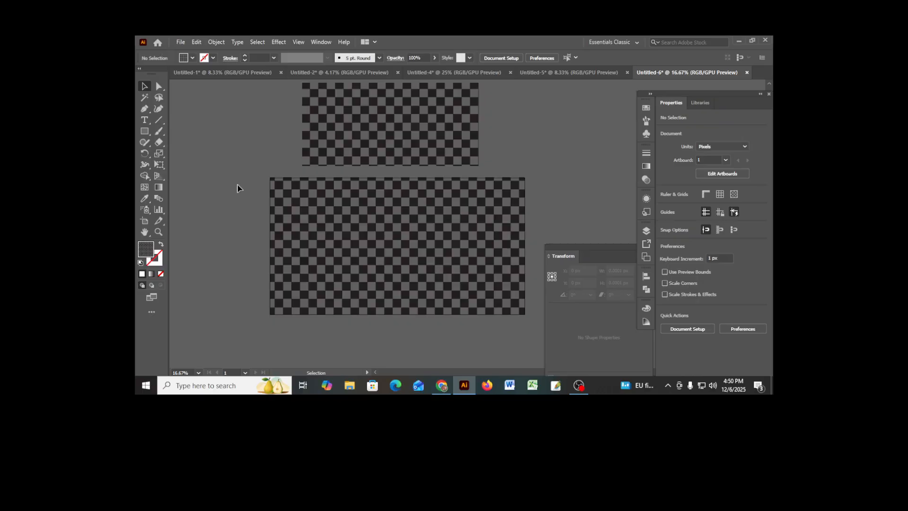
{"action": "left_click", "coordinate": [379, 127]}
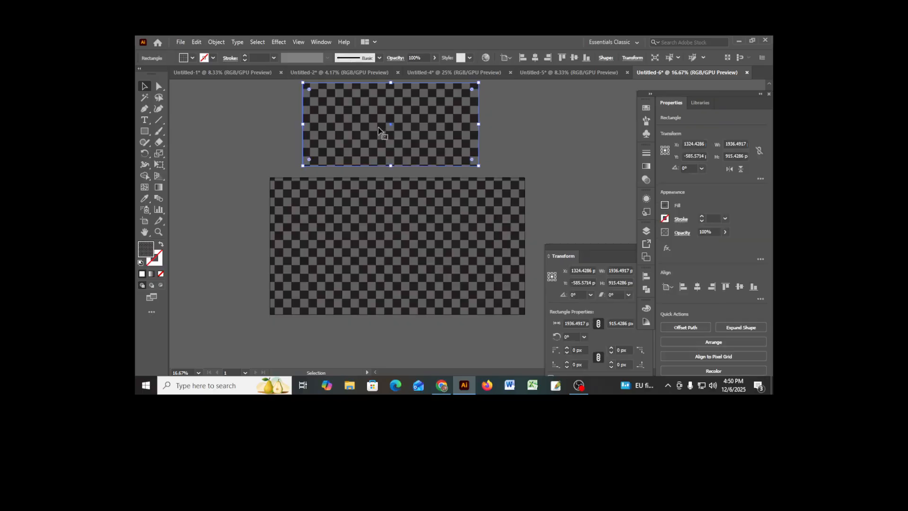
{"action": "key", "text": "Delete"}
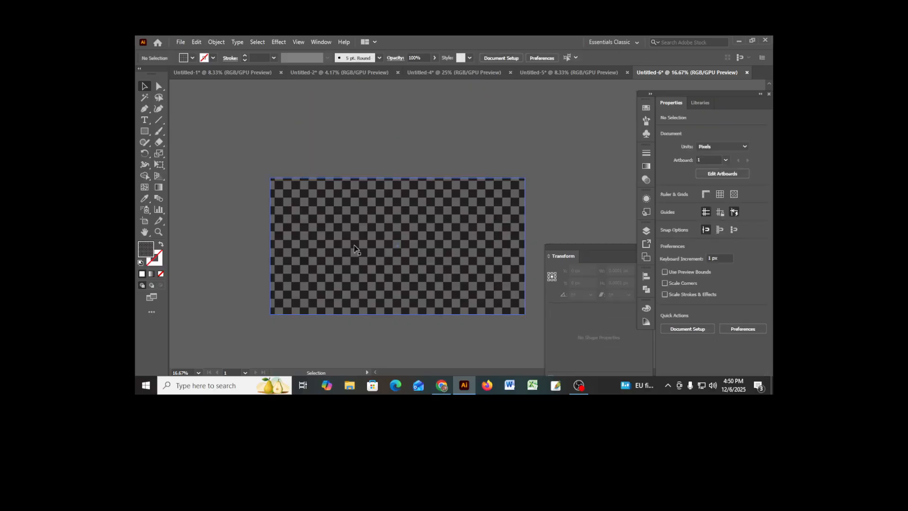
{"action": "left_click", "coordinate": [464, 292]}
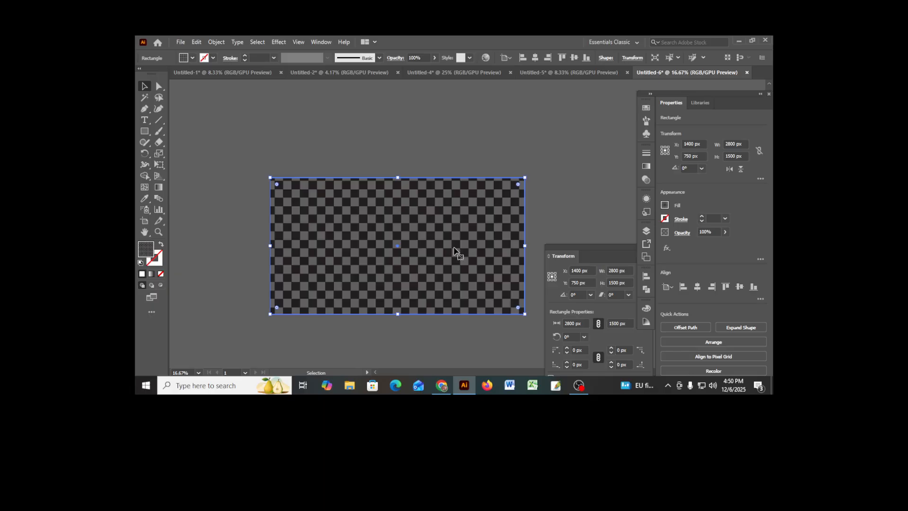
{"action": "left_click_drag", "start_coordinate": [456, 253], "coordinate": [462, 200]}
{"action": "left_click", "coordinate": [568, 171]}
{"action": "left_click_drag", "start_coordinate": [462, 159], "coordinate": [450, 194]}
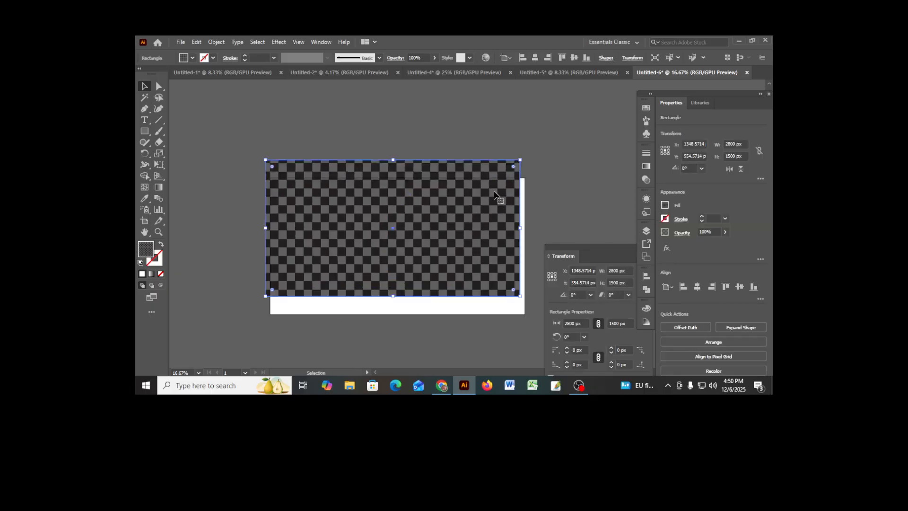
{"action": "key", "text": "a"}
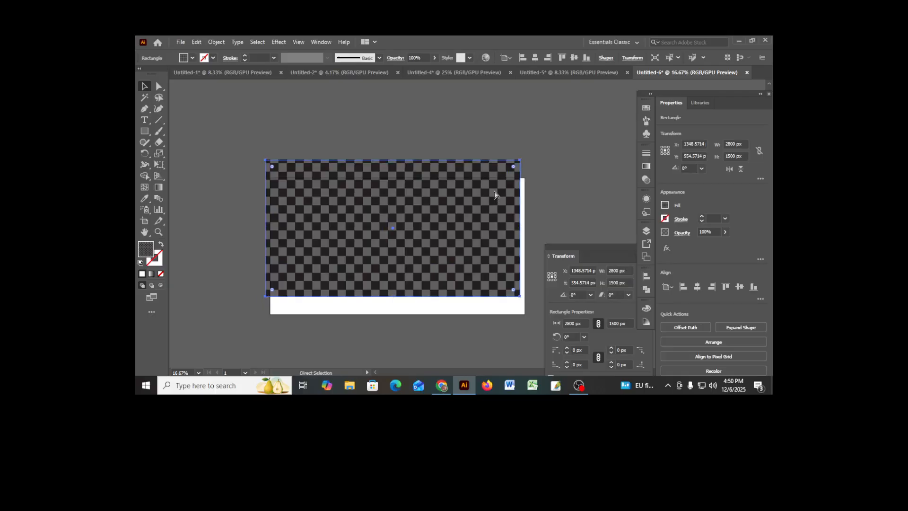
{"action": "key", "text": "ctrl+s"}
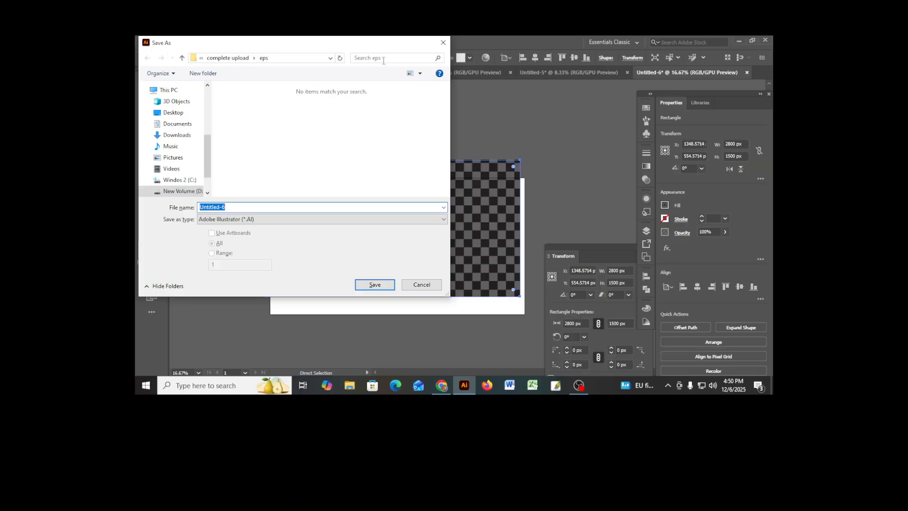
{"action": "left_click", "coordinate": [444, 43]}
{"action": "key", "text": "v"}
{"action": "key", "text": "a"}
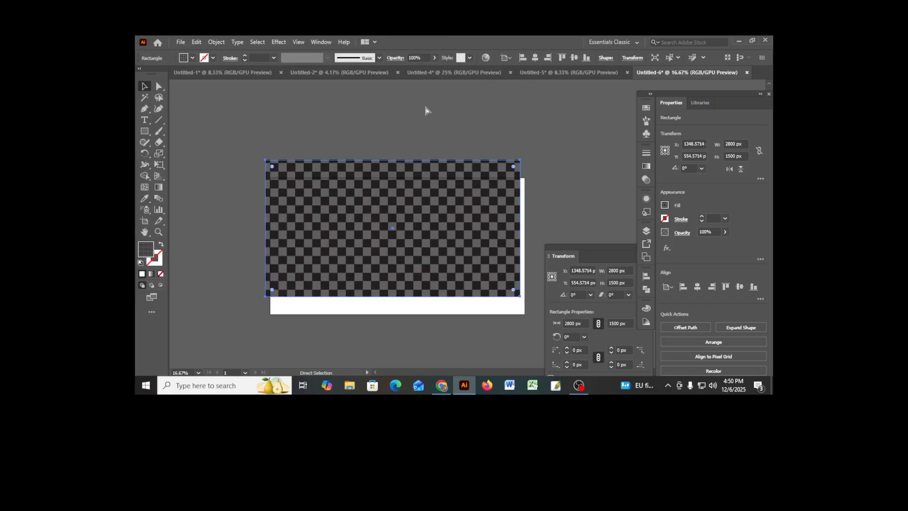
{"action": "key", "text": "ctrl+z"}
{"action": "key", "text": "ctrl+z"}
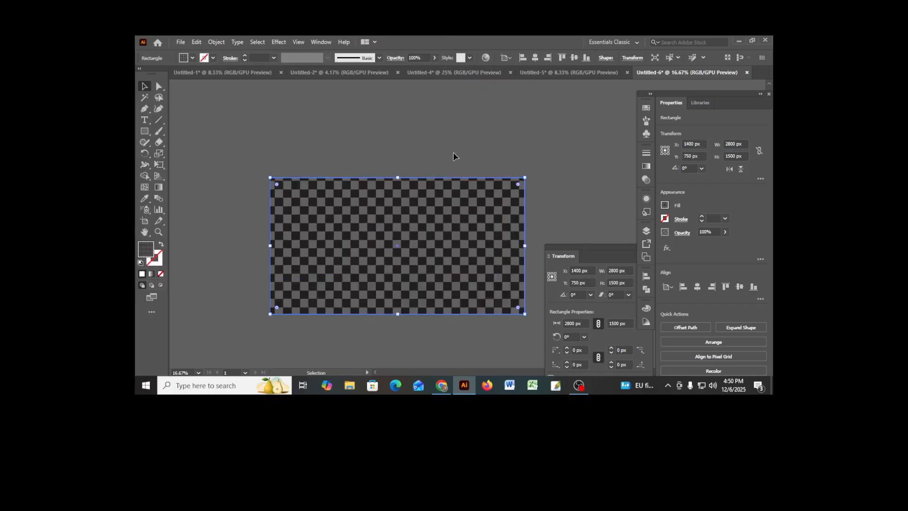
{"action": "left_click", "coordinate": [470, 120]}
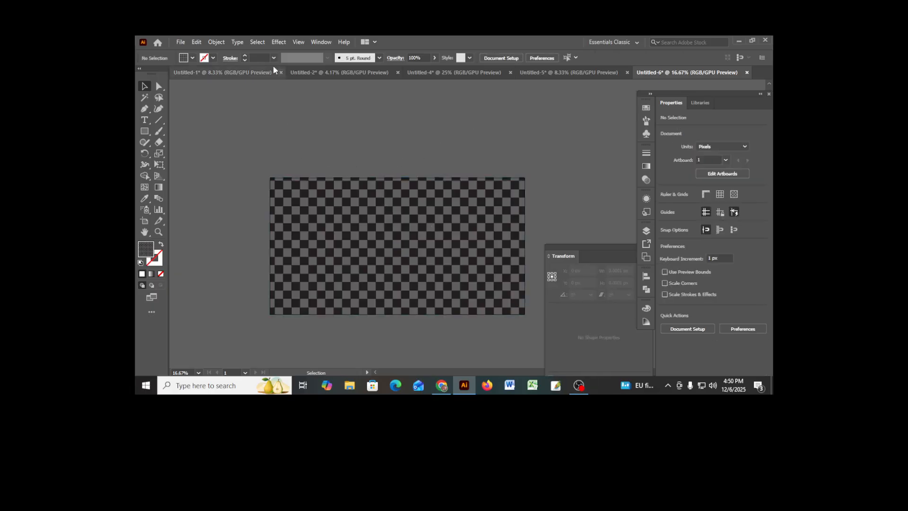
- Start saving the document under a new name, with the Illustrator EPS format and the file name pattern
{"action": "left_click", "coordinate": [180, 42]}
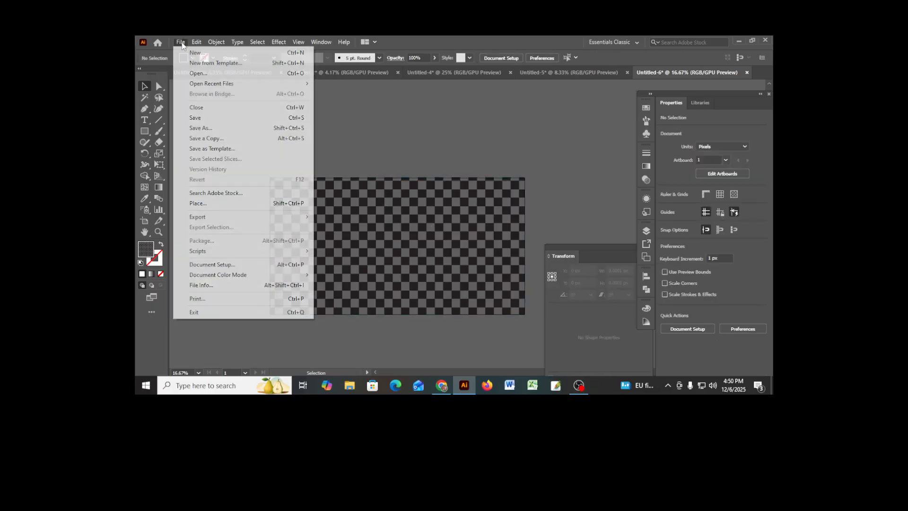
{"action": "left_click", "coordinate": [218, 128]}
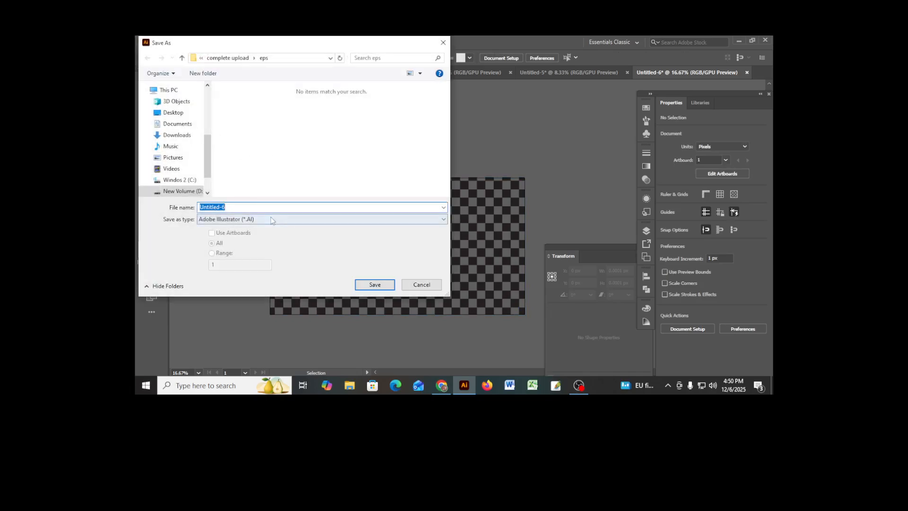
{"action": "left_click", "coordinate": [256, 219]}
{"action": "left_click", "coordinate": [255, 242]}
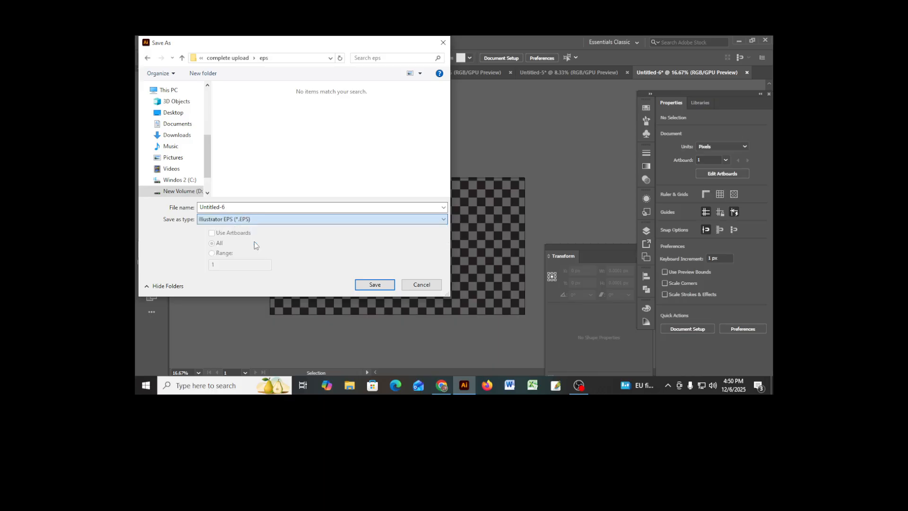
{"action": "left_click", "coordinate": [253, 209]}
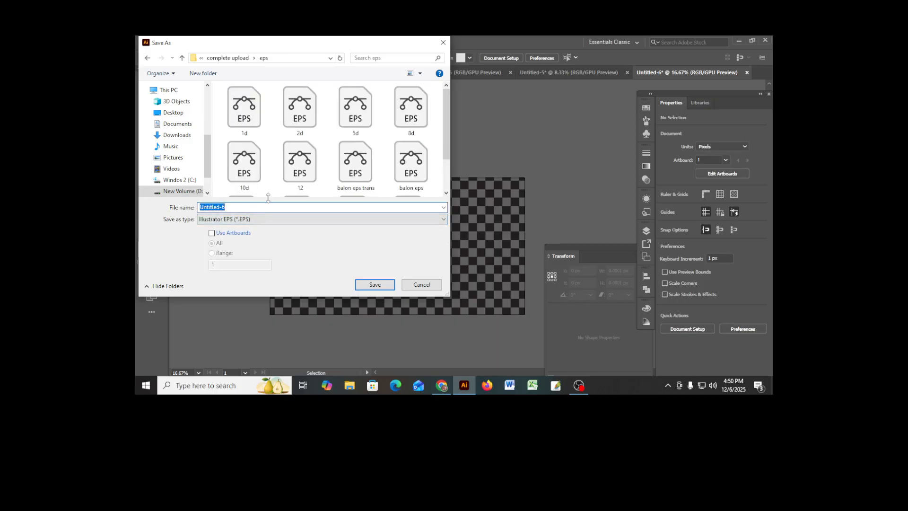
{"action": "type", "text": "patt ern"}
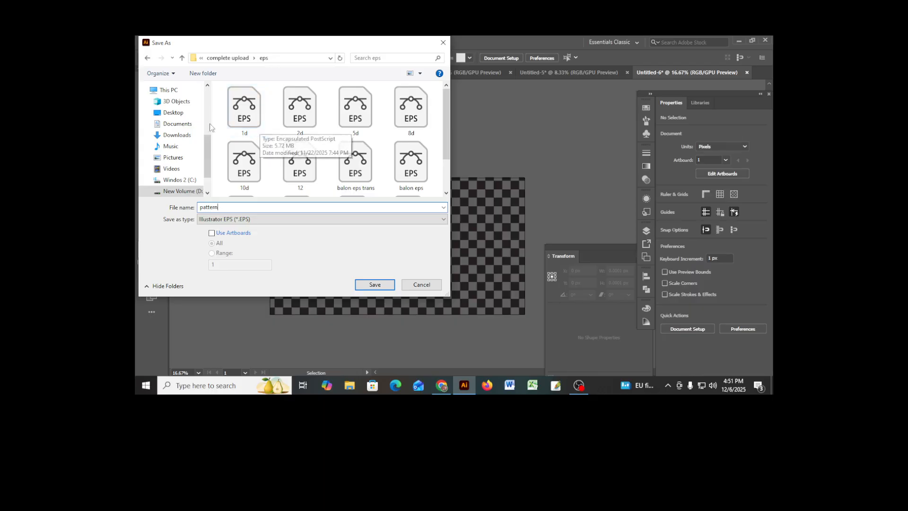
- Save the EPS file into the "Ready for upload adb stock" folder inside NOV25Adob.stok on drive D
{"action": "scroll", "coordinate": [179, 149], "scroll_direction": "down", "scroll_amount": 1}
{"action": "left_click", "coordinate": [180, 155]}
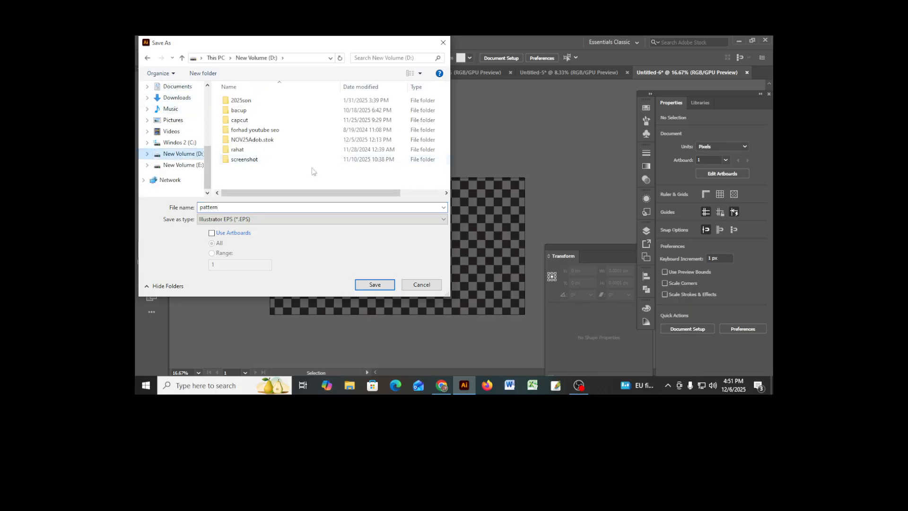
{"action": "double_click", "coordinate": [251, 143]}
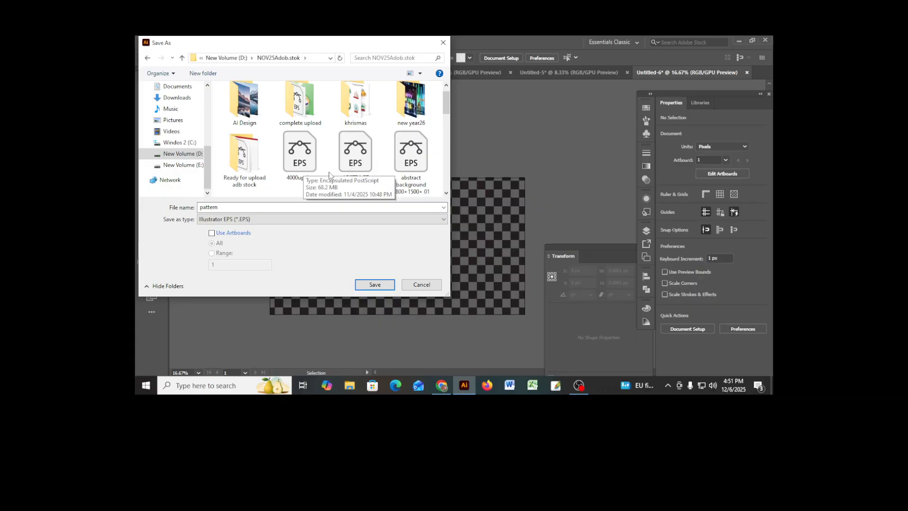
{"action": "double_click", "coordinate": [245, 165]}
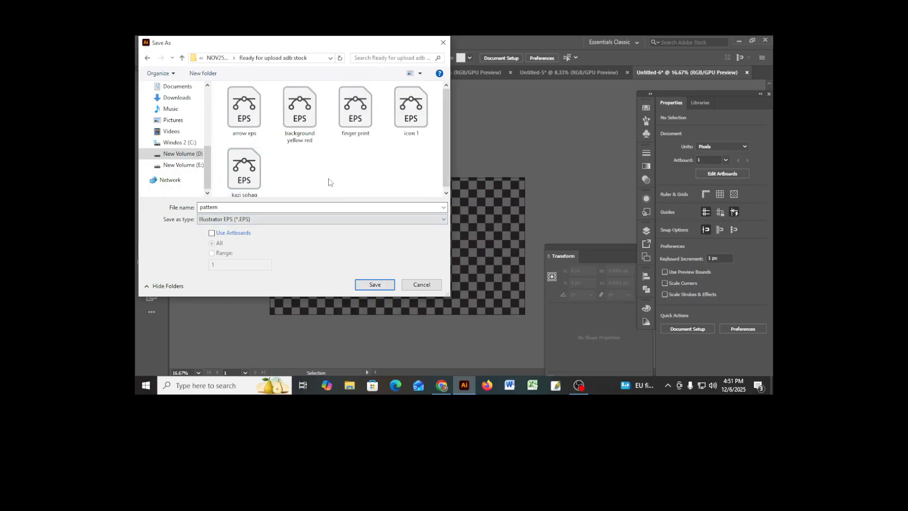
{"action": "left_click", "coordinate": [374, 285]}
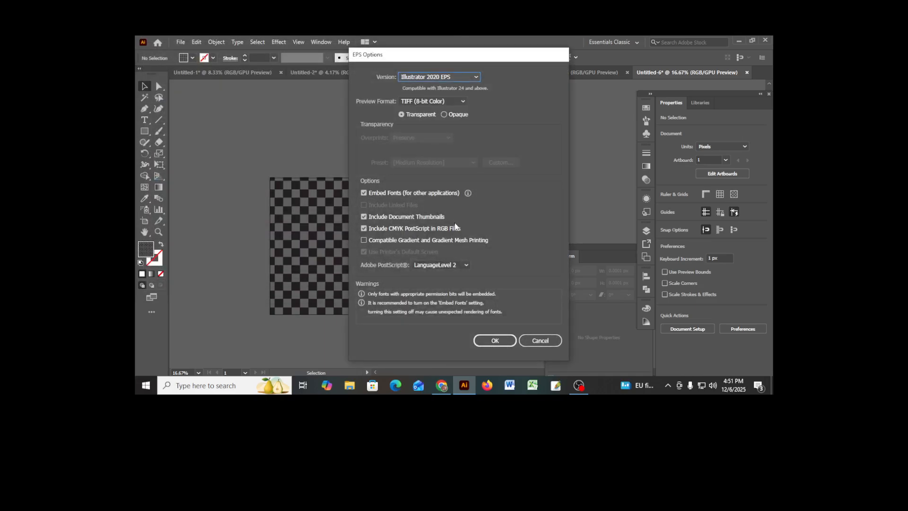
- Set the EPS version to Illustrator 10 EPS and complete the save in the older format
{"action": "left_click", "coordinate": [470, 77]}
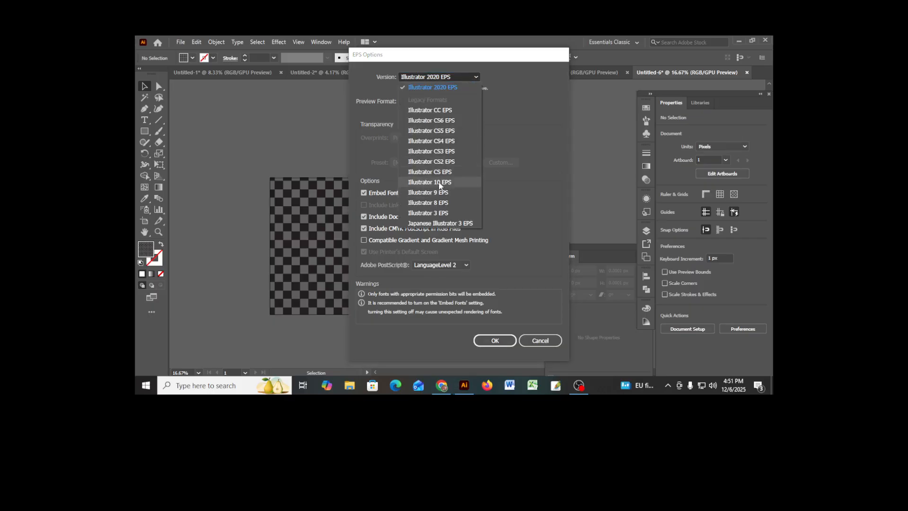
{"action": "left_click", "coordinate": [454, 183]}
{"action": "left_click", "coordinate": [495, 334]}
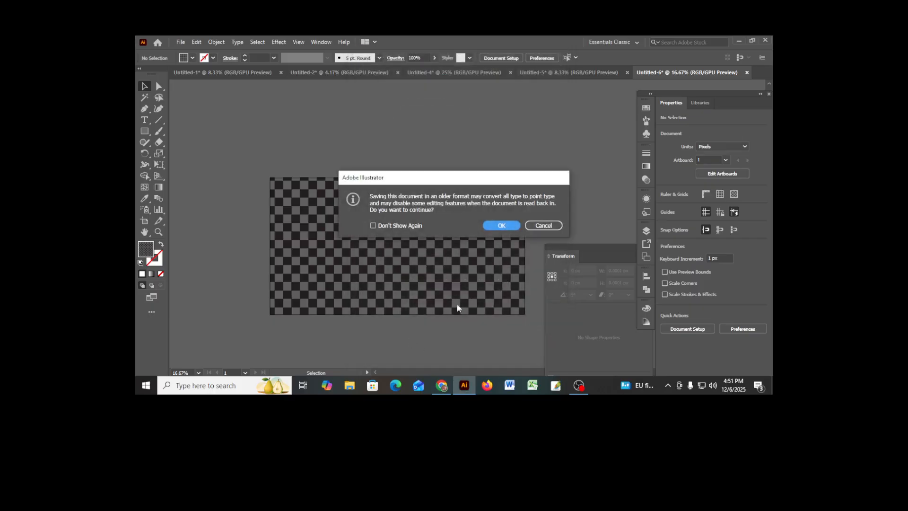
{"action": "left_click", "coordinate": [501, 226]}
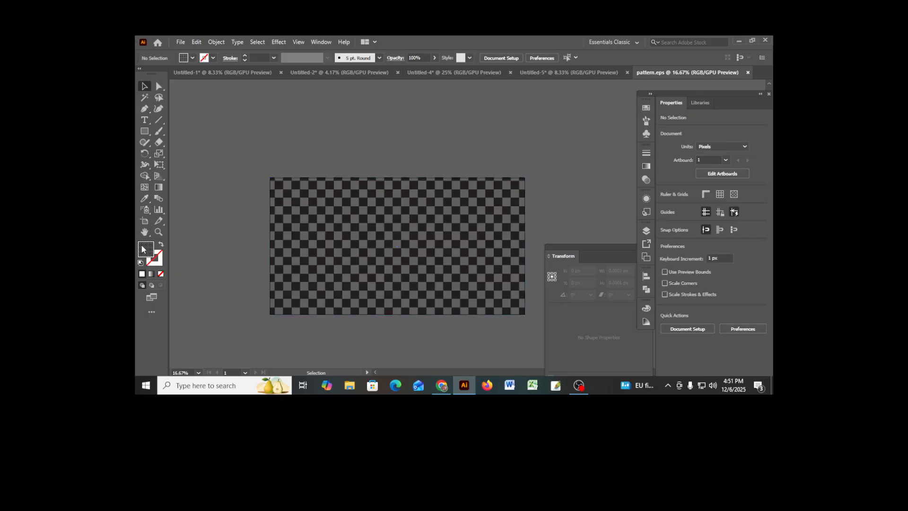
- Go back to the Untitled-5 document with its upper checkered rectangle selected
{"action": "left_click", "coordinate": [536, 71]}
{"action": "left_click", "coordinate": [402, 165]}
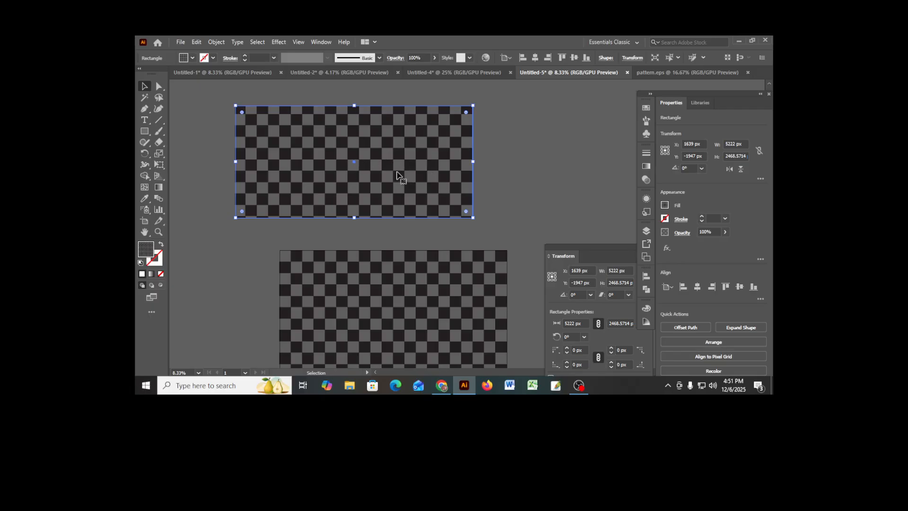
{"action": "left_click", "coordinate": [660, 74]}
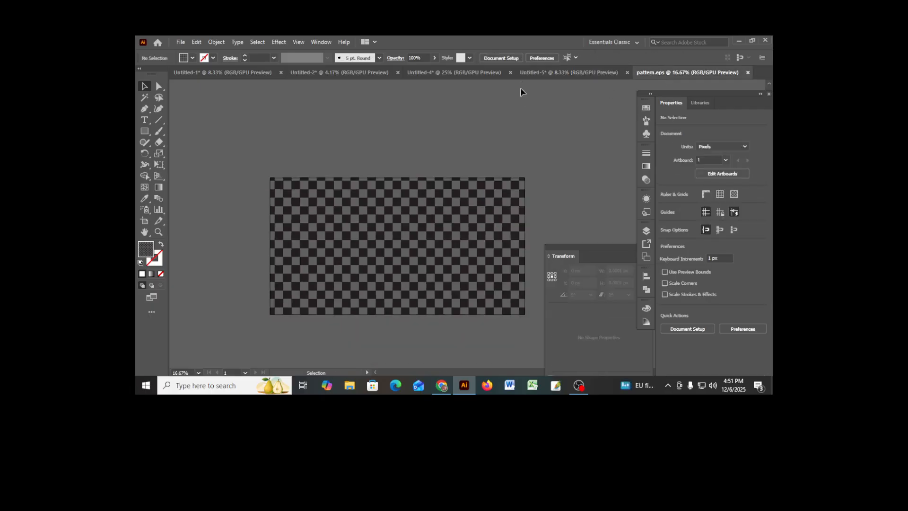
{"action": "left_click", "coordinate": [537, 75]}
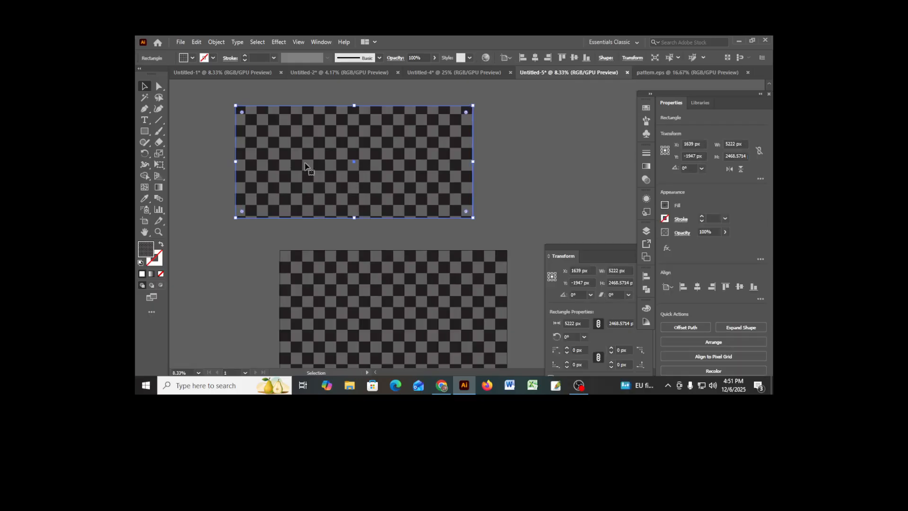
- Start the Scale transformation on the upper checkered rectangle and turn off Transform Objects so only its pattern fill is scaled
{"action": "right_click", "coordinate": [390, 152]}
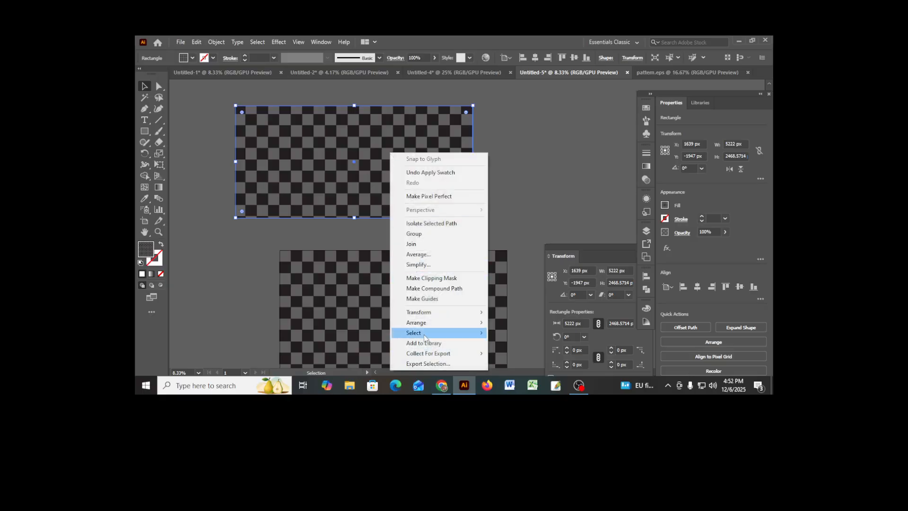
{"action": "mouse_move", "coordinate": [432, 315]}
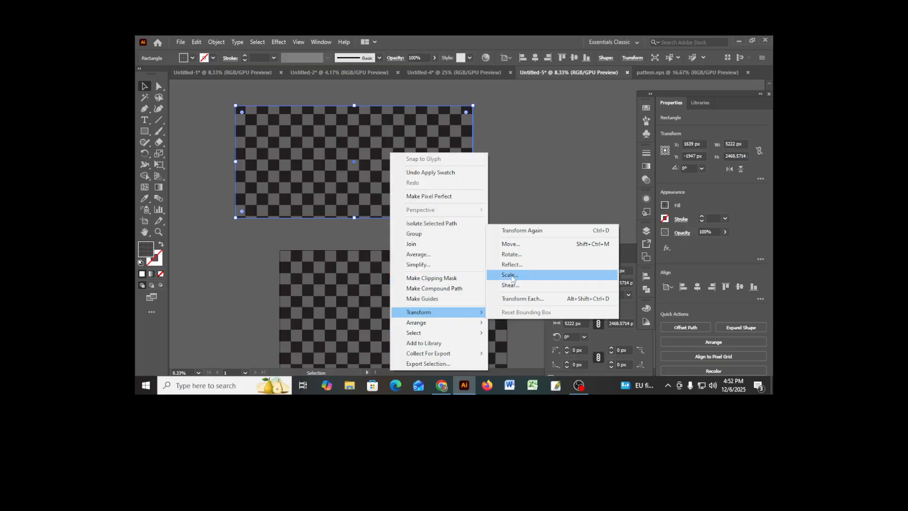
{"action": "left_click", "coordinate": [511, 275]}
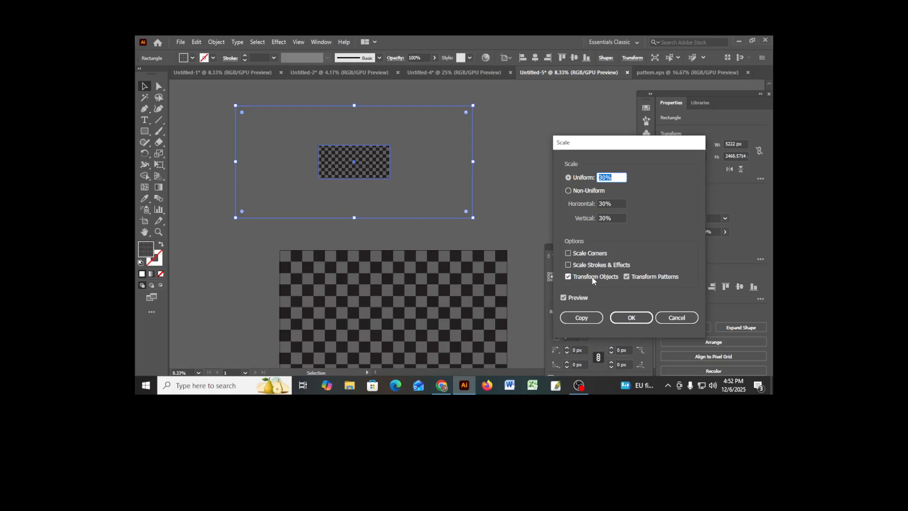
{"action": "left_click", "coordinate": [568, 277]}
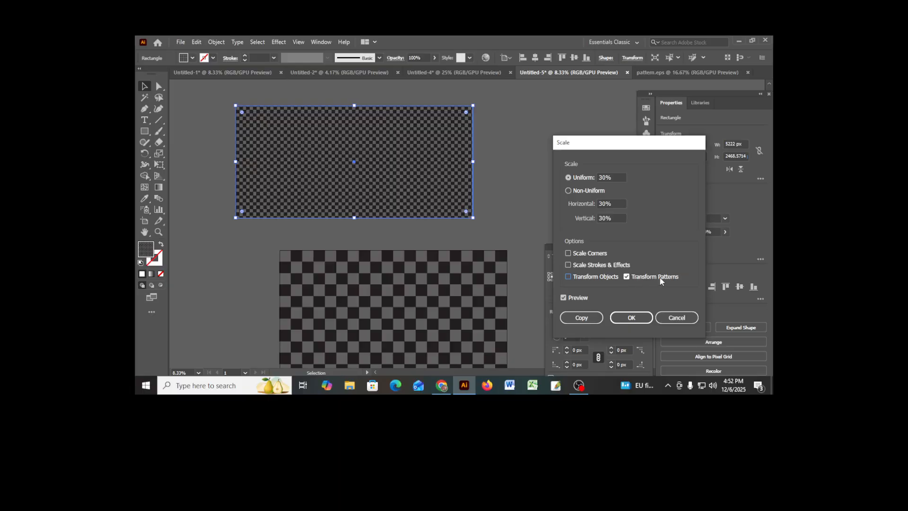
- Try smaller and larger uniform scales for the pattern fill, settle on 49%, and apply the scaling
{"action": "left_click", "coordinate": [607, 178]}
{"action": "key", "text": "Up"}
{"action": "key", "text": "Up"}
{"action": "key", "text": "Up"}
{"action": "key", "text": "Up"}
{"action": "key", "text": "Up"}
{"action": "key", "text": "Up"}
{"action": "key", "text": "Up"}
{"action": "key", "text": "Up"}
{"action": "key", "text": "Up"}
{"action": "key", "text": "Up"}
{"action": "key", "text": "Up"}
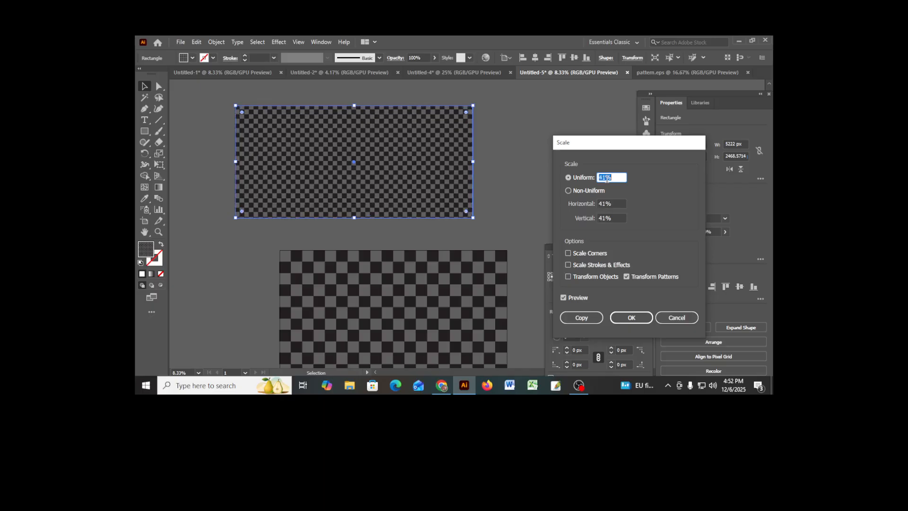
{"action": "key", "text": "Down"}
{"action": "key", "text": "Down"}
{"action": "key", "text": "Down"}
{"action": "key", "text": "Down"}
{"action": "key", "text": "Down"}
{"action": "key", "text": "Down"}
{"action": "key", "text": "Down"}
{"action": "key", "text": "Down"}
{"action": "key", "text": "Down"}
{"action": "key", "text": "Down"}
{"action": "key", "text": "Down"}
{"action": "key", "text": "Down"}
{"action": "key", "text": "Down"}
{"action": "key", "text": "Down"}
{"action": "key", "text": "Down"}
{"action": "key", "text": "Down"}
{"action": "key", "text": "Down"}
{"action": "key", "text": "Down"}
{"action": "key", "text": "Down"}
{"action": "key", "text": "Down"}
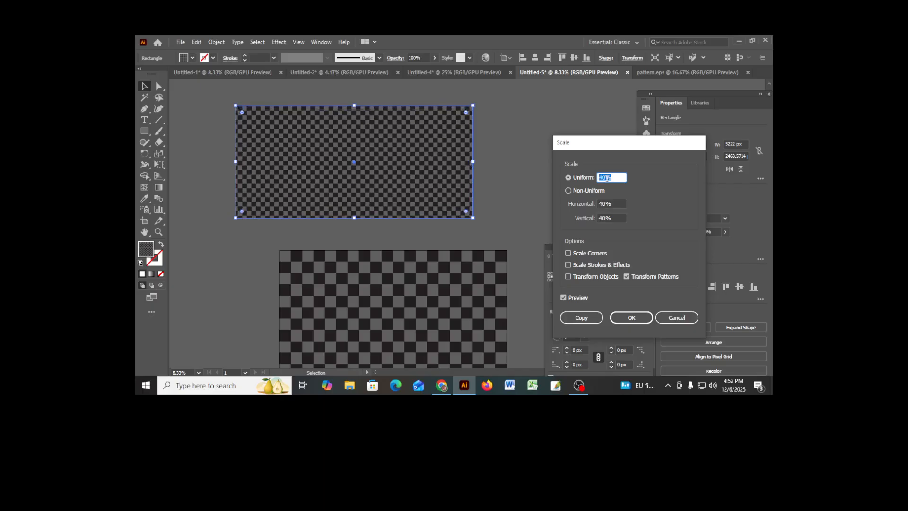
{"action": "key", "text": "Up"}
{"action": "key", "text": "Up"}
{"action": "key", "text": "Up"}
{"action": "key", "text": "Up"}
{"action": "key", "text": "Up"}
{"action": "key", "text": "Up"}
{"action": "key", "text": "Up"}
{"action": "key", "text": "Up"}
{"action": "key", "text": "Up"}
{"action": "key", "text": "Up"}
{"action": "key", "text": "Up"}
{"action": "key", "text": "Up"}
{"action": "key", "text": "Up"}
{"action": "key", "text": "Up"}
{"action": "key", "text": "Up"}
{"action": "key", "text": "Up"}
{"action": "key", "text": "Up"}
{"action": "key", "text": "Up"}
{"action": "key", "text": "Up"}
{"action": "key", "text": "Up"}
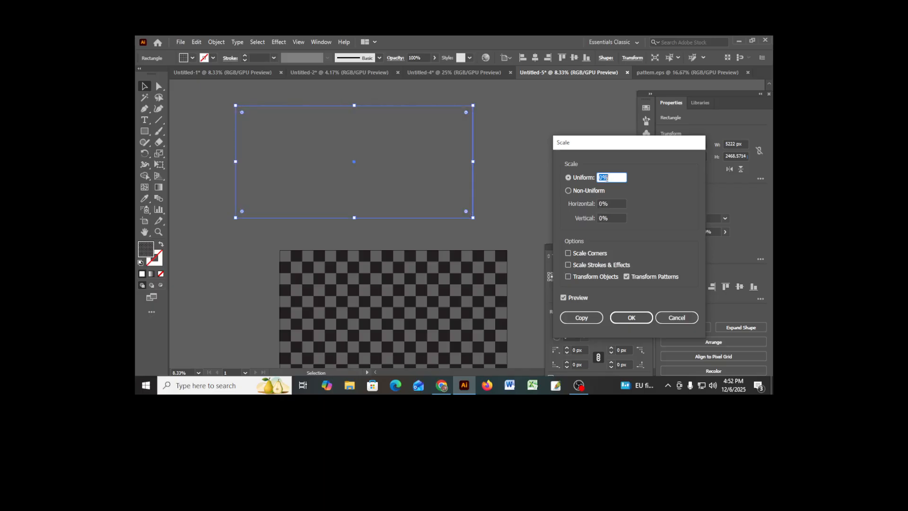
{"action": "key", "text": "Up"}
{"action": "key", "text": "Up"}
{"action": "key", "text": "Up"}
{"action": "key", "text": "Up"}
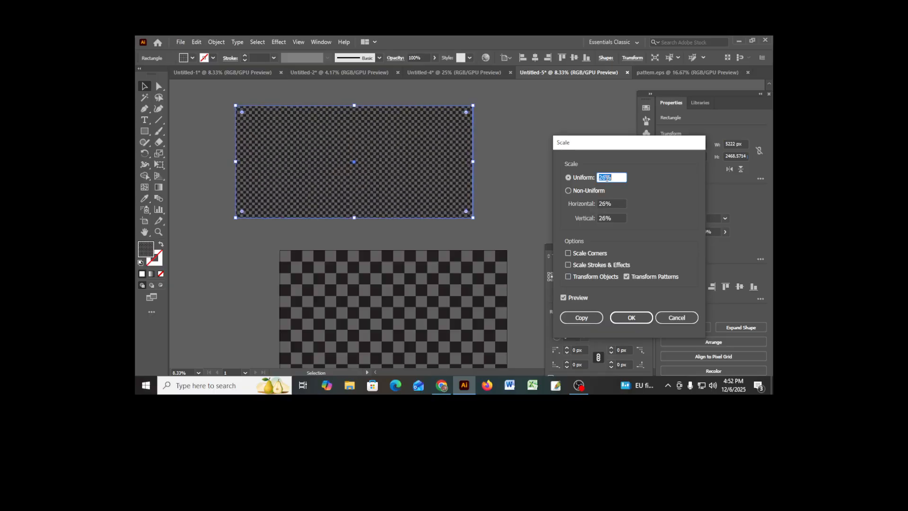
{"action": "key", "text": "Up"}
{"action": "key", "text": "Up"}
{"action": "key", "text": "Up"}
{"action": "key", "text": "Up"}
{"action": "key", "text": "Up"}
{"action": "key", "text": "Up"}
{"action": "key", "text": "Up"}
{"action": "key", "text": "Up"}
{"action": "key", "text": "Up"}
{"action": "key", "text": "Up"}
{"action": "key", "text": "Up"}
{"action": "key", "text": "Up"}
{"action": "key", "text": "Up"}
{"action": "key", "text": "Up"}
{"action": "key", "text": "Up"}
{"action": "key", "text": "Up"}
{"action": "key", "text": "Up"}
{"action": "key", "text": "Up"}
{"action": "key", "text": "Up"}
{"action": "key", "text": "Up"}
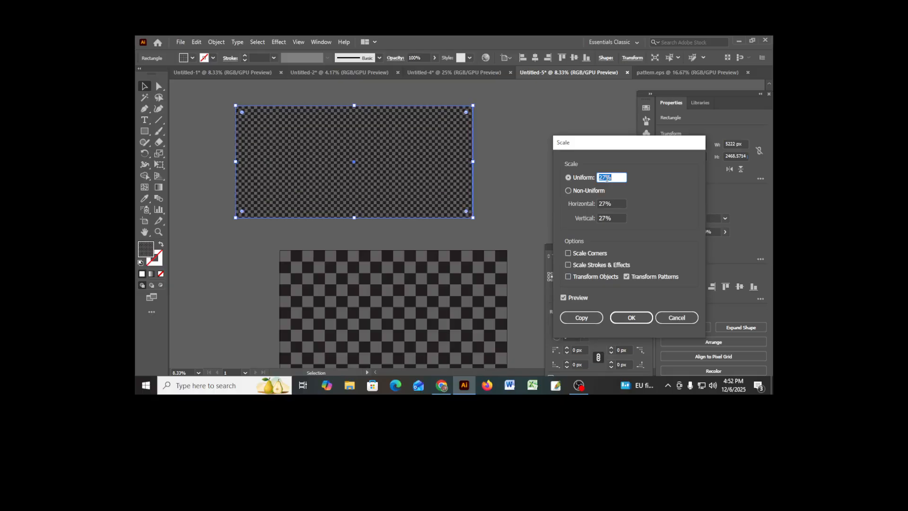
{"action": "key", "text": "Up"}
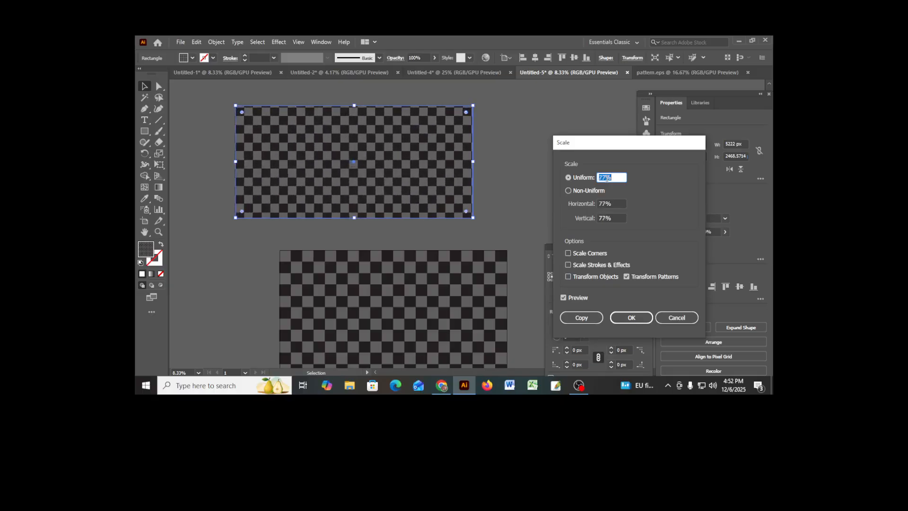
{"action": "key", "text": "Down"}
{"action": "key", "text": "Down"}
{"action": "key", "text": "Down"}
{"action": "key", "text": "Down"}
{"action": "key", "text": "Down"}
{"action": "key", "text": "Down"}
{"action": "key", "text": "Down"}
{"action": "key", "text": "Down"}
{"action": "key", "text": "Down"}
{"action": "key", "text": "Down"}
{"action": "key", "text": "Down"}
{"action": "key", "text": "Down"}
{"action": "key", "text": "Down"}
{"action": "key", "text": "Down"}
{"action": "key", "text": "Down"}
{"action": "key", "text": "Down"}
{"action": "key", "text": "Down"}
{"action": "key", "text": "Down"}
{"action": "key", "text": "Down"}
{"action": "key", "text": "Down"}
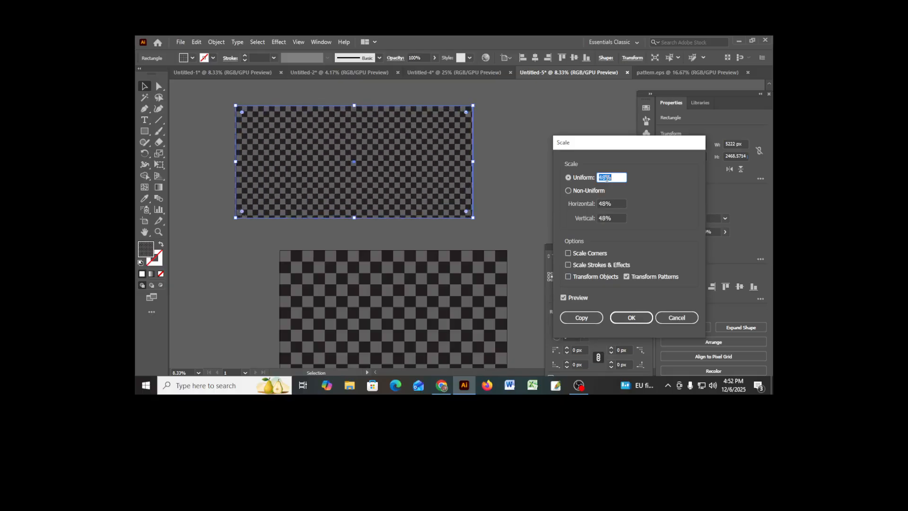
{"action": "key", "text": "Up"}
{"action": "key", "text": "Up"}
{"action": "key", "text": "Up"}
{"action": "key", "text": "Up"}
{"action": "key", "text": "Up"}
{"action": "key", "text": "Up"}
{"action": "key", "text": "Up"}
{"action": "key", "text": "Up"}
{"action": "key", "text": "Up"}
{"action": "key", "text": "Up"}
{"action": "key", "text": "Up"}
{"action": "key", "text": "Up"}
{"action": "key", "text": "Up"}
{"action": "key", "text": "Up"}
{"action": "key", "text": "Up"}
{"action": "key", "text": "Up"}
{"action": "key", "text": "Up"}
{"action": "key", "text": "Up"}
{"action": "key", "text": "Up"}
{"action": "key", "text": "Up"}
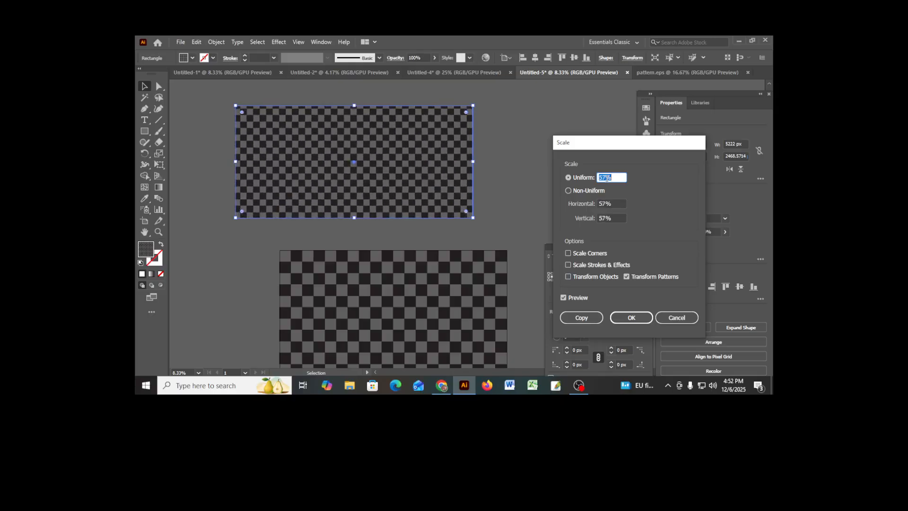
{"action": "key", "text": "Down"}
{"action": "key", "text": "Down"}
{"action": "key", "text": "Down"}
{"action": "key", "text": "Down"}
{"action": "key", "text": "Down"}
{"action": "key", "text": "Down"}
{"action": "key", "text": "Down"}
{"action": "key", "text": "Down"}
{"action": "key", "text": "Down"}
{"action": "key", "text": "Down"}
{"action": "key", "text": "Down"}
{"action": "key", "text": "Down"}
{"action": "key", "text": "Down"}
{"action": "key", "text": "Down"}
{"action": "key", "text": "Down"}
{"action": "key", "text": "Down"}
{"action": "key", "text": "Down"}
{"action": "key", "text": "Down"}
{"action": "key", "text": "Down"}
{"action": "key", "text": "Down"}
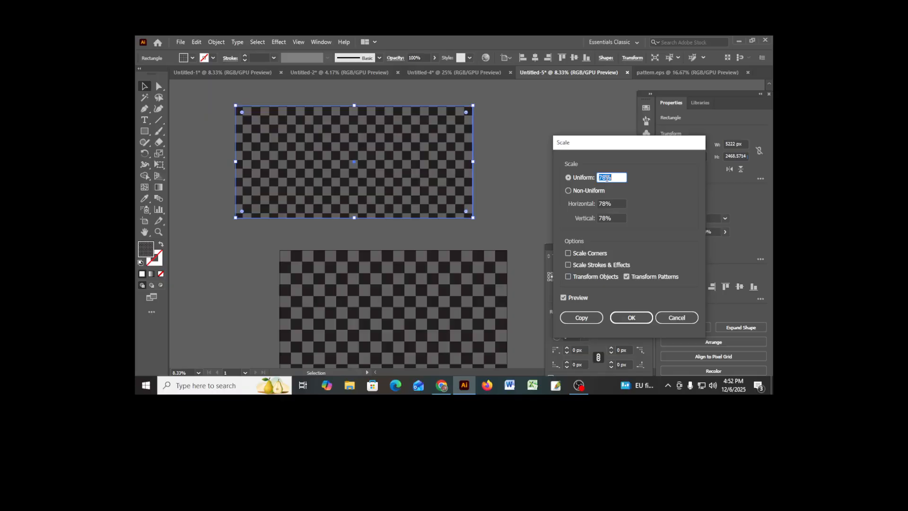
{"action": "key", "text": "Down"}
{"action": "key", "text": "Down"}
{"action": "key", "text": "Down"}
{"action": "key", "text": "Down"}
{"action": "key", "text": "Down"}
{"action": "key", "text": "Down"}
{"action": "key", "text": "Down"}
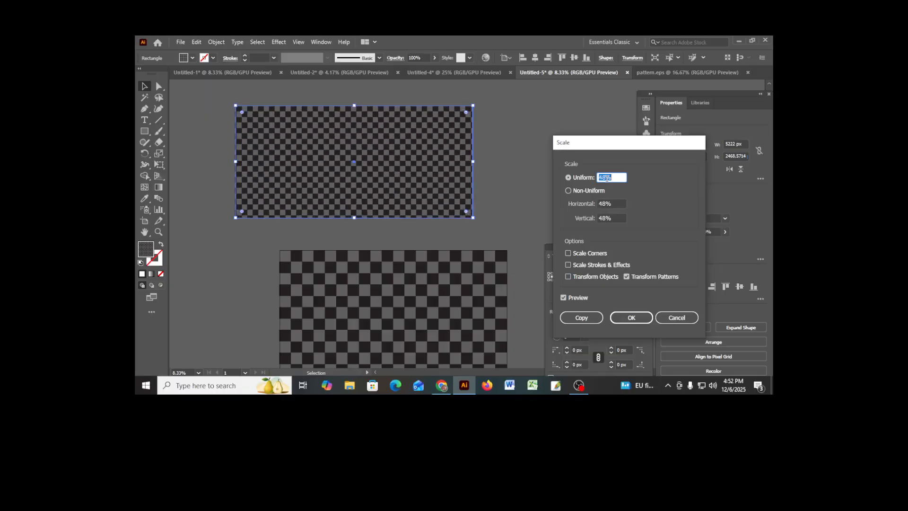
{"action": "key", "text": "Up"}
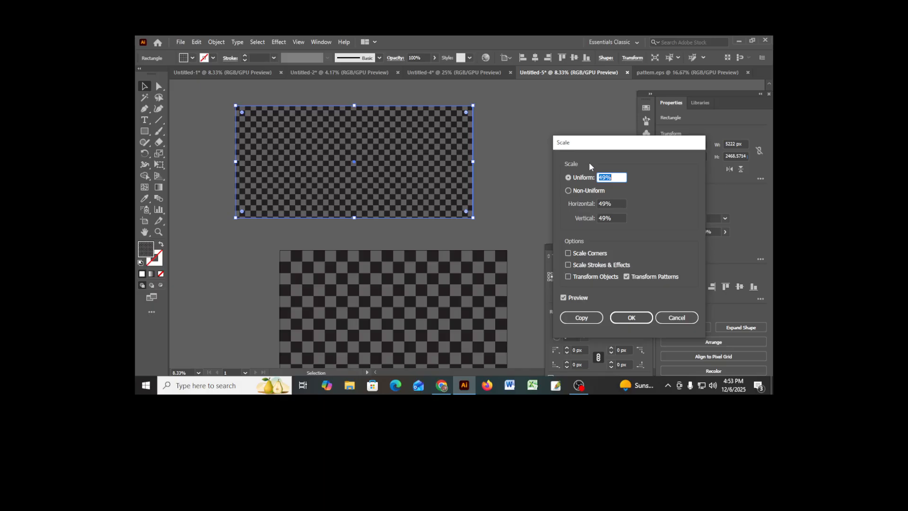
{"action": "left_click", "coordinate": [632, 319]}
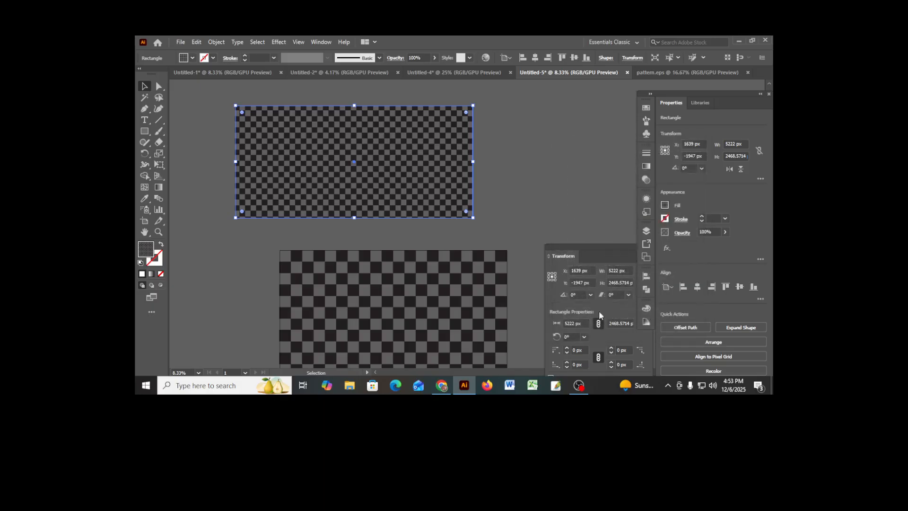
{"action": "left_click", "coordinate": [577, 390]}
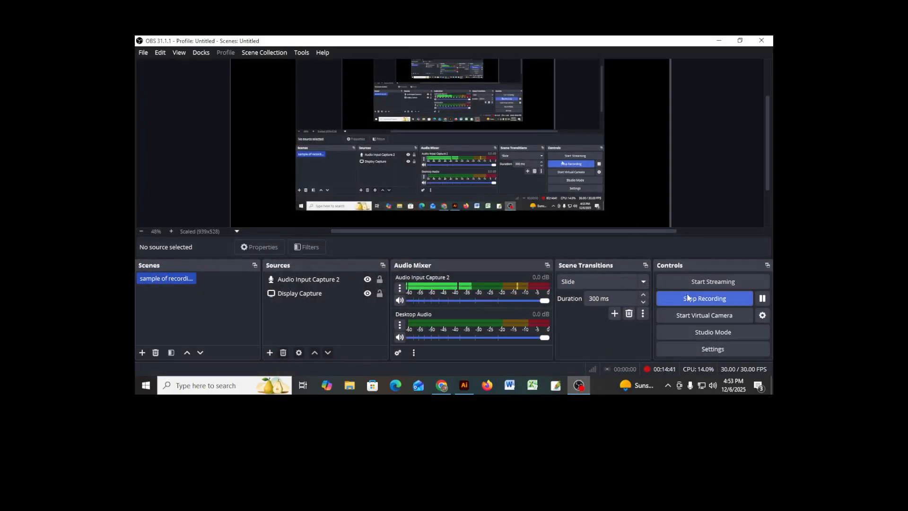